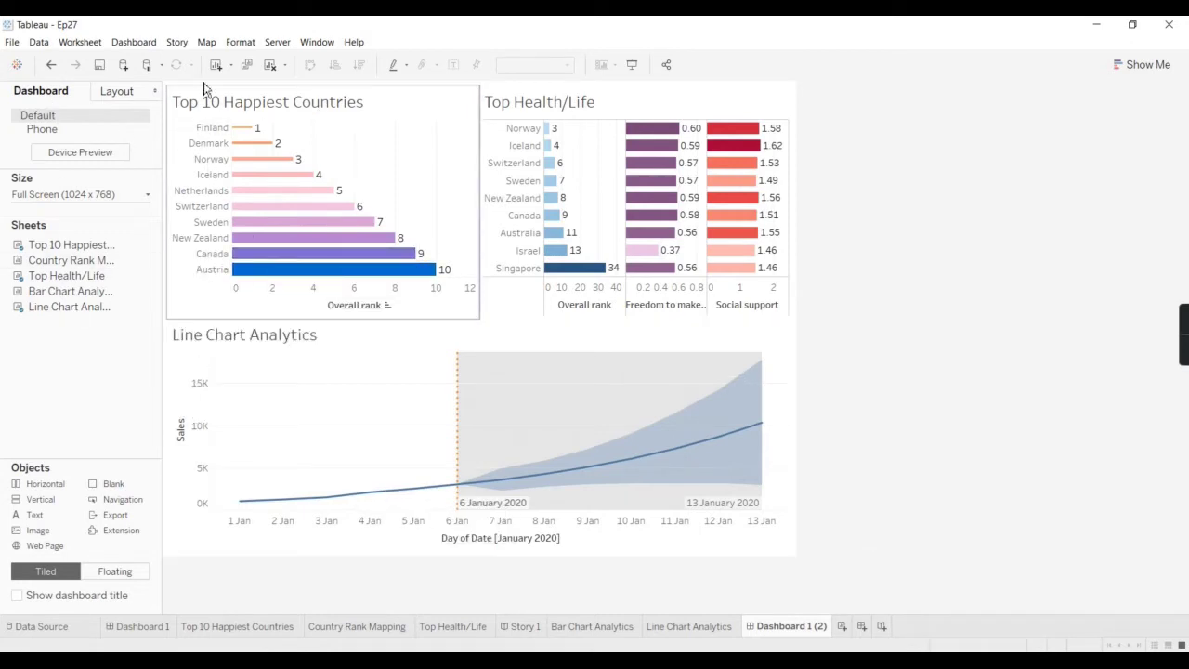
# Step: Set the workbook font for all text to Arial in Format Workbook
pyautogui.click(240, 42)
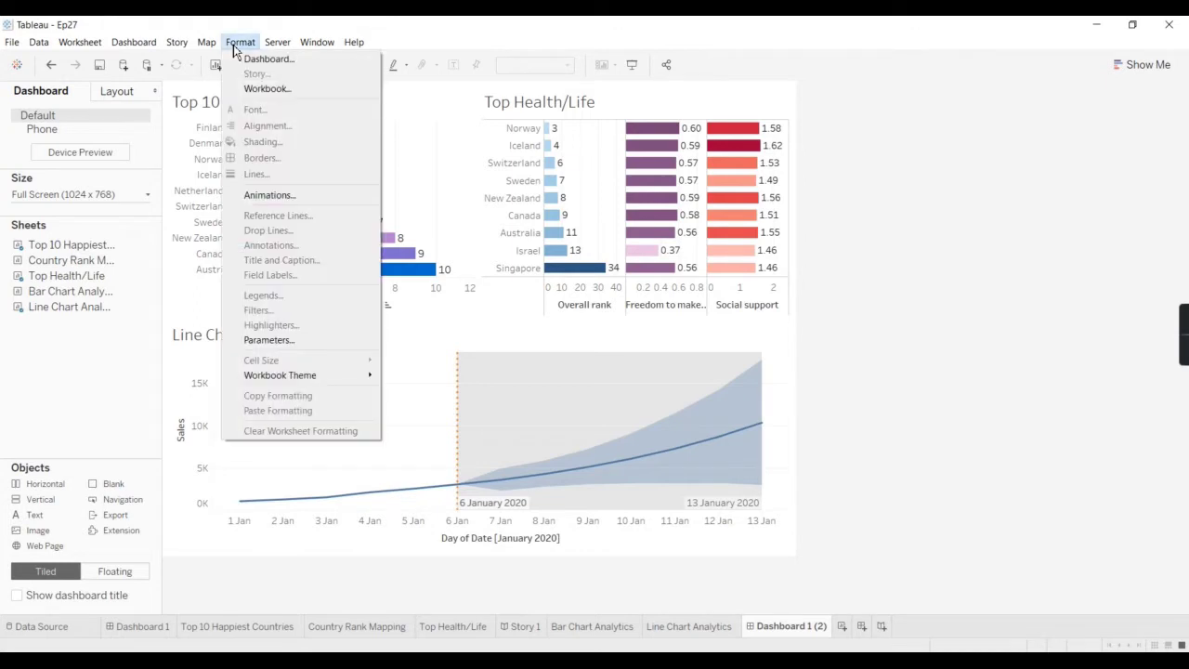
pyautogui.click(290, 93)
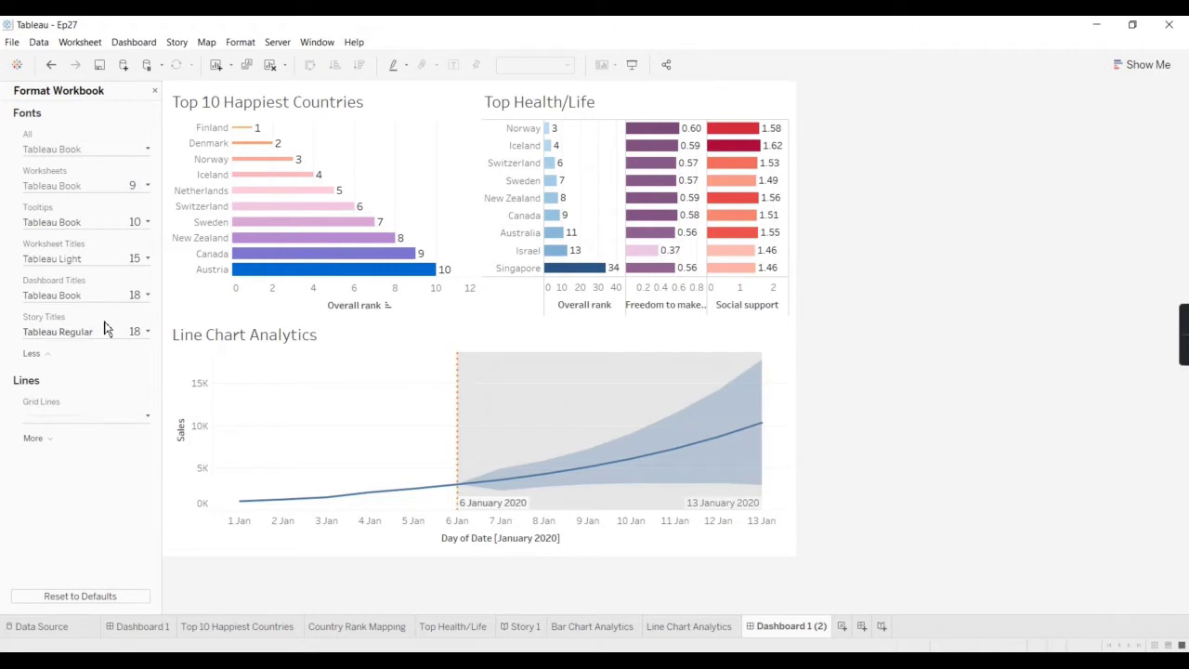
pyautogui.click(43, 156)
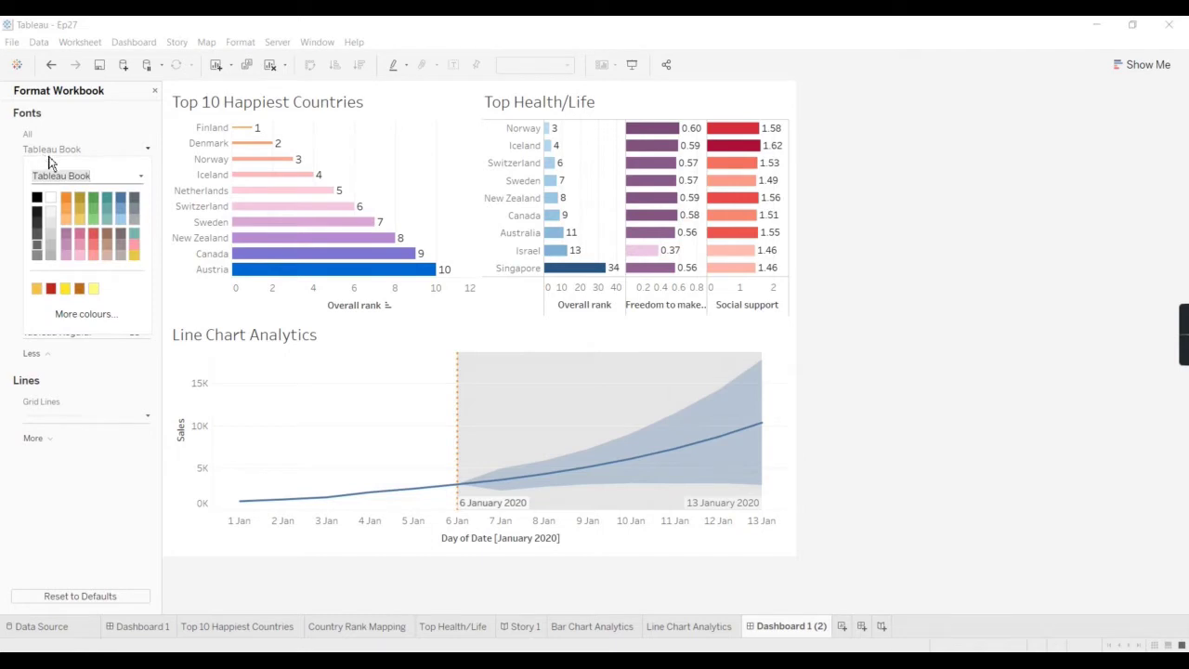
pyautogui.click(140, 176)
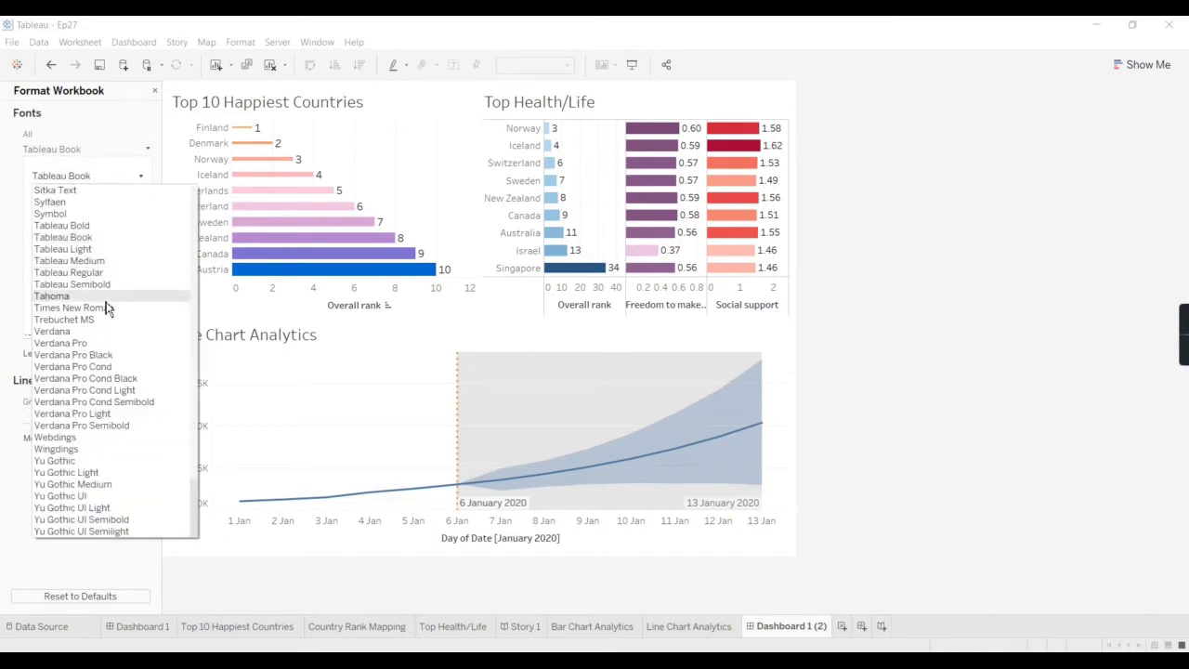
pyautogui.scroll(20, 105, 308)
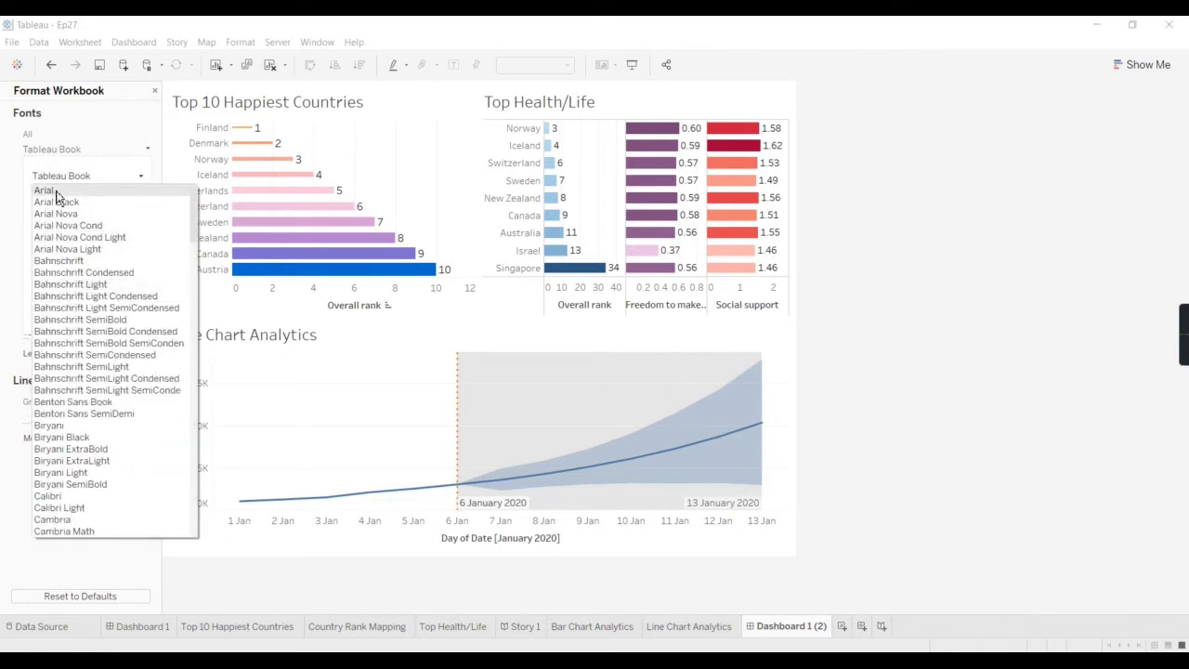
pyautogui.click(55, 192)
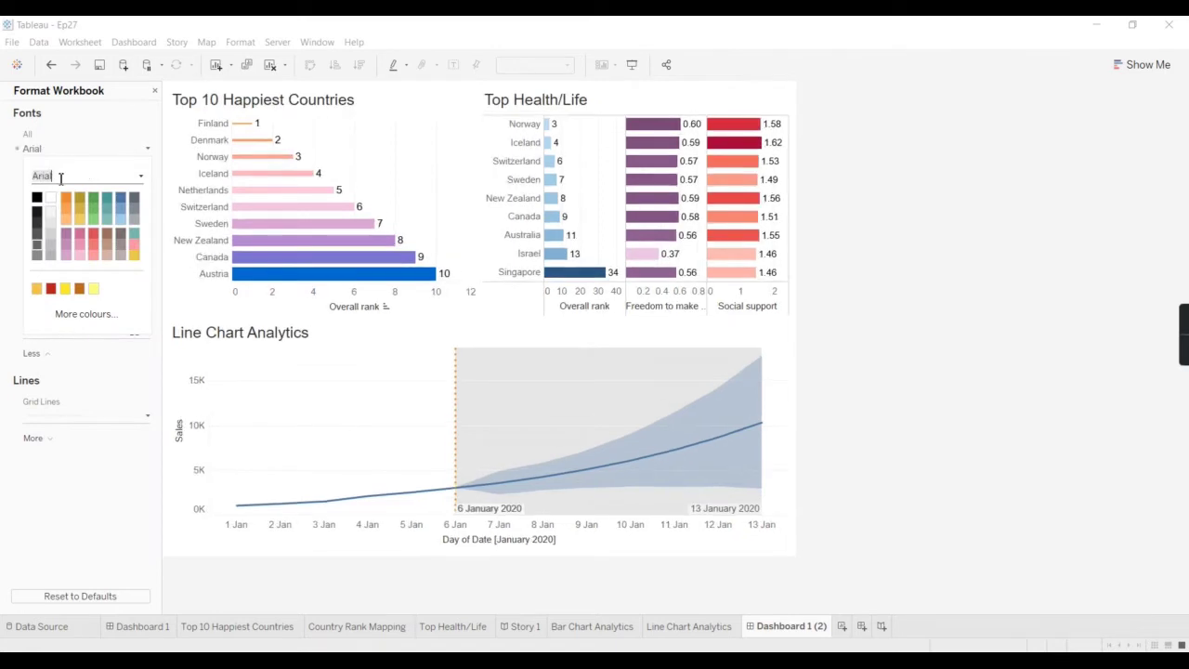
# Step: Set the worksheet text font size to 10
pyautogui.click(688, 628)
pyautogui.click(768, 637)
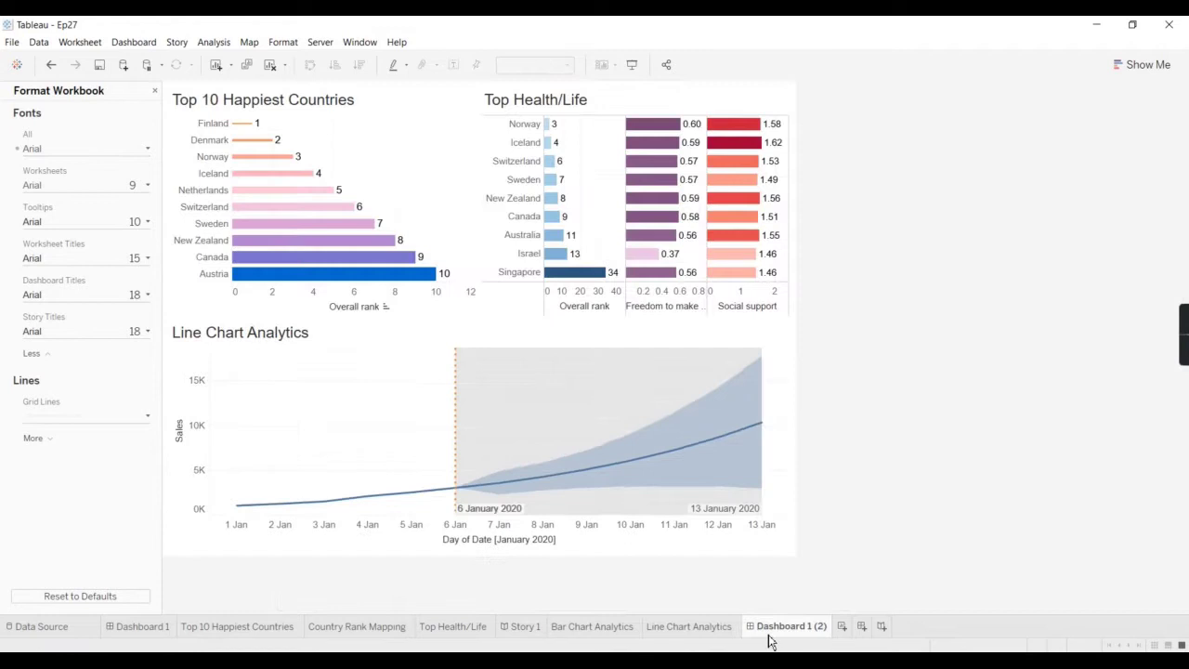
pyautogui.click(60, 190)
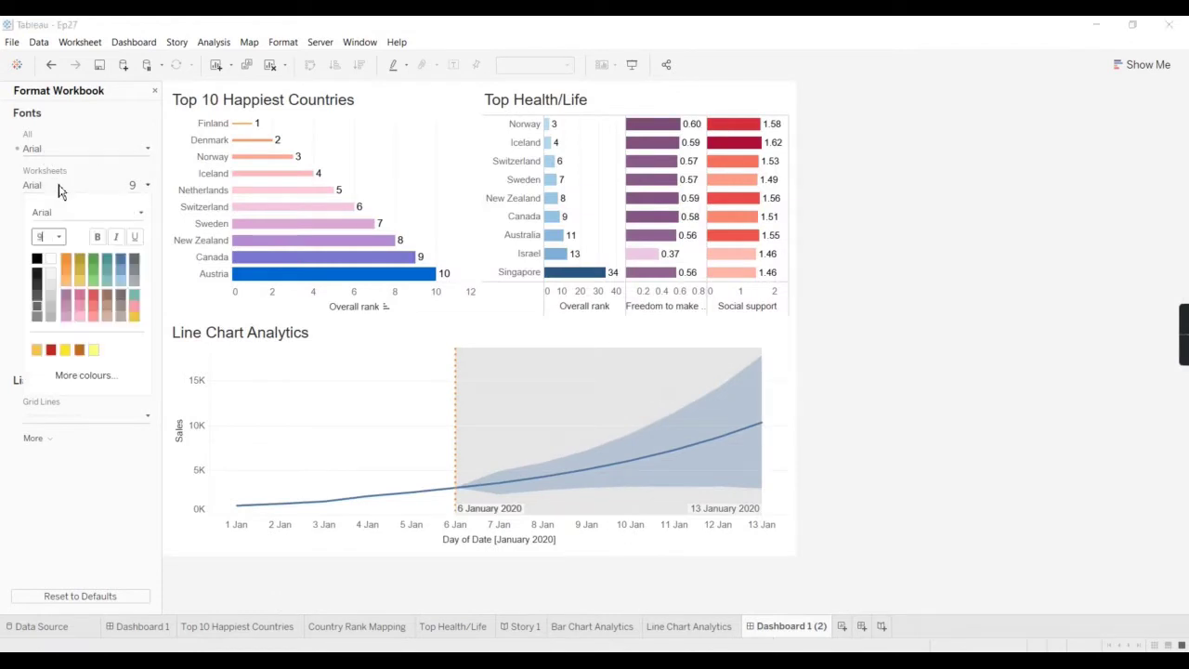
pyautogui.click(59, 240)
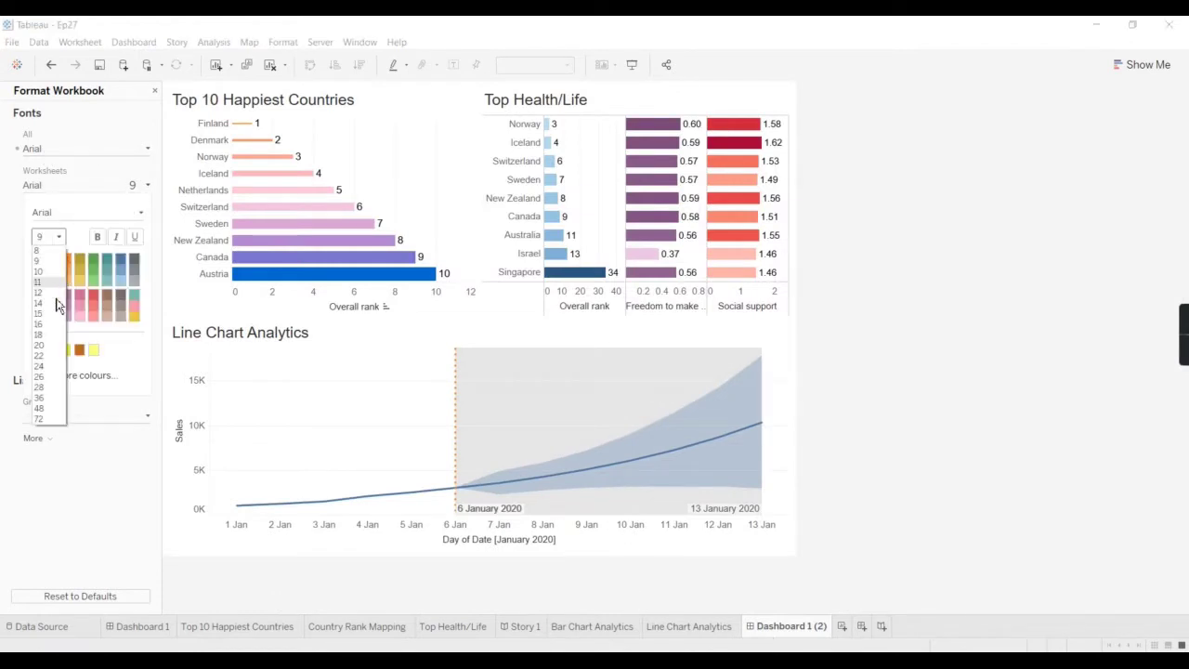
pyautogui.click(51, 282)
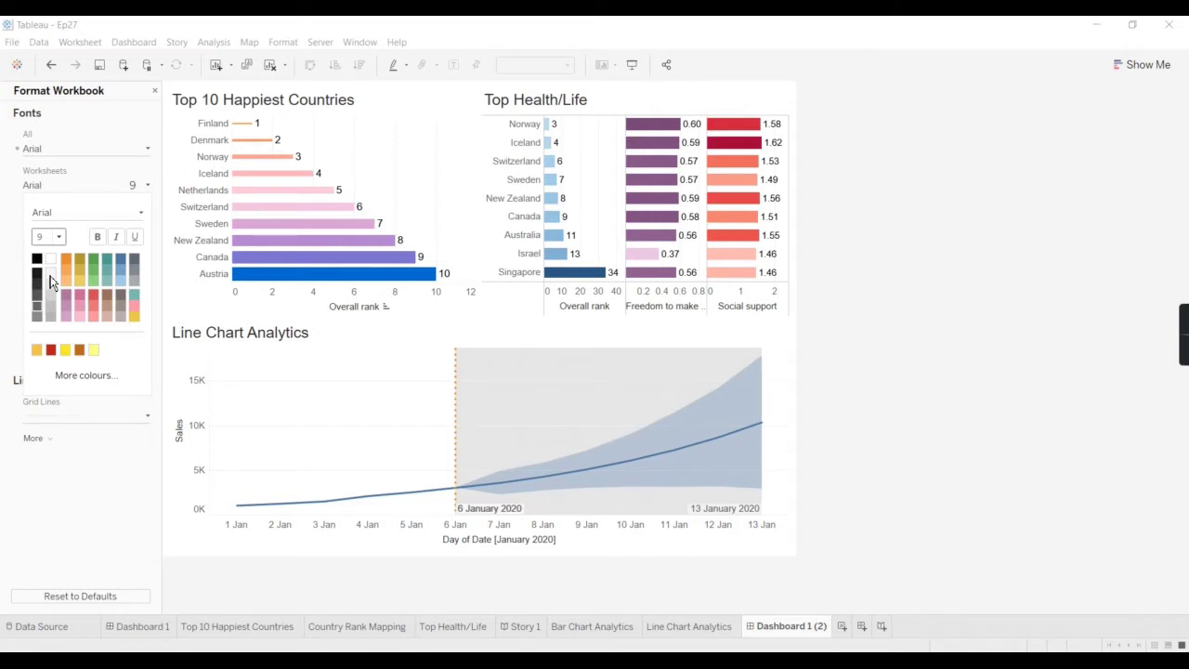
pyautogui.click(82, 213)
pyautogui.click(126, 142)
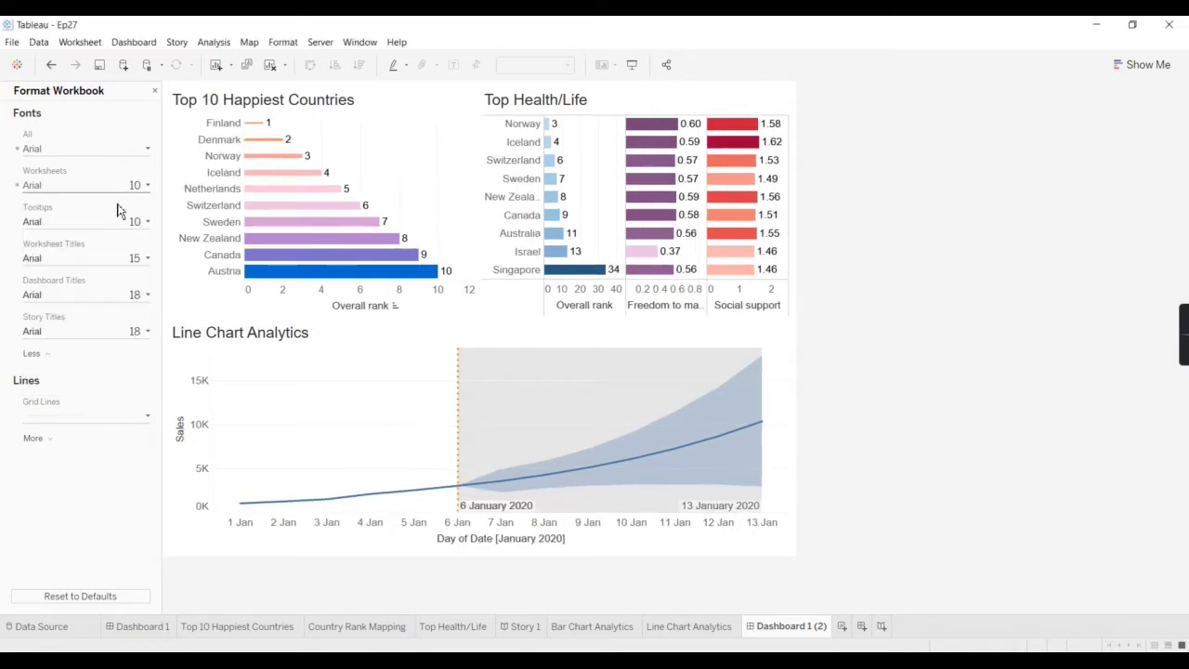
# Step: Set worksheet titles to font size 12
pyautogui.click(96, 267)
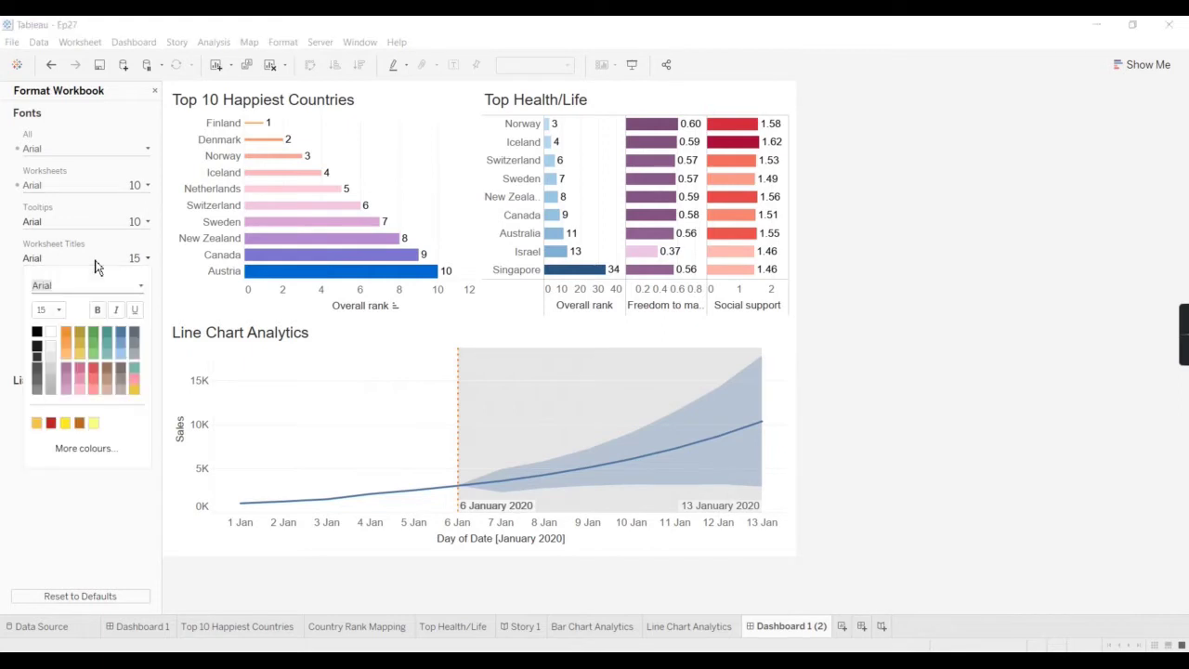
pyautogui.click(61, 312)
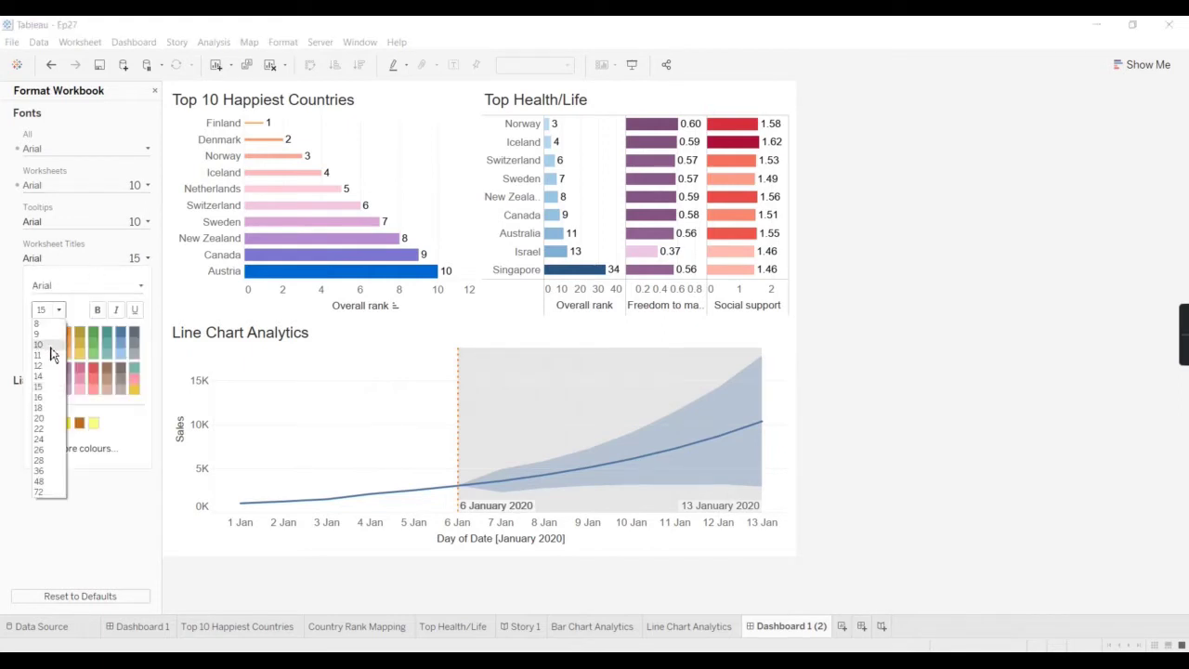
pyautogui.click(51, 347)
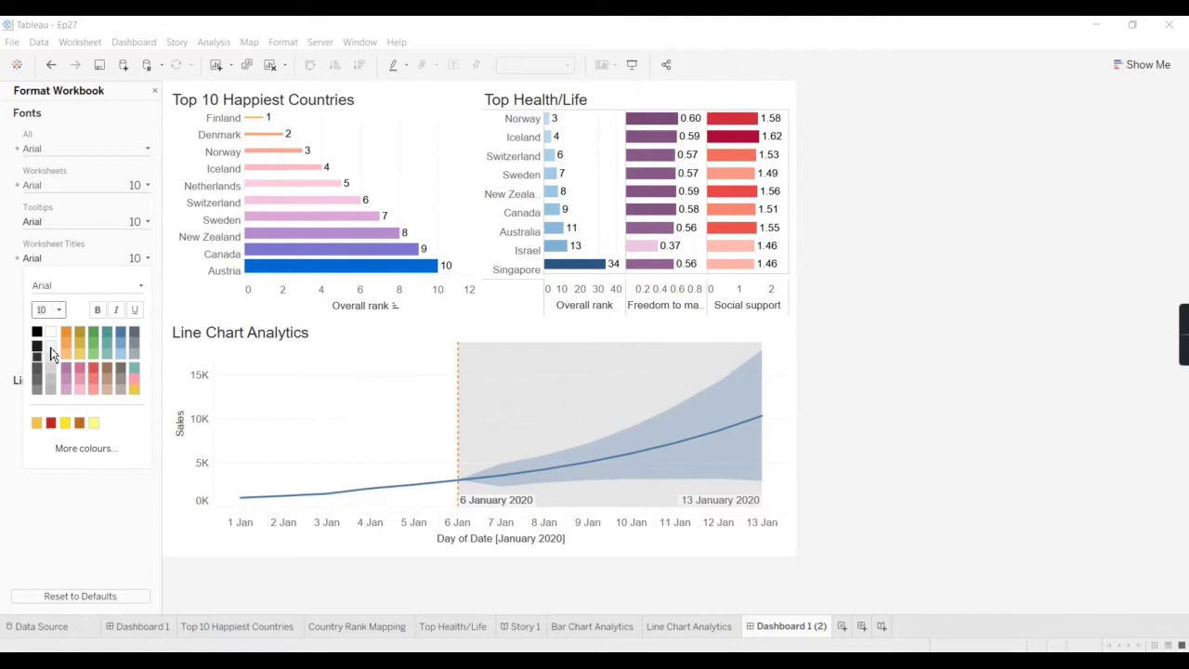
pyautogui.click(58, 312)
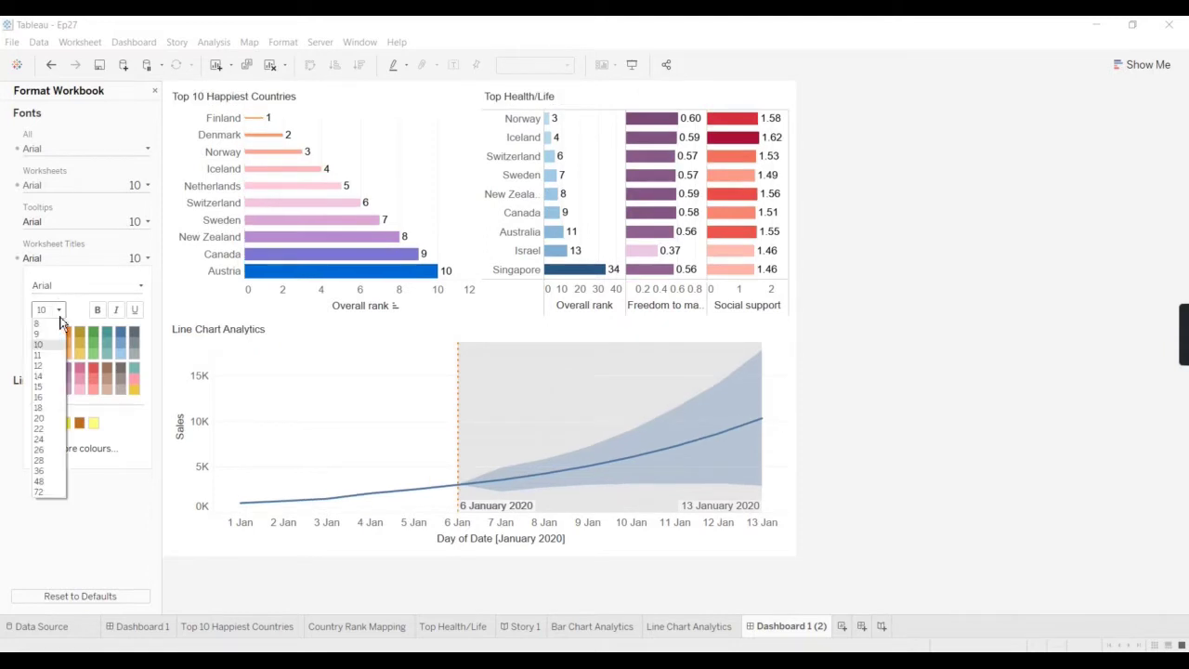
pyautogui.click(51, 365)
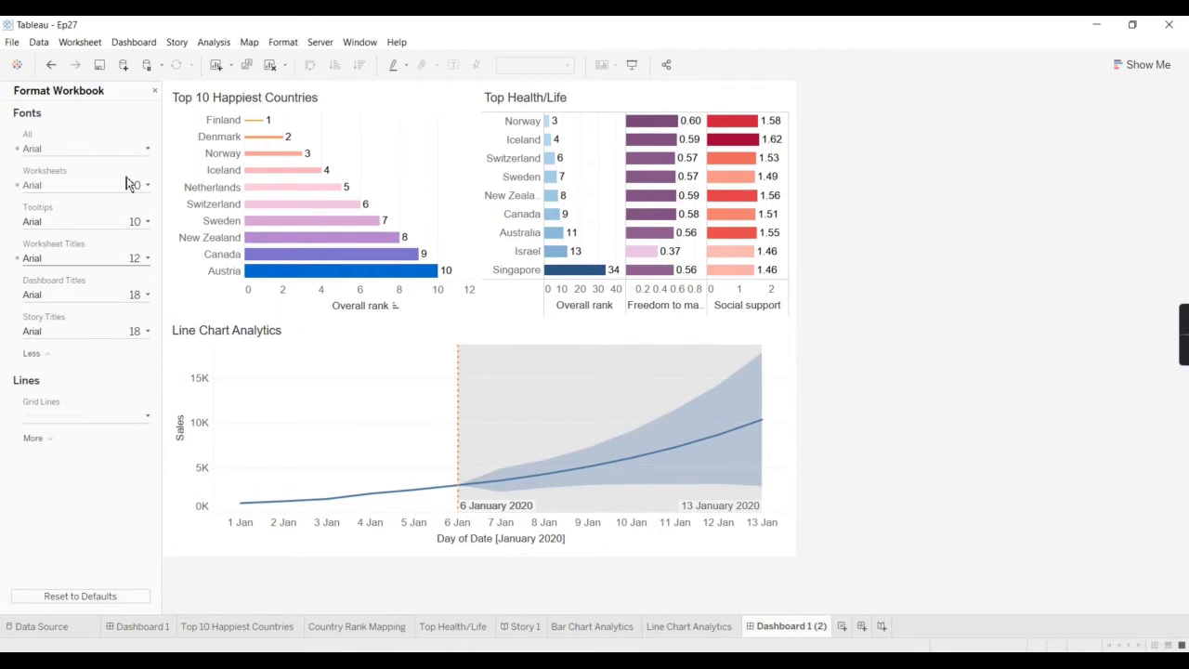
# Step: Set dashboard titles to font size 16
pyautogui.click(130, 298)
pyautogui.click(130, 297)
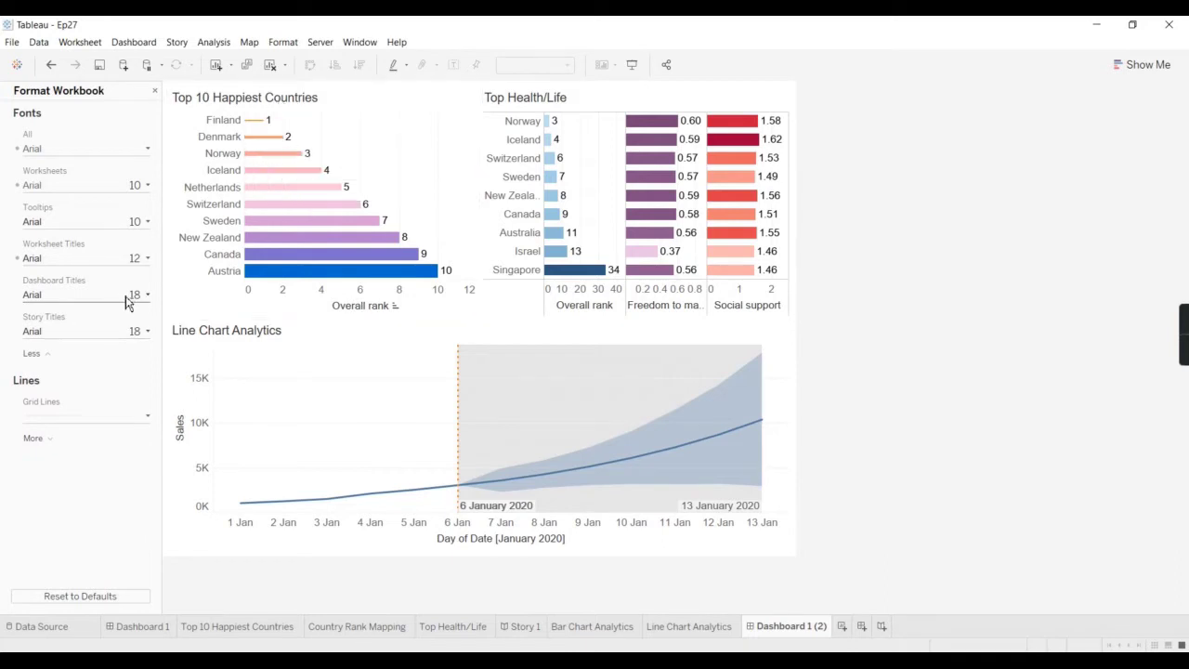
pyautogui.click(140, 299)
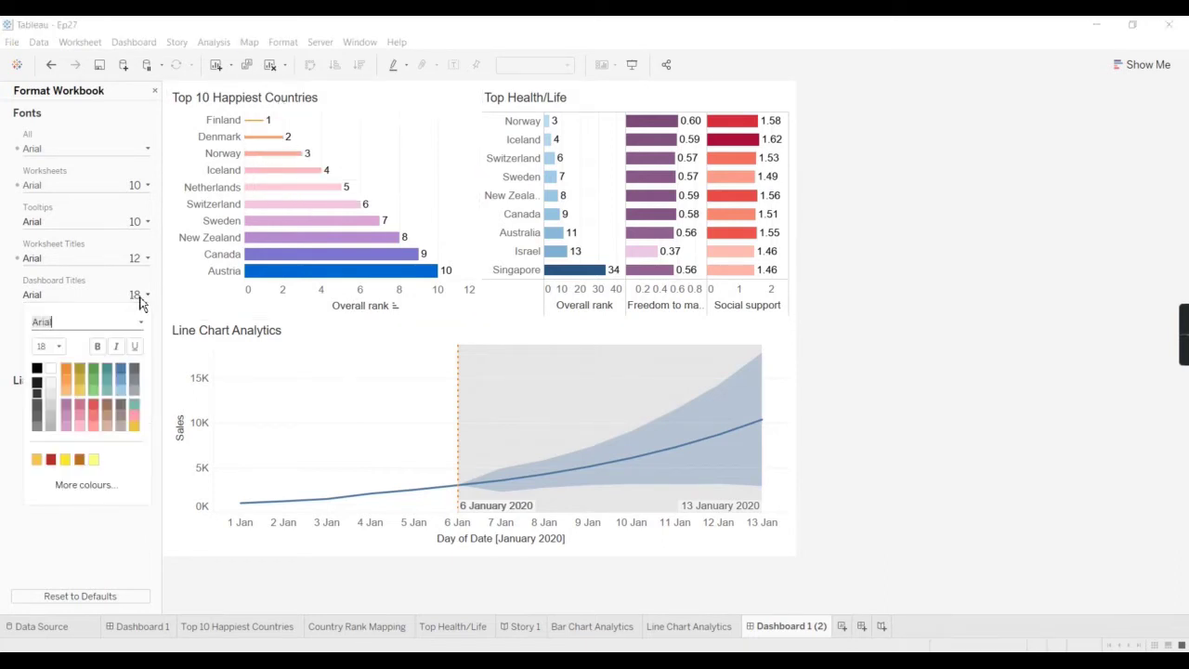
pyautogui.click(59, 347)
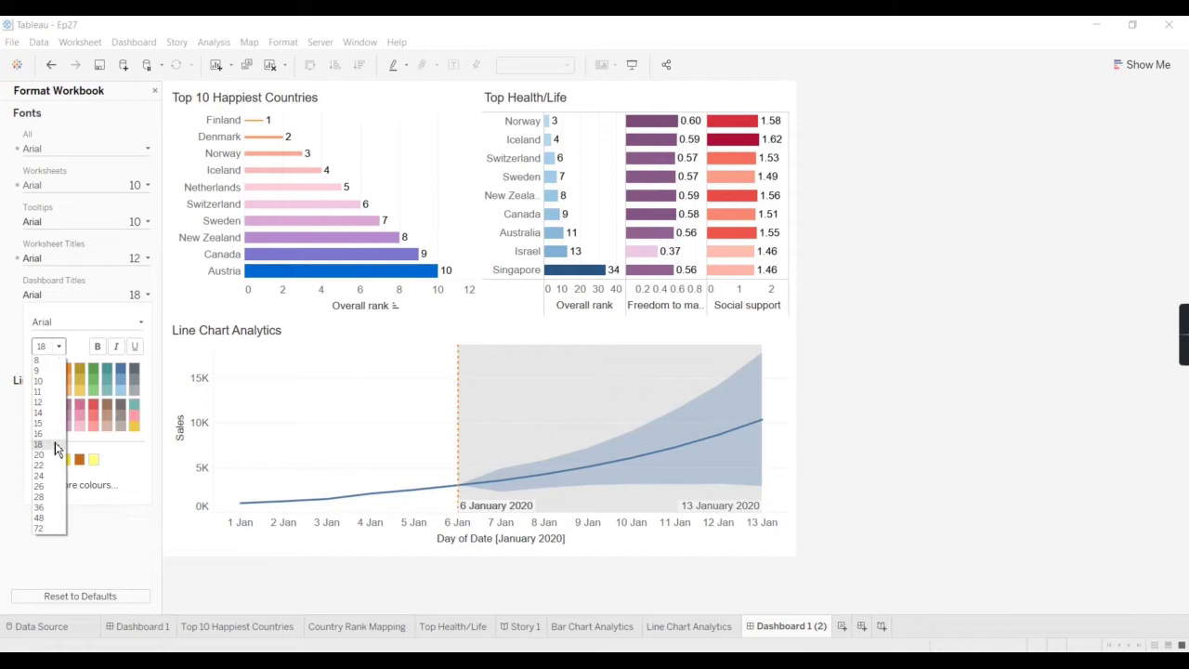
pyautogui.click(47, 434)
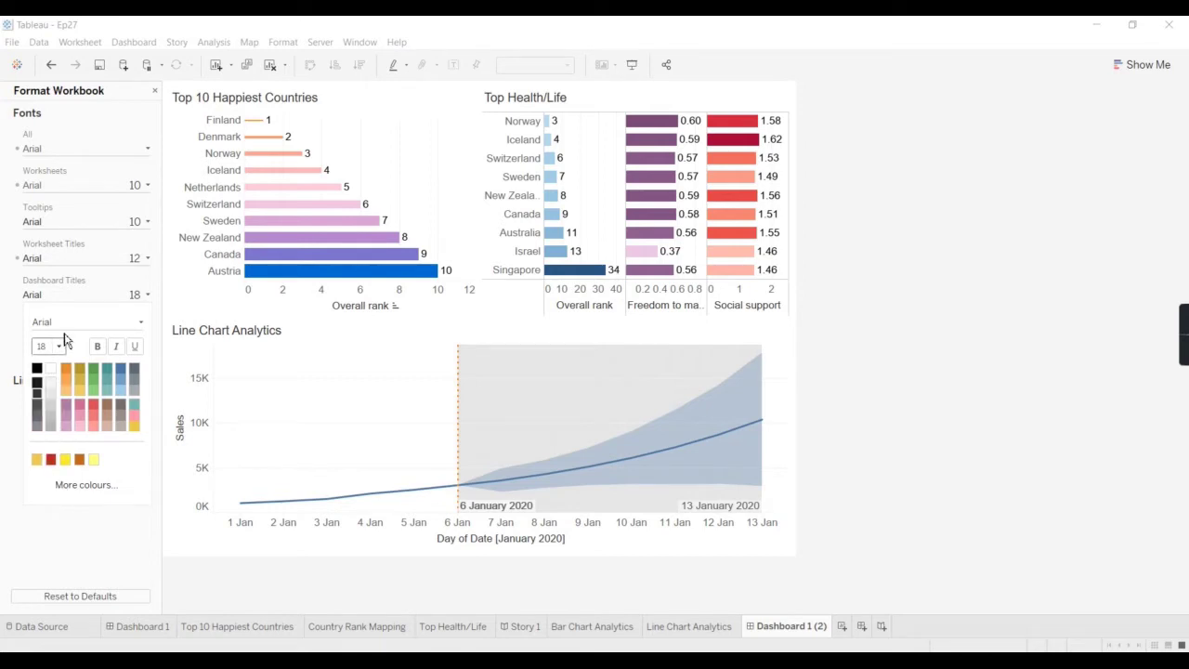
pyautogui.click(131, 117)
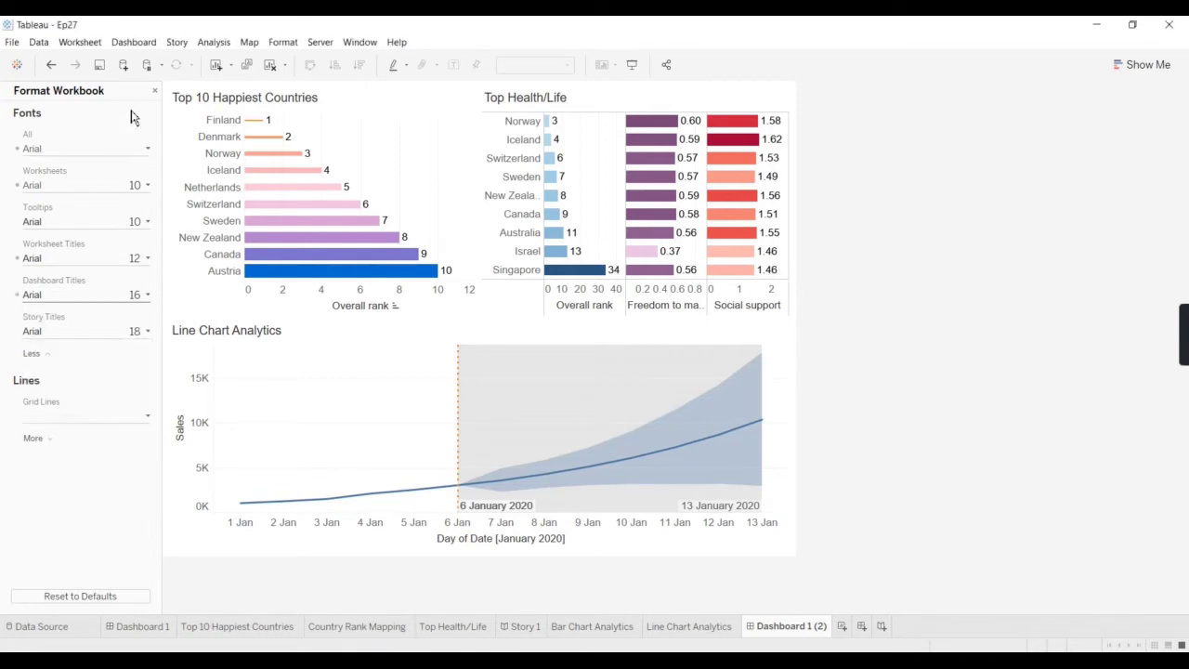
# Step: Set story titles to font size 16
pyautogui.click(135, 332)
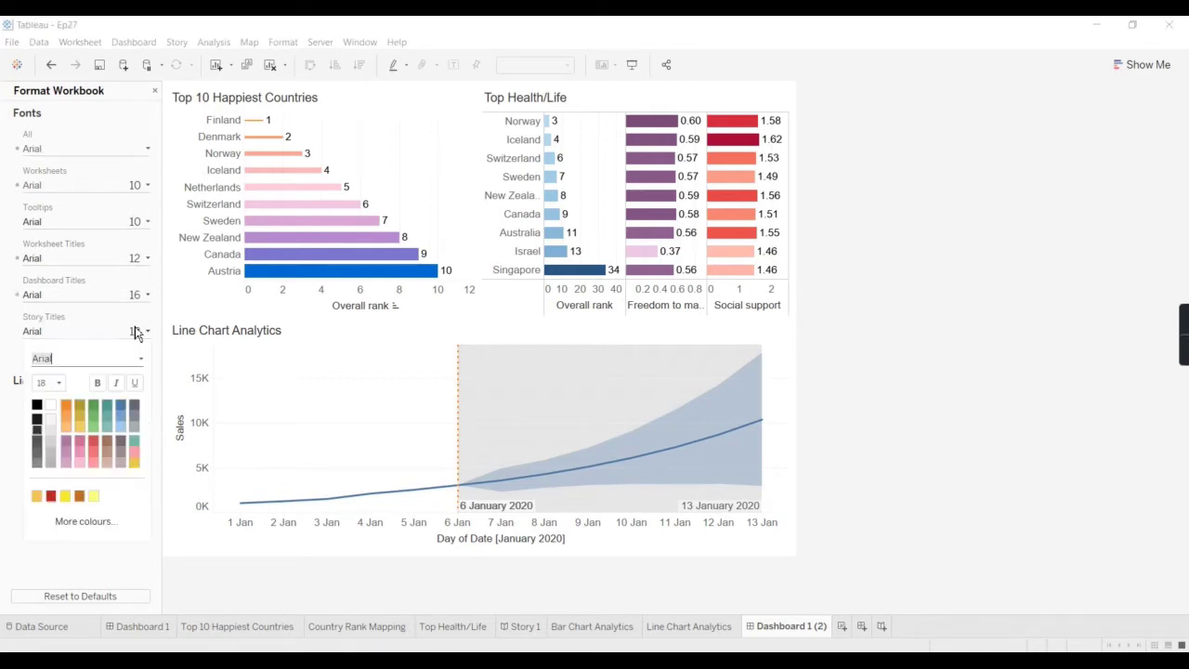
pyautogui.click(57, 383)
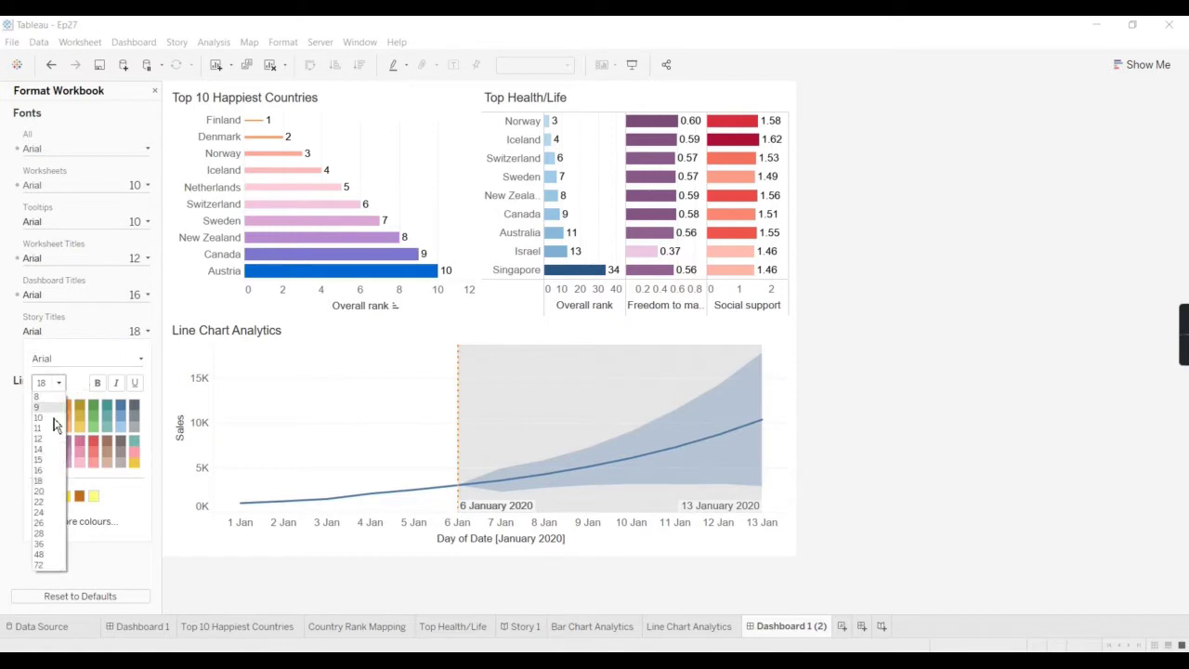
pyautogui.click(46, 470)
pyautogui.click(73, 569)
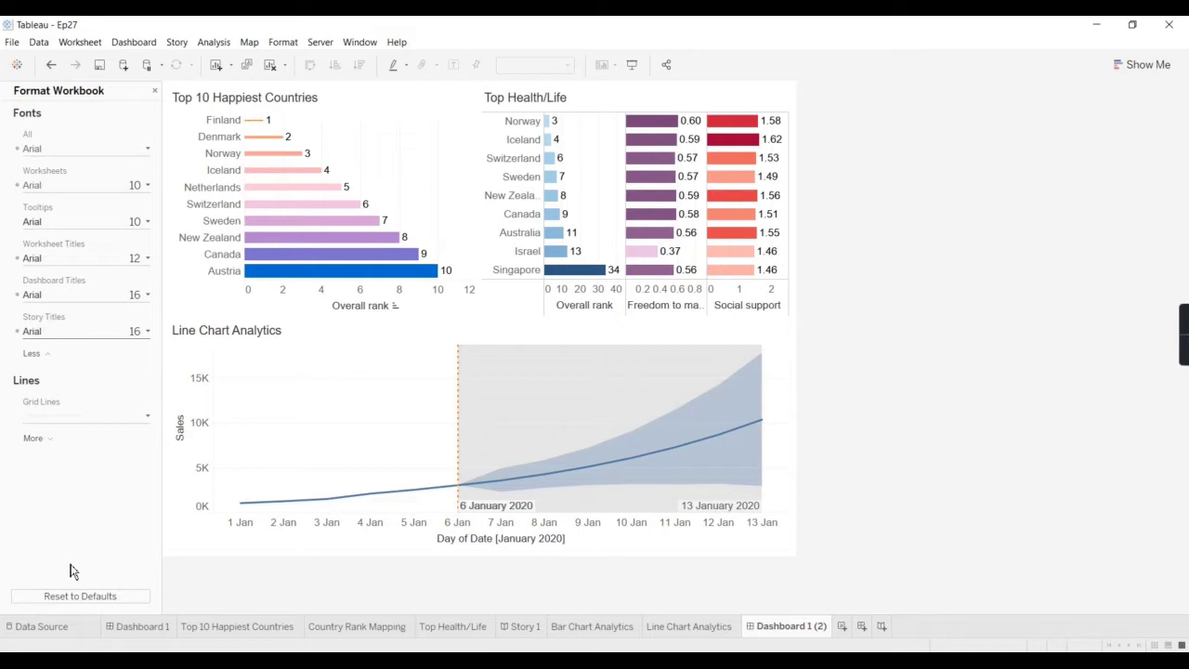
# Step: Give the workbook grid lines a 1 px width and a faint light grey colour instead of orange
pyautogui.click(50, 416)
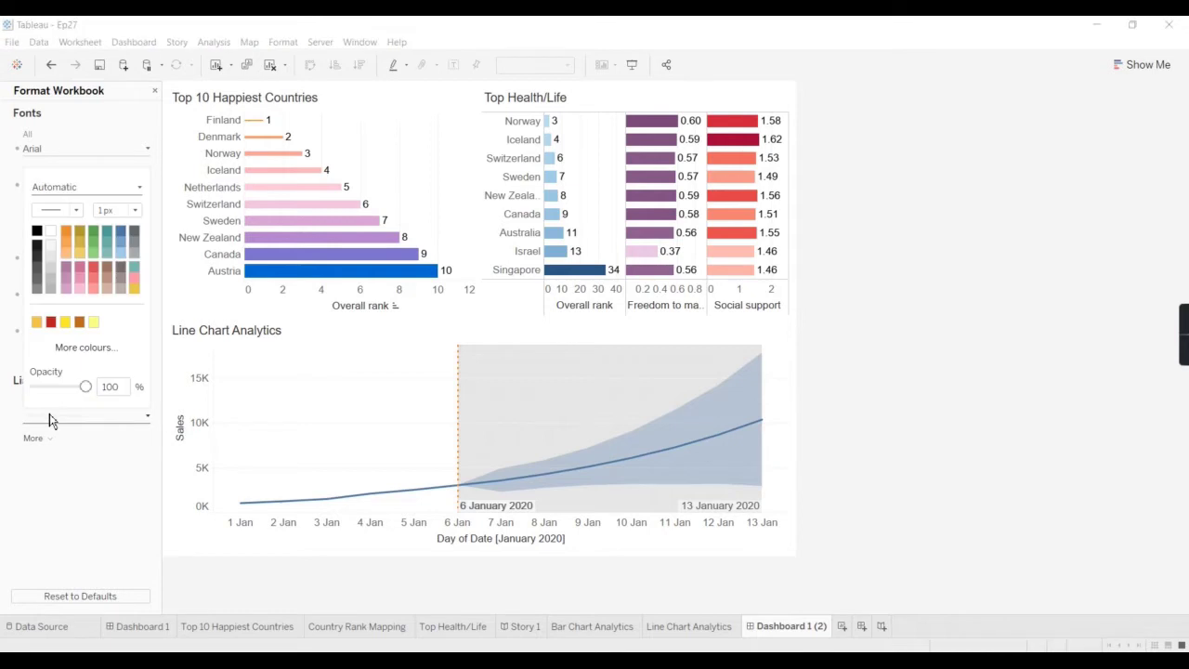
pyautogui.click(130, 210)
pyautogui.click(123, 258)
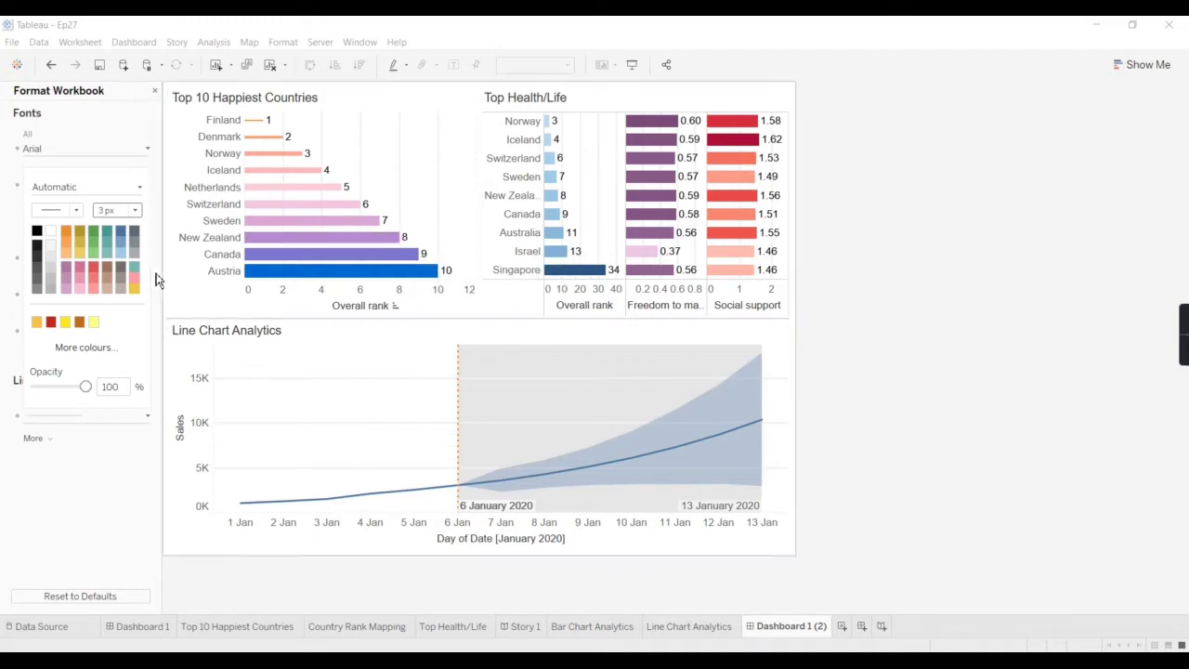
pyautogui.click(123, 210)
pyautogui.click(118, 230)
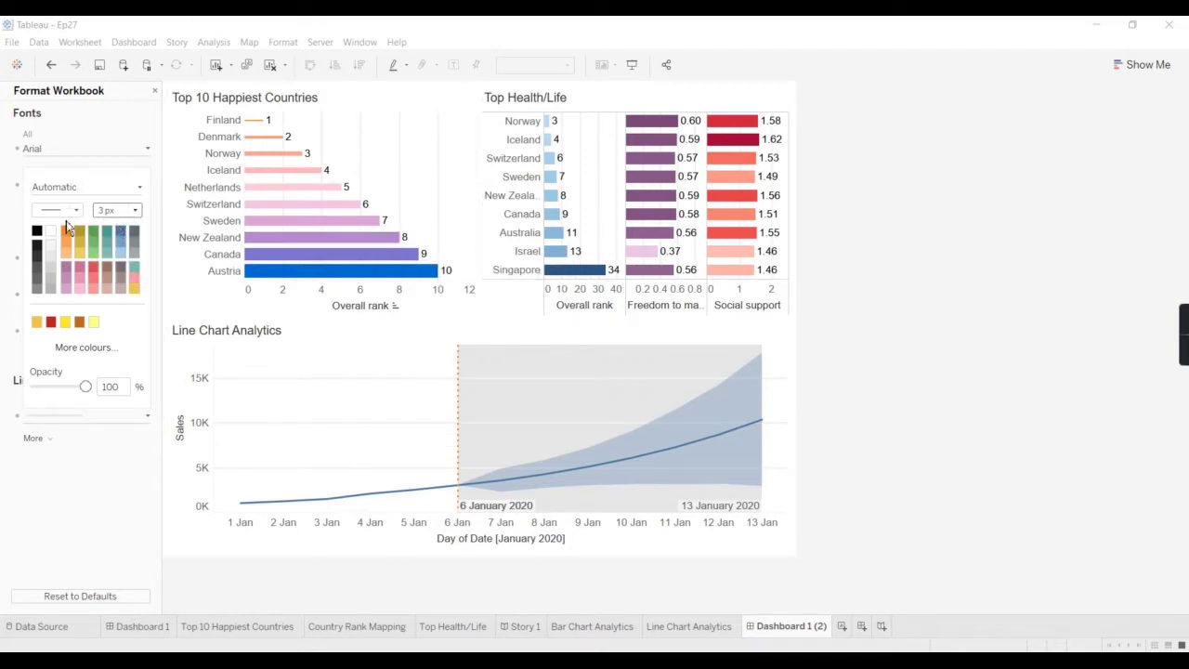
pyautogui.click(52, 278)
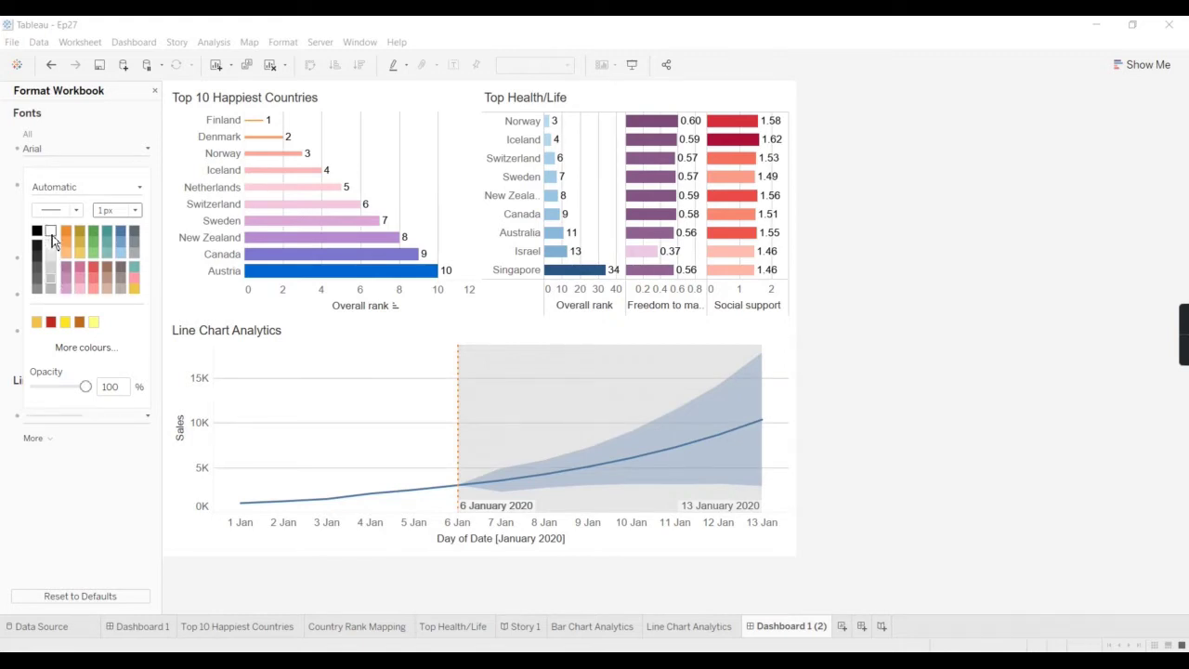
pyautogui.click(51, 234)
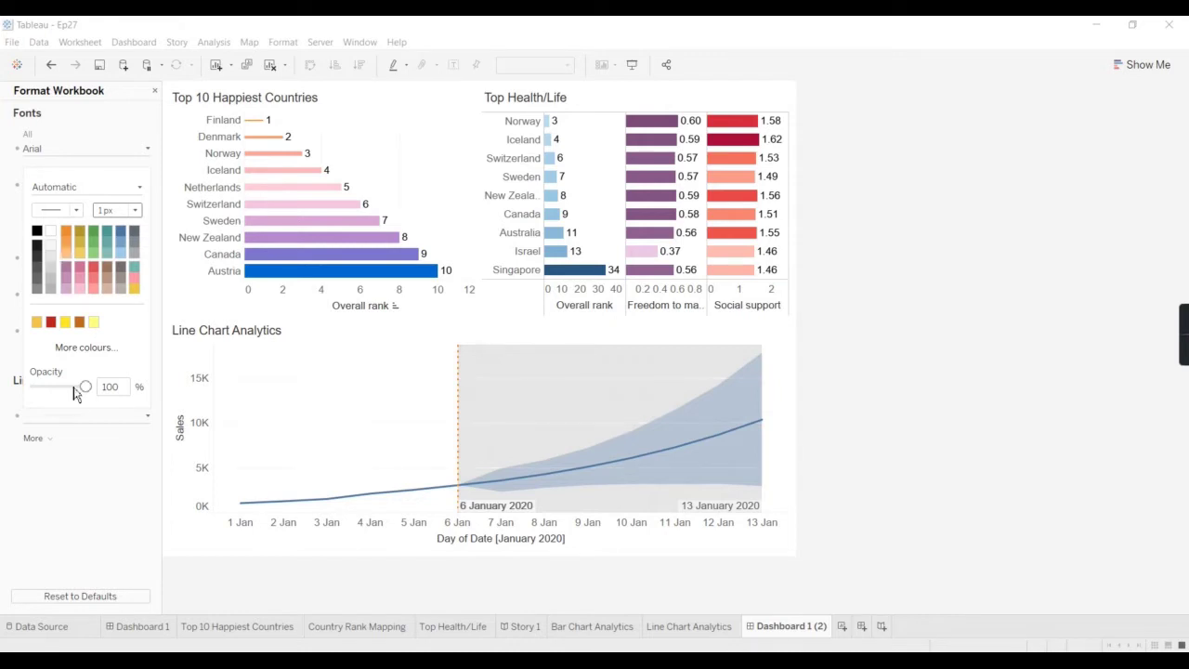
pyautogui.click(65, 231)
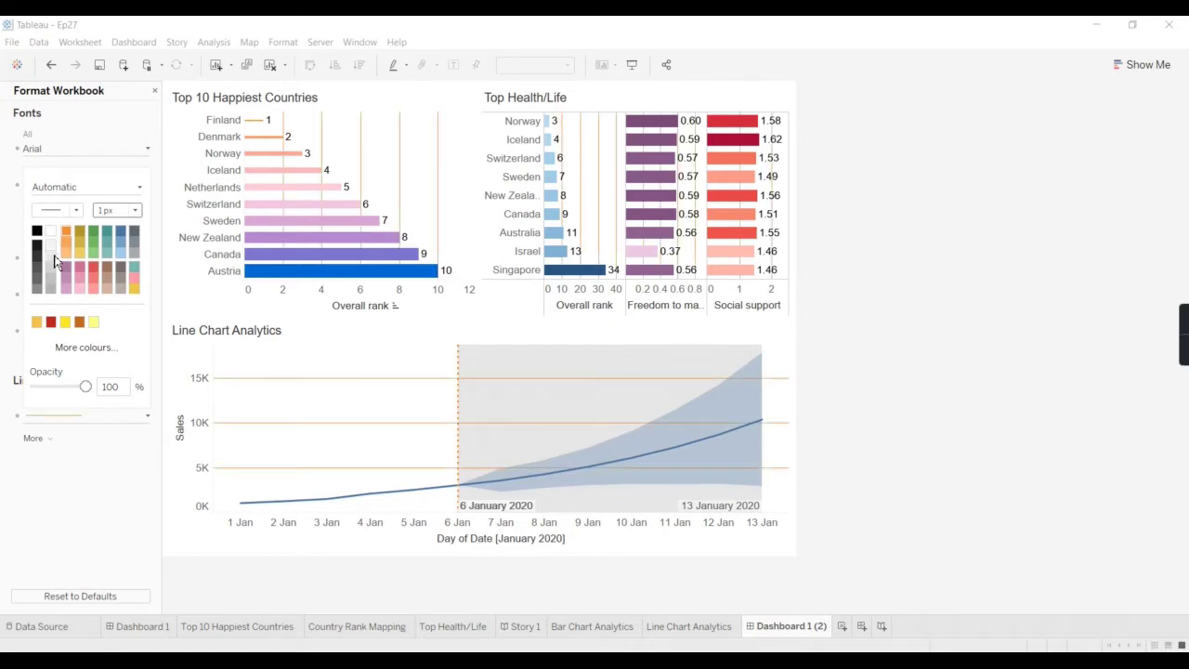
pyautogui.click(53, 261)
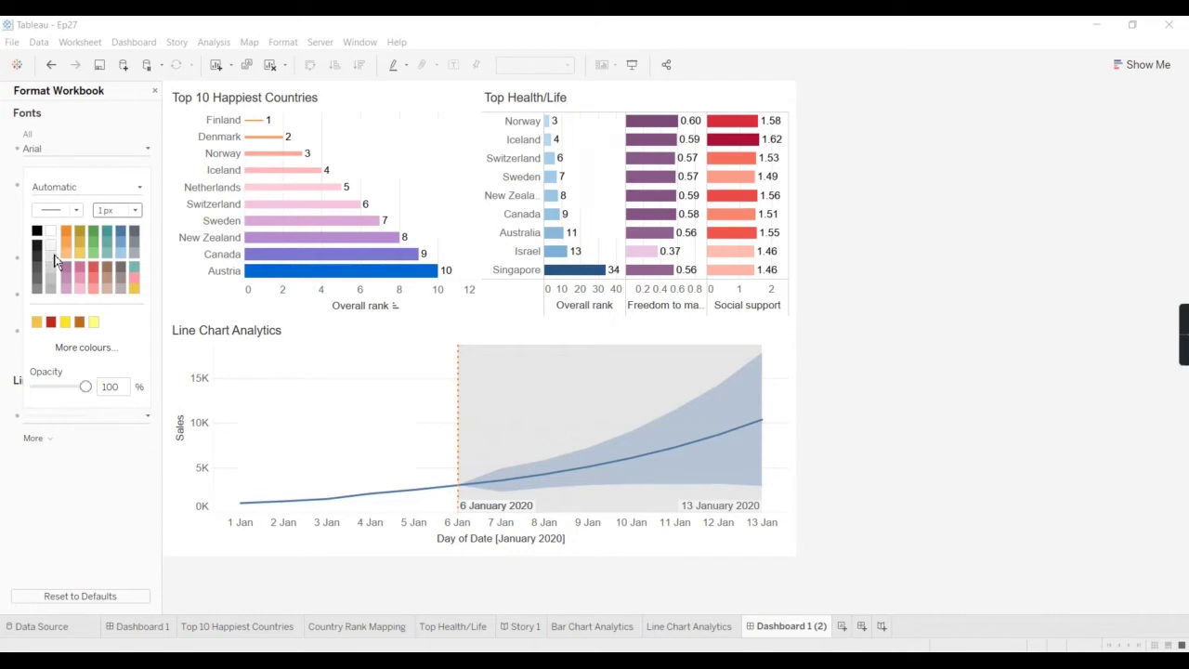
pyautogui.click(88, 511)
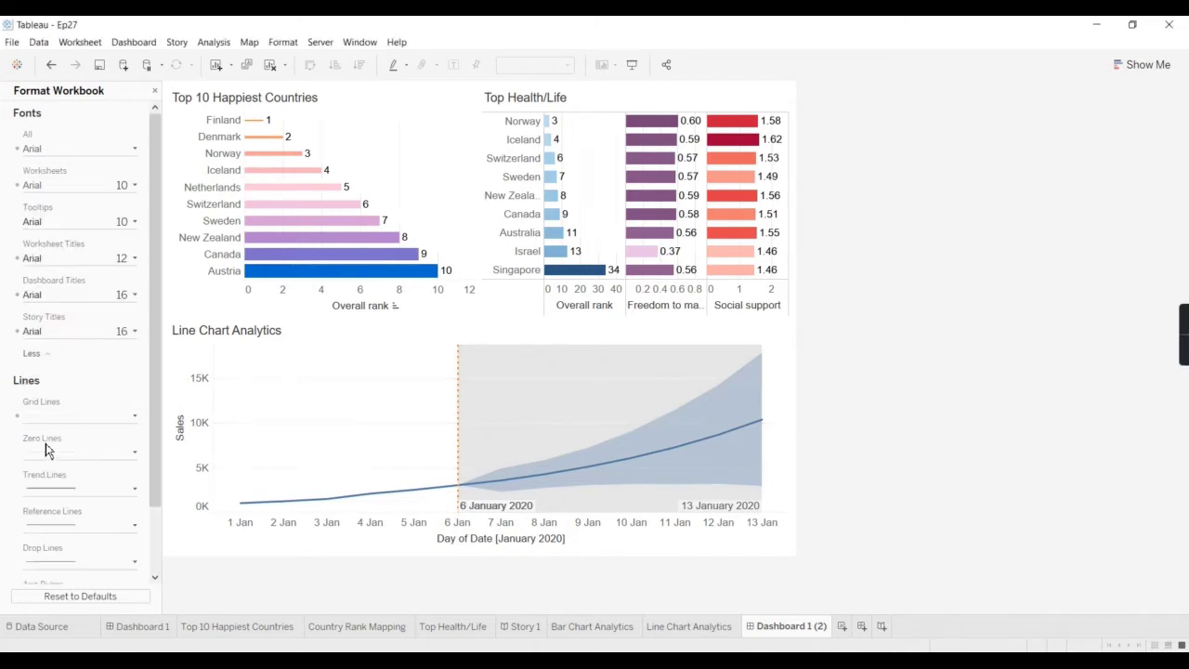
# Step: Try dark, solid zero lines thickened to 3 px and then 5 px
pyautogui.scroll(-1, 93, 451)
pyautogui.click(57, 377)
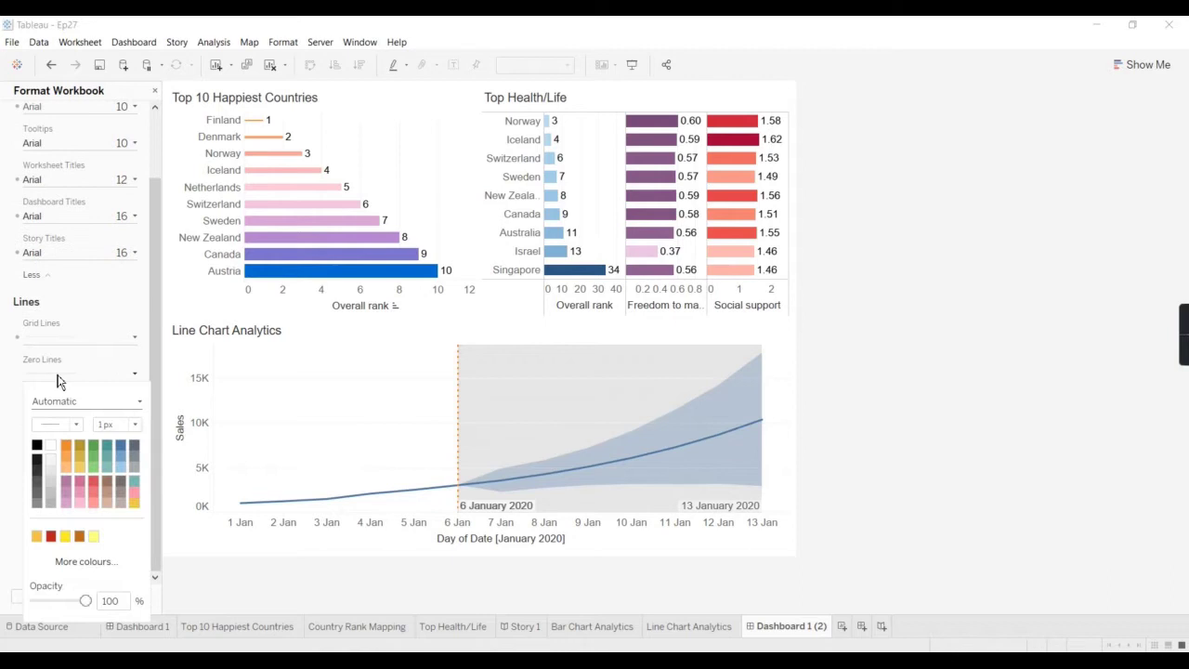
pyautogui.click(38, 451)
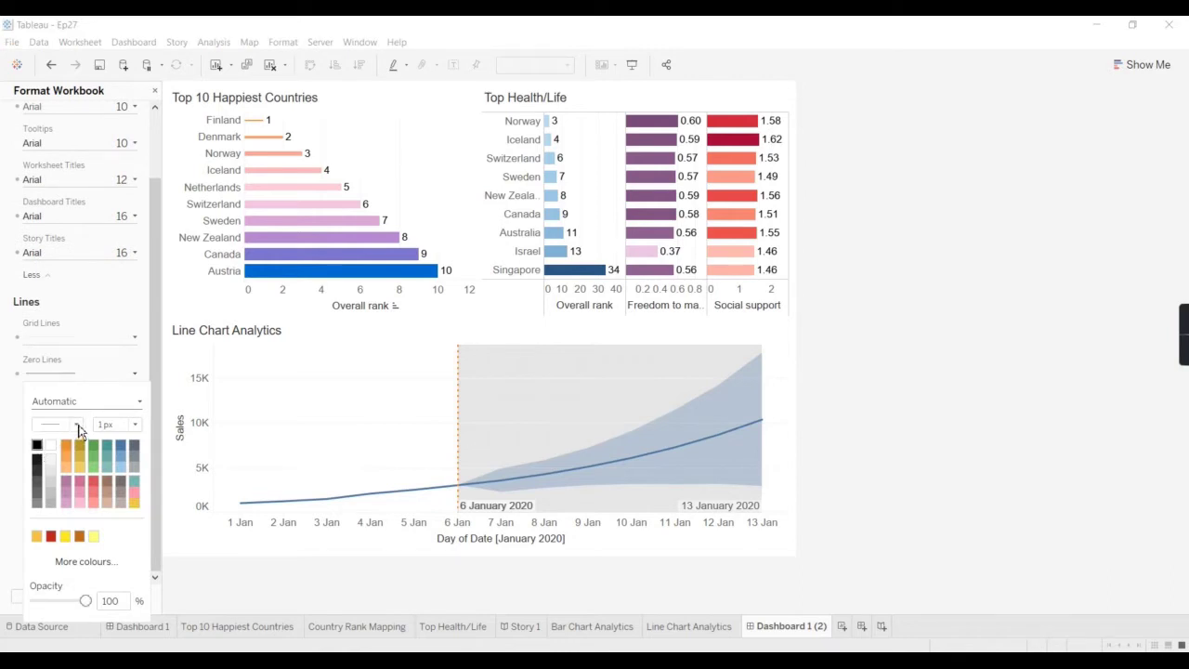
pyautogui.click(77, 426)
pyautogui.click(64, 438)
pyautogui.click(135, 424)
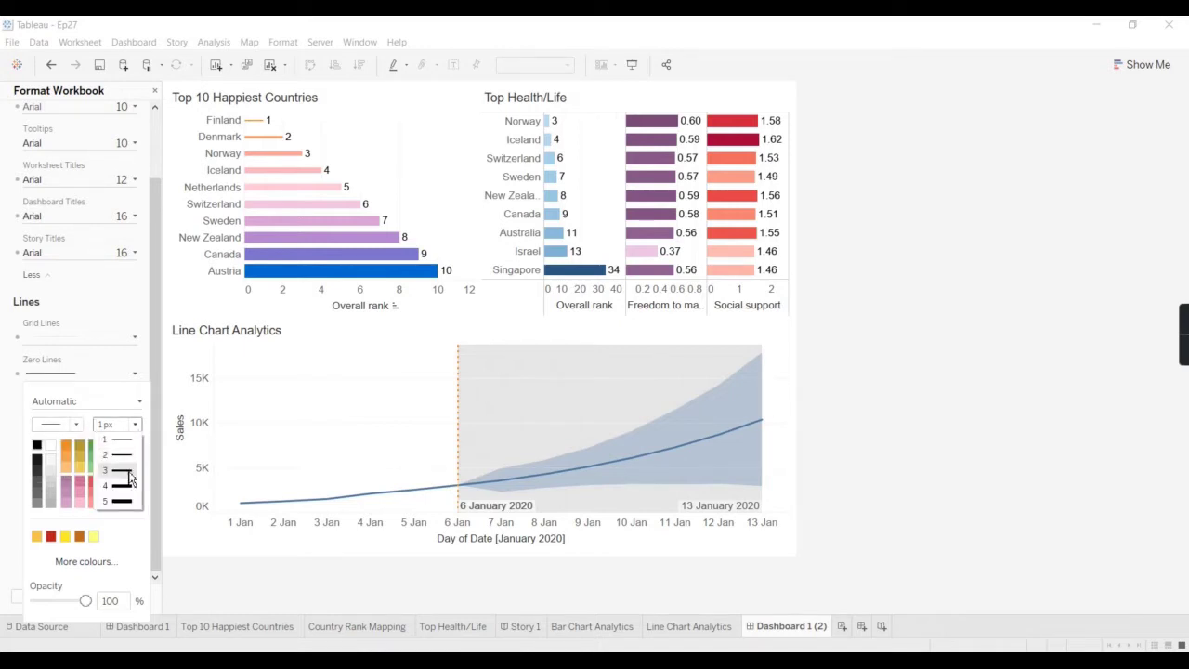
pyautogui.click(125, 467)
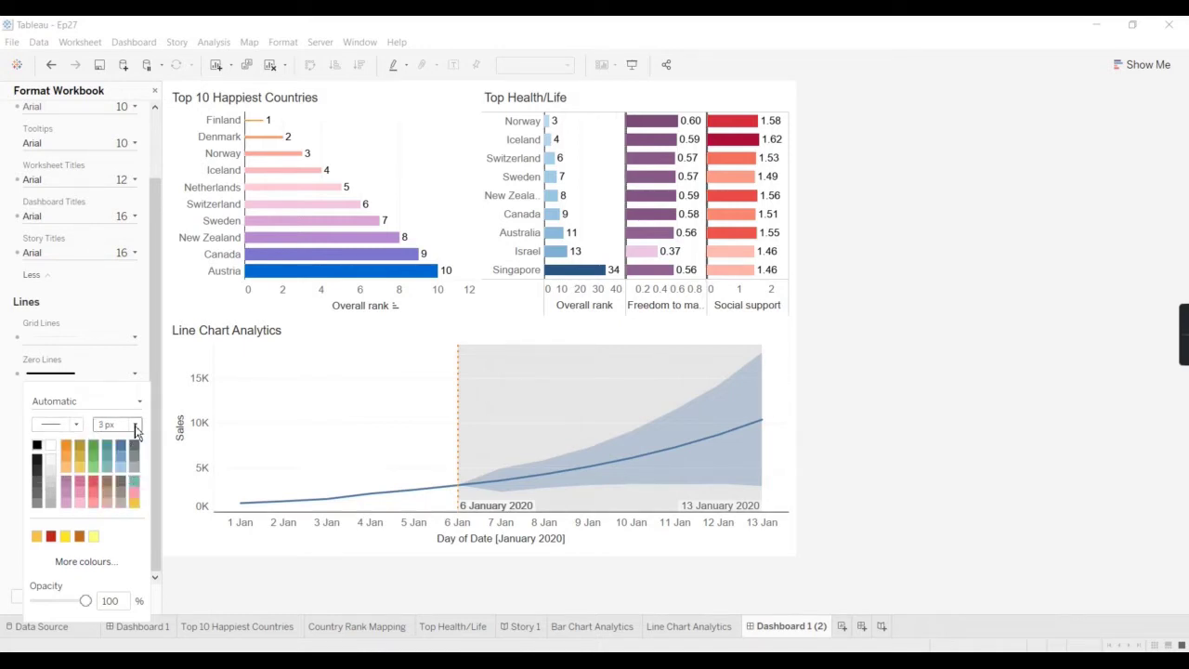
pyautogui.click(136, 425)
pyautogui.click(122, 504)
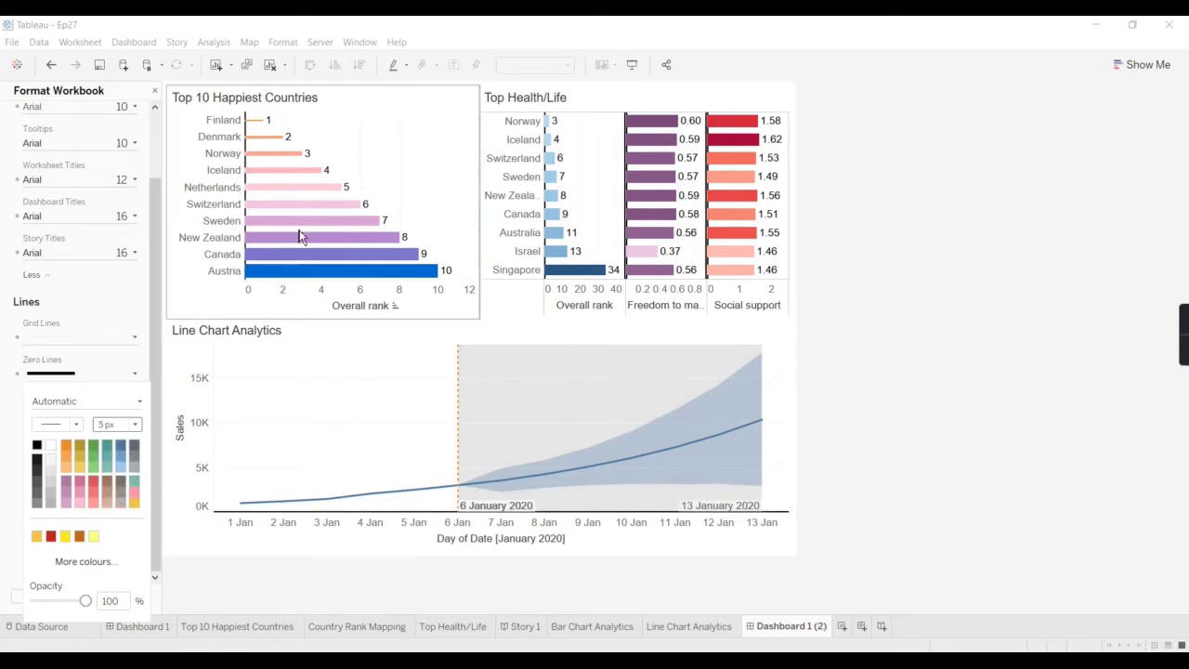
# Step: Settle the zero lines on 1 px light grey and check the axis ruler options
pyautogui.click(125, 429)
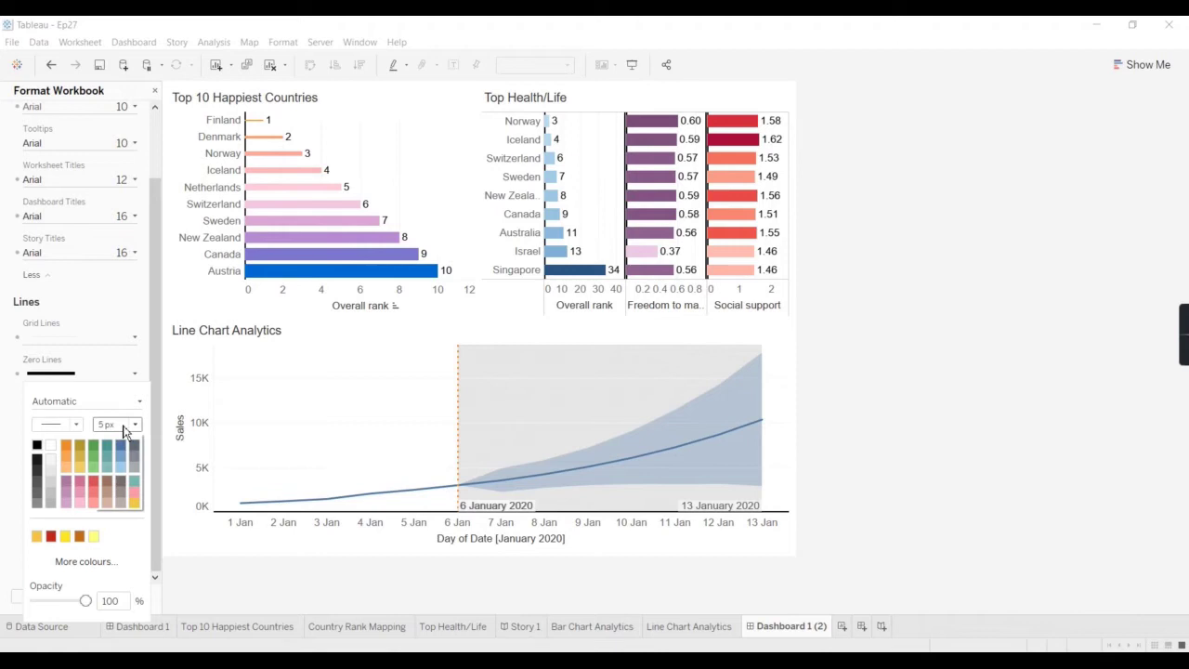
pyautogui.click(117, 442)
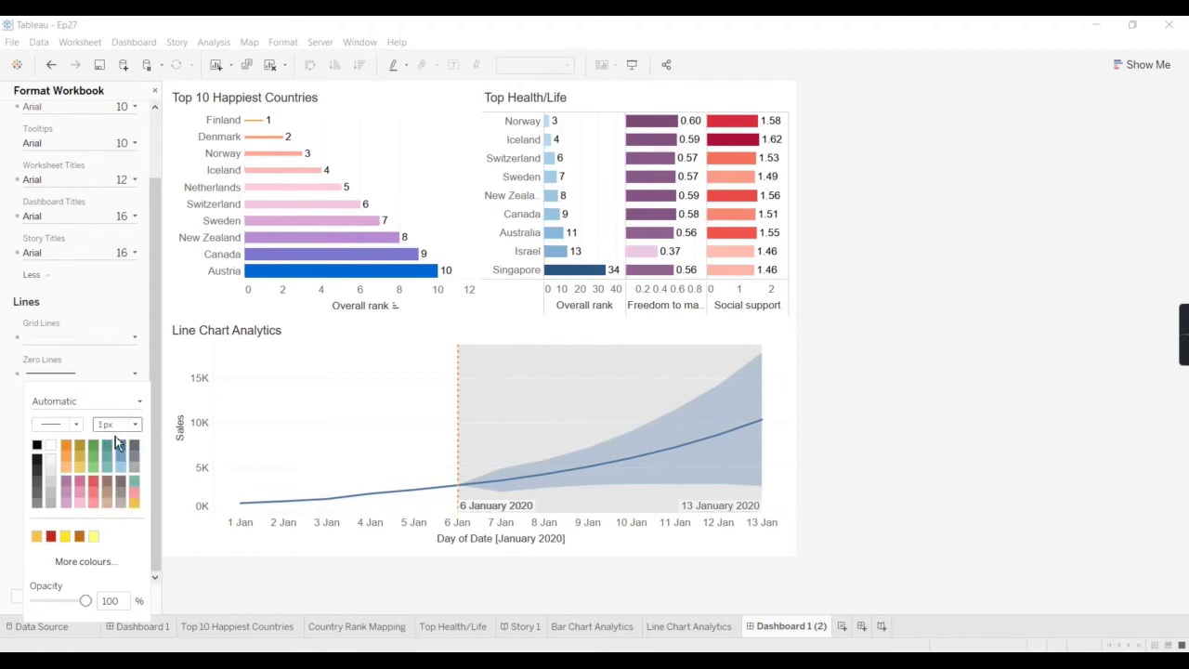
pyautogui.click(51, 468)
pyautogui.click(78, 373)
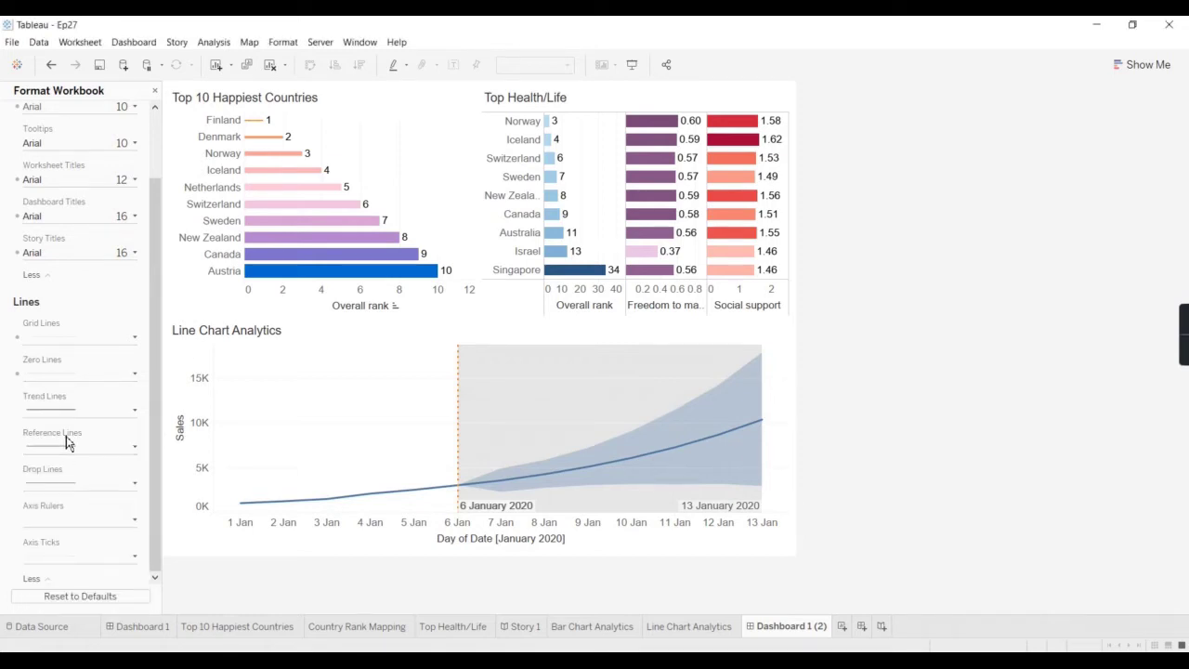
pyautogui.click(60, 525)
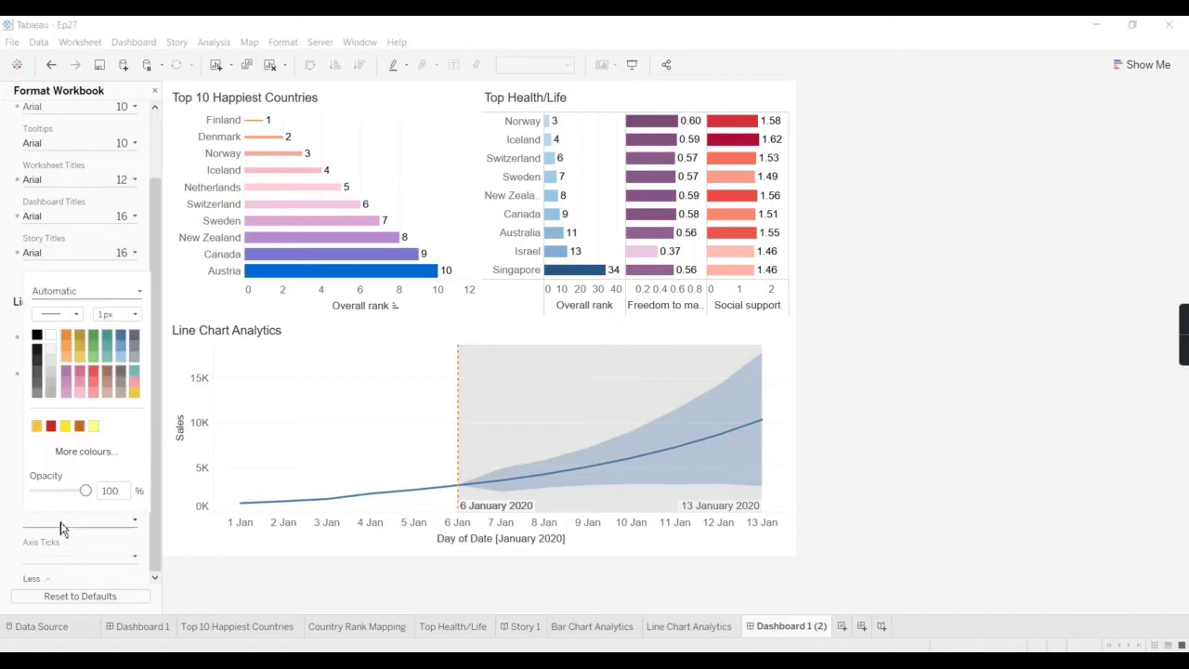
pyautogui.click(60, 526)
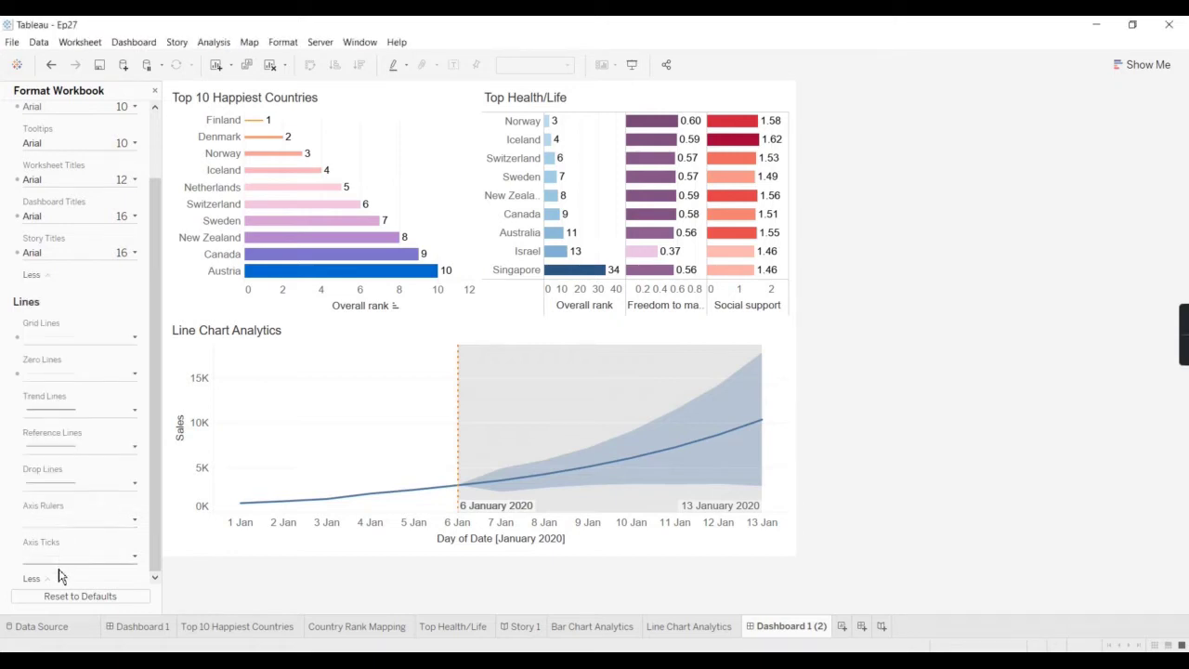
pyautogui.scroll(2, 121, 176)
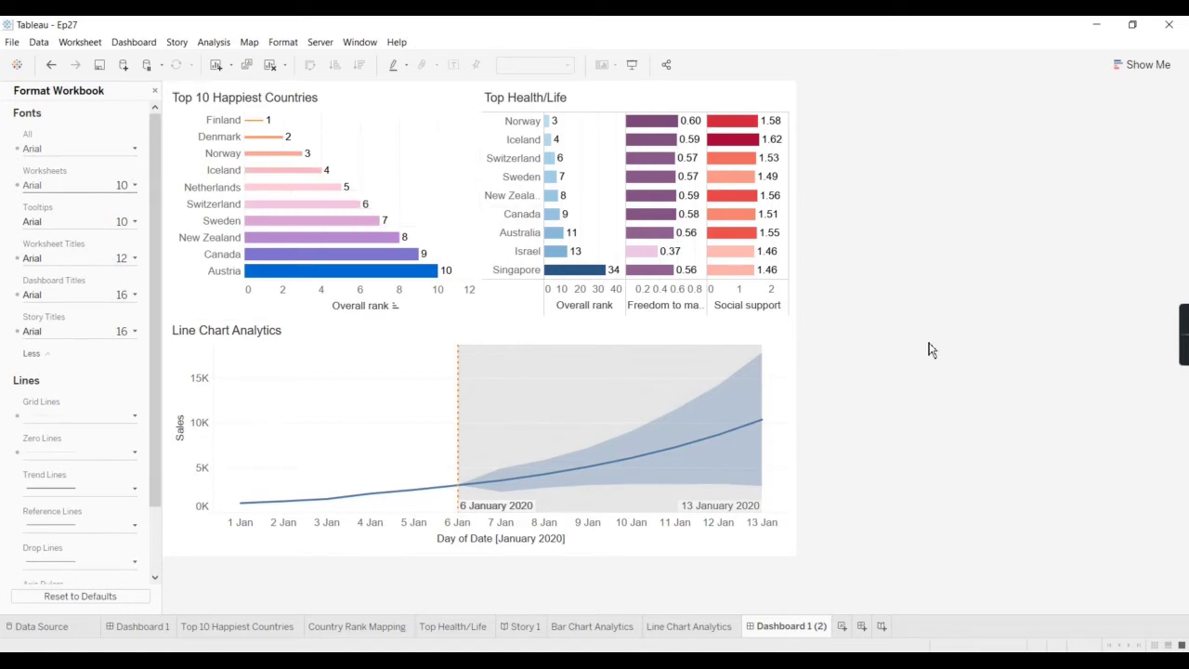
# Step: Close the formatting pane, check Line Chart Analytics and return to Dashboard 1 (2)
pyautogui.click(154, 90)
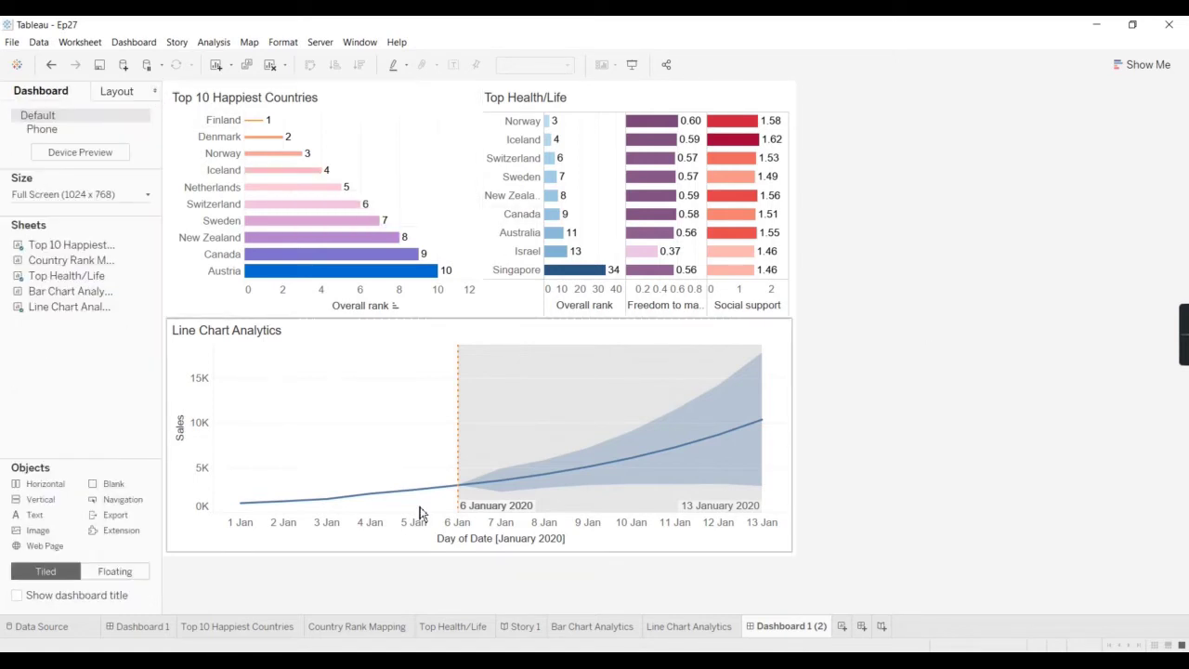
pyautogui.click(696, 632)
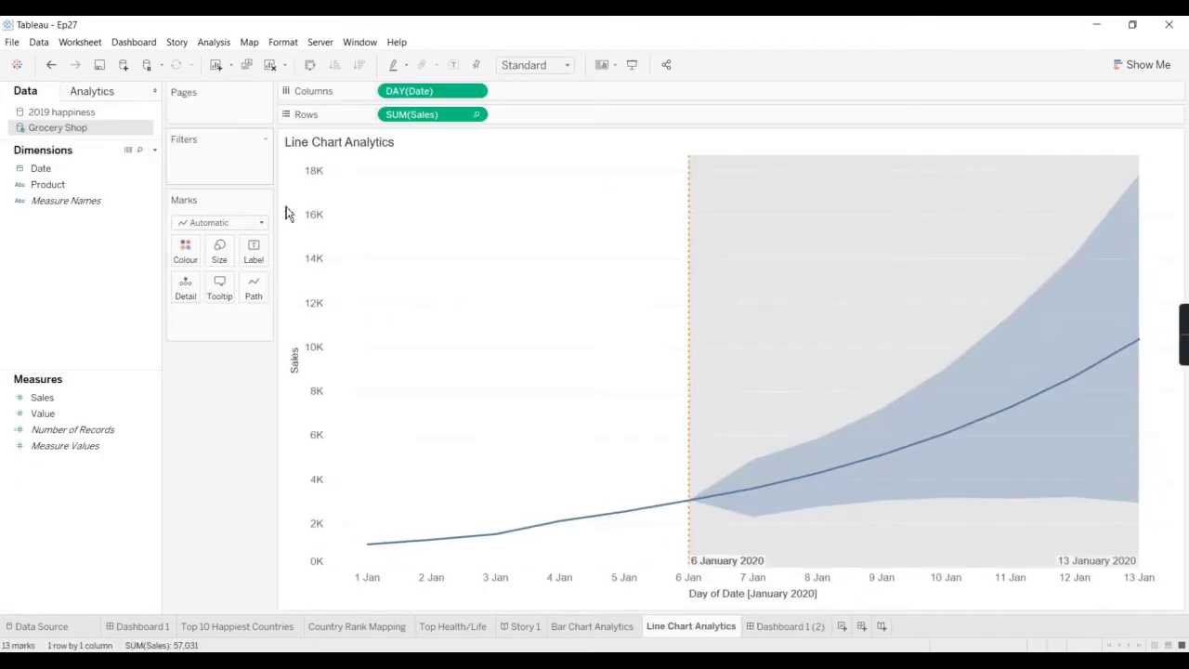
pyautogui.click(770, 628)
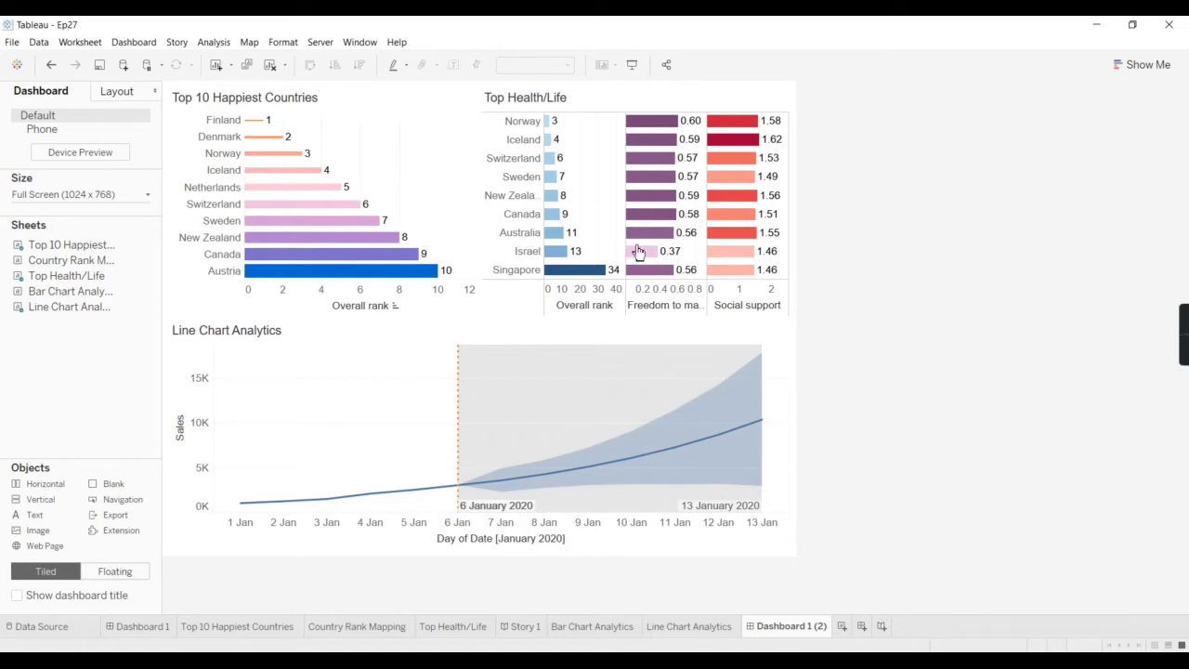
# Step: Reopen Format > Workbook beside the dashboard
pyautogui.click(282, 41)
pyautogui.click(311, 89)
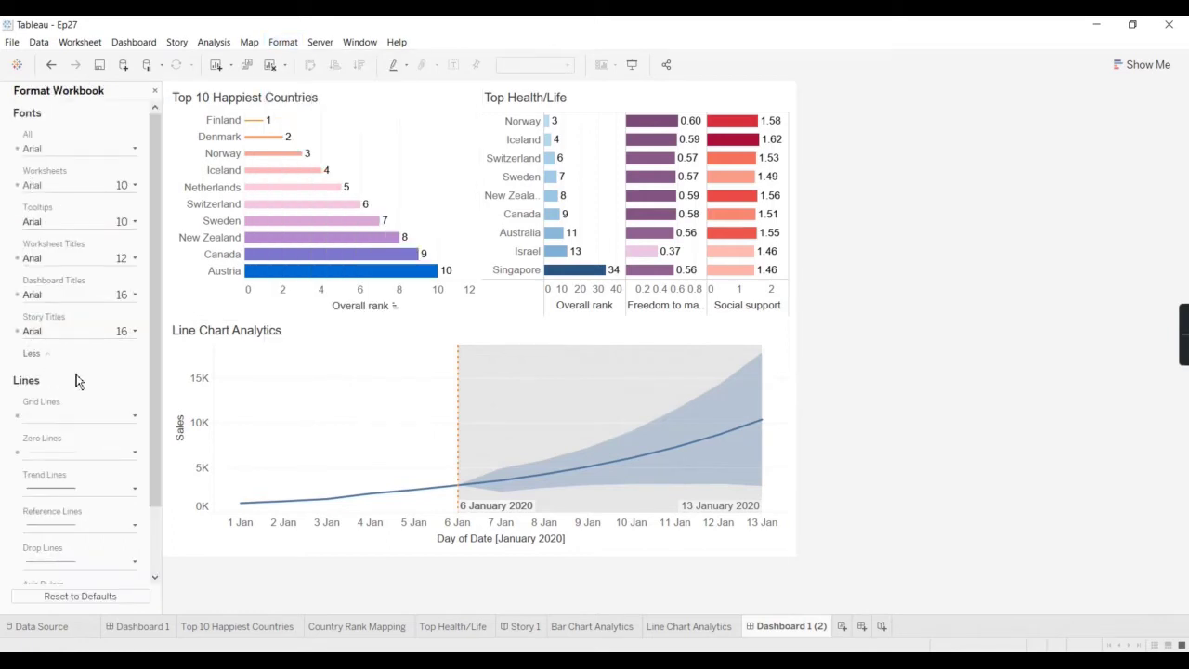
pyautogui.scroll(-2, 76, 383)
pyautogui.scroll(2, 76, 383)
pyautogui.click(154, 90)
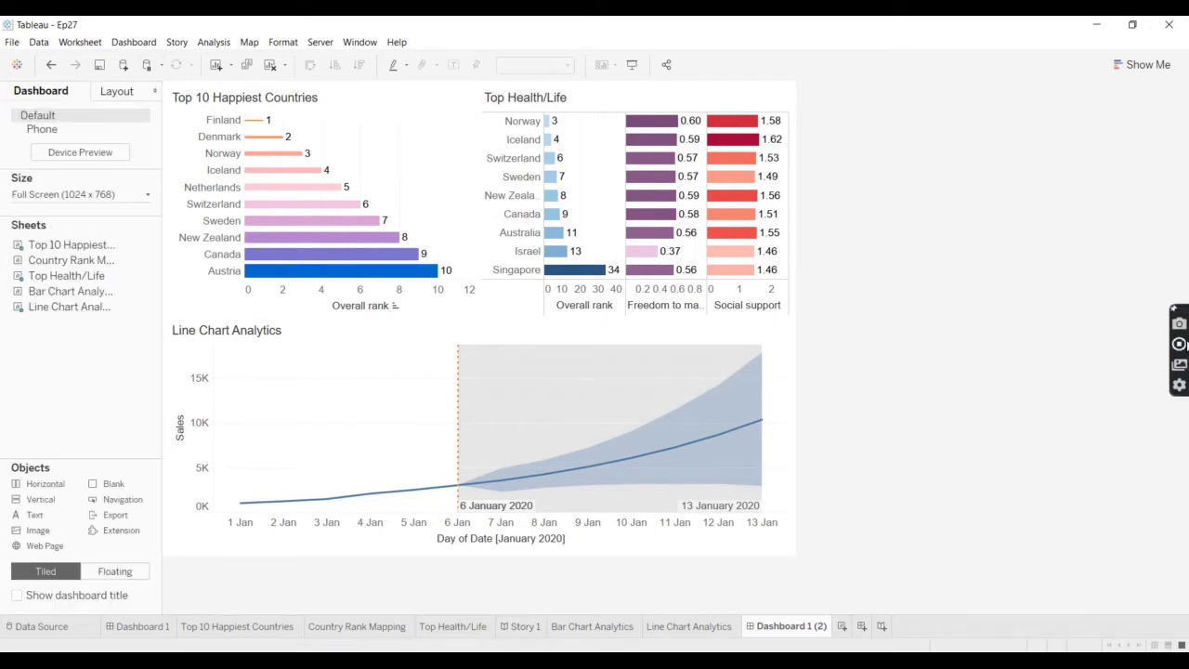
pyautogui.click(283, 41)
pyautogui.click(290, 89)
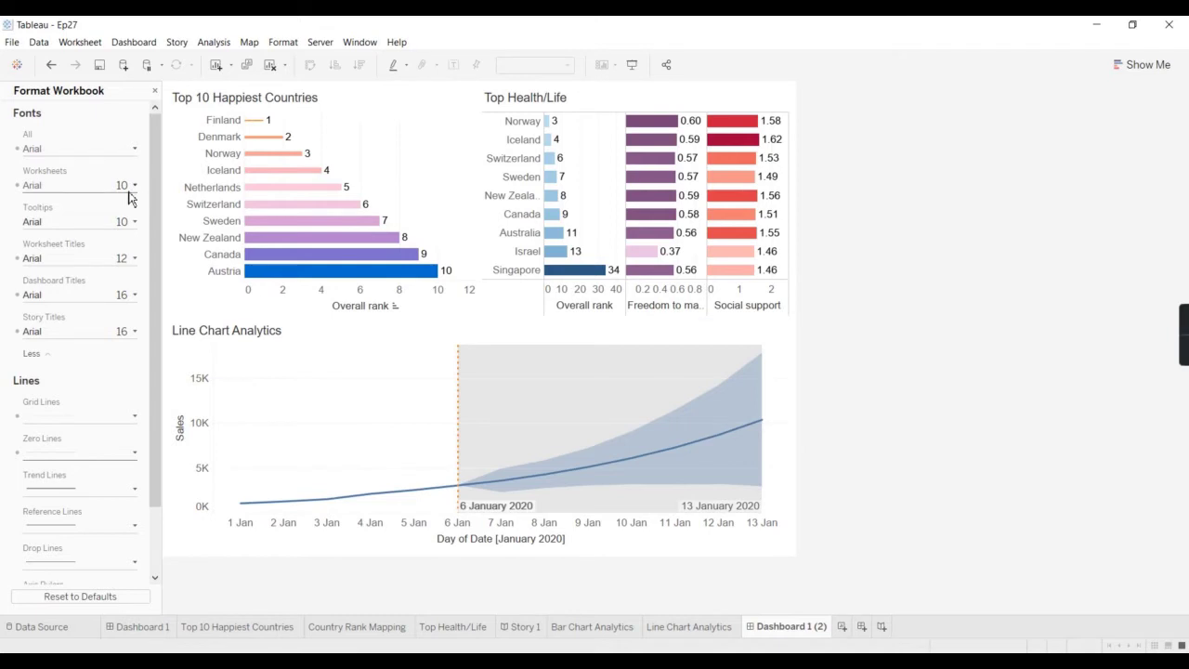
# Step: Colour all workbook text grey by entering hex 666666 in the More colours picker
pyautogui.click(117, 160)
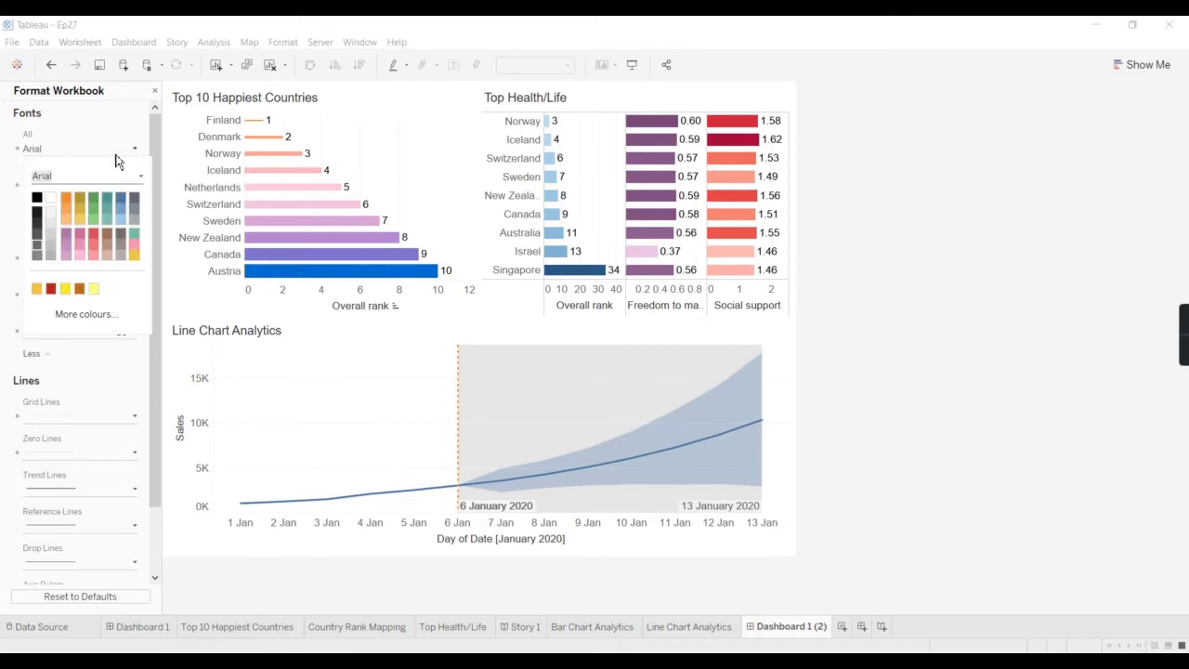
pyautogui.click(127, 124)
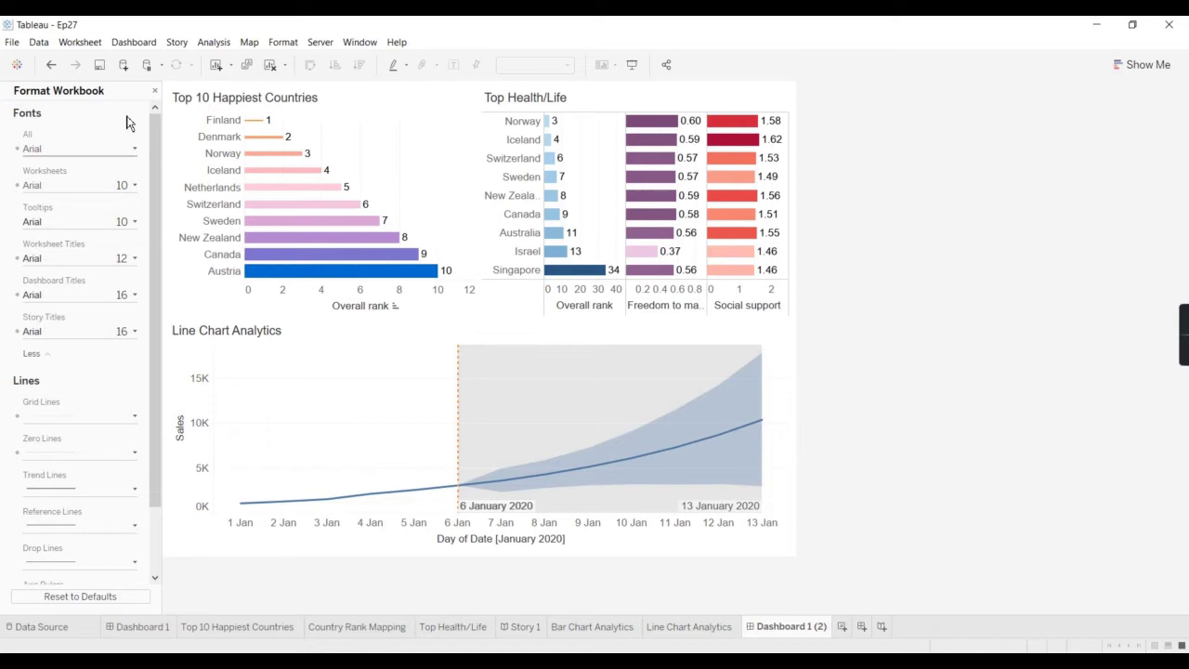
pyautogui.click(66, 146)
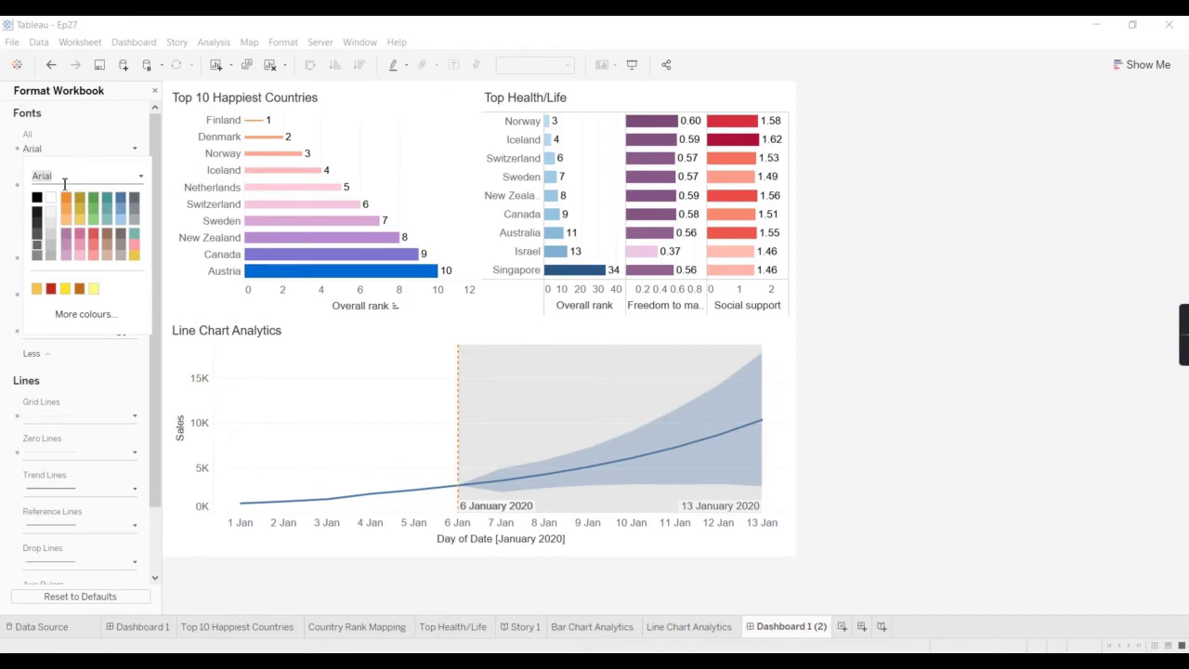
pyautogui.click(67, 317)
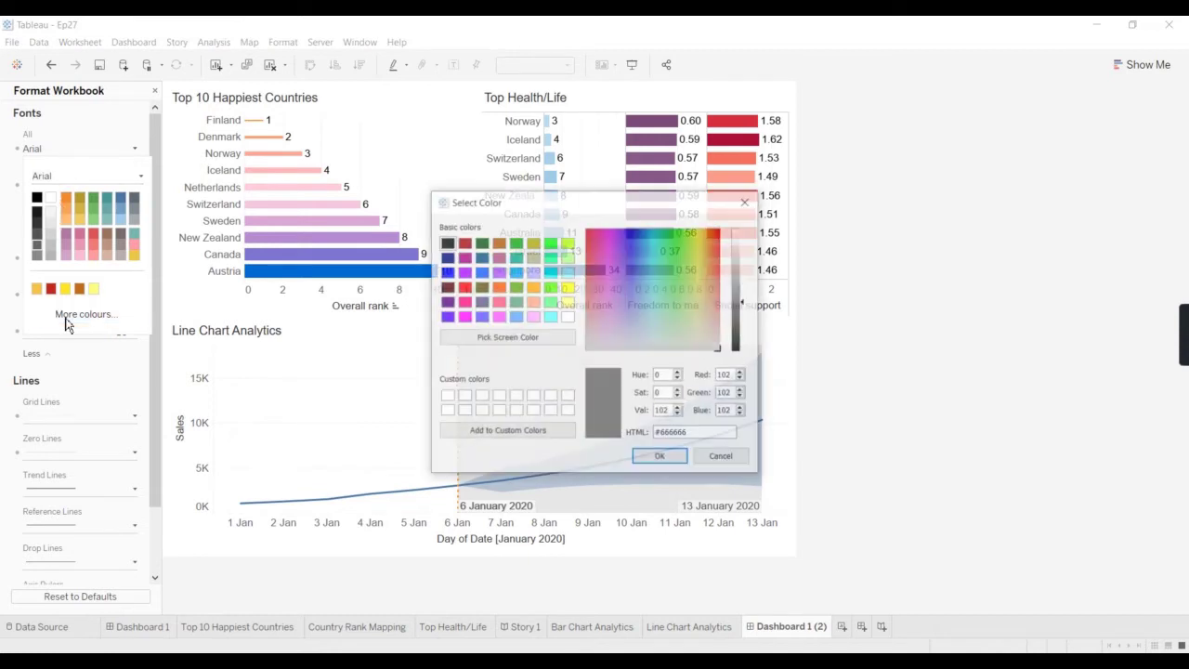
pyautogui.click(659, 431)
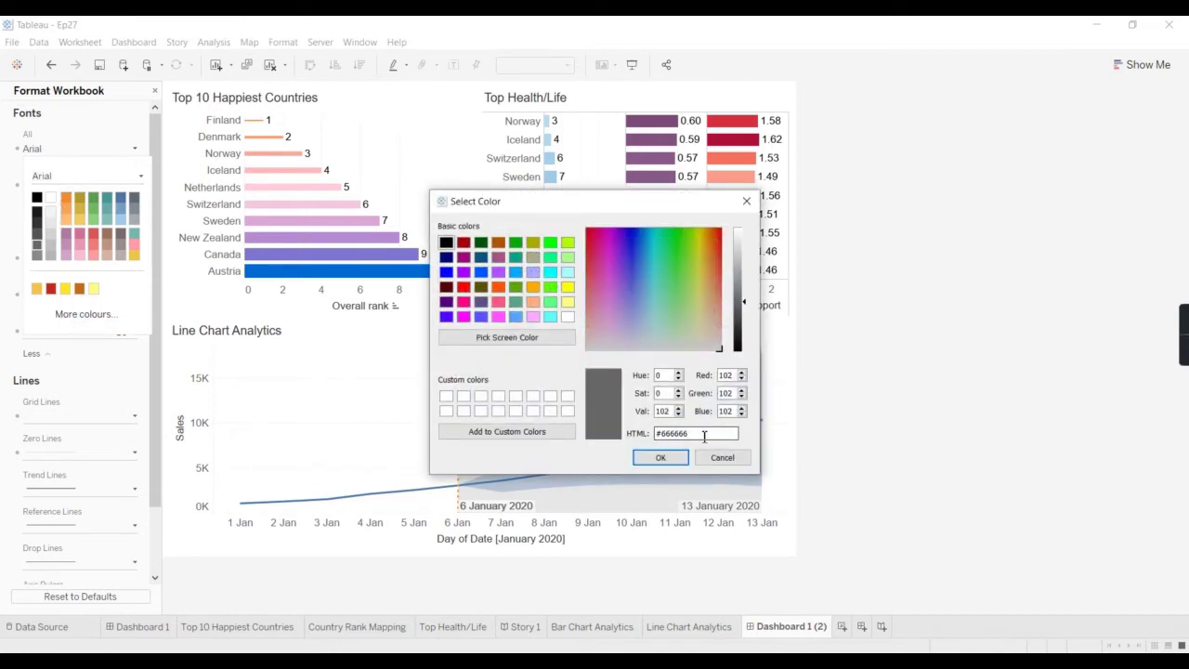
pyautogui.click(673, 460)
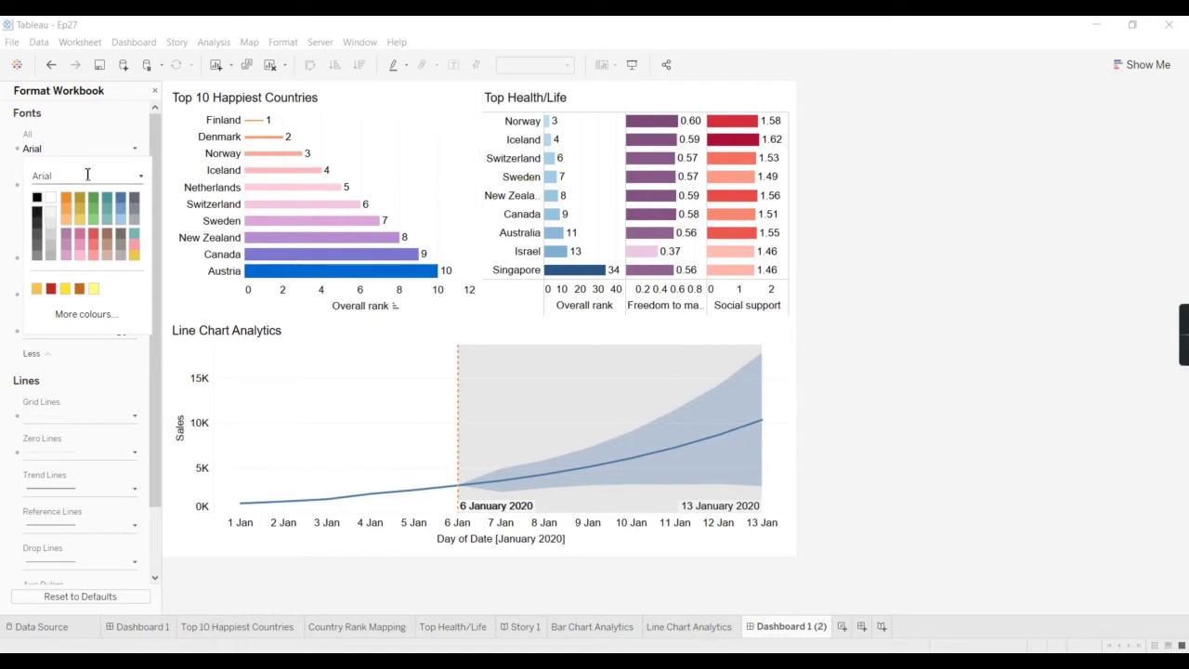
pyautogui.click(86, 316)
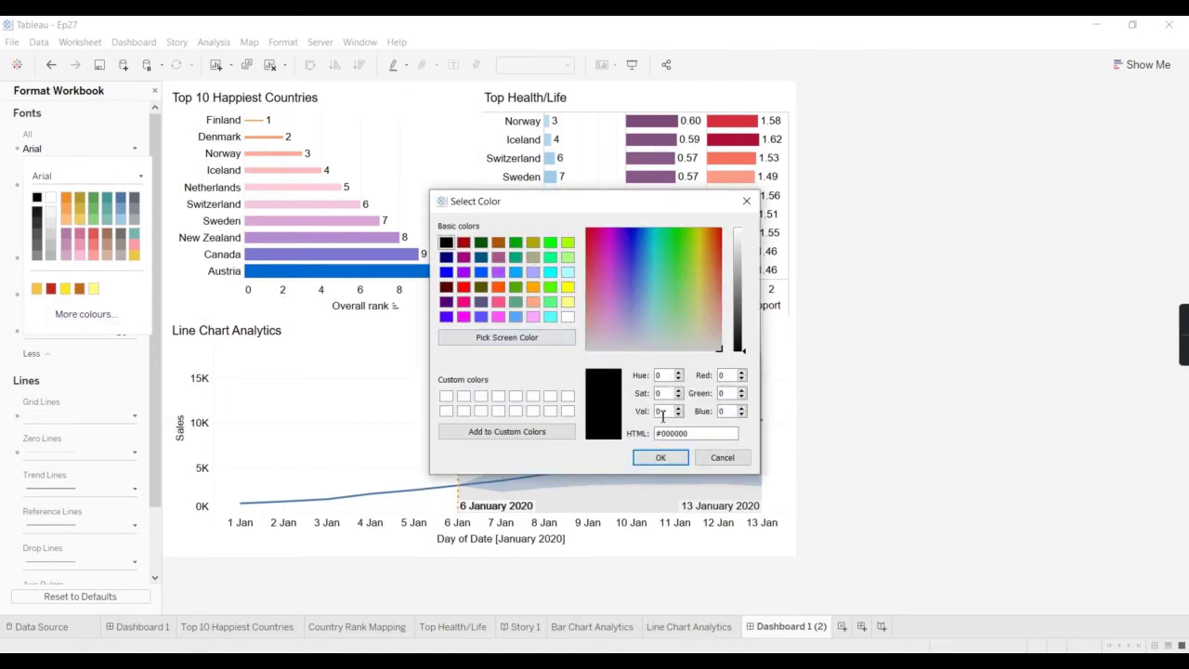
pyautogui.moveTo(690, 429); pyautogui.dragTo(665, 429)
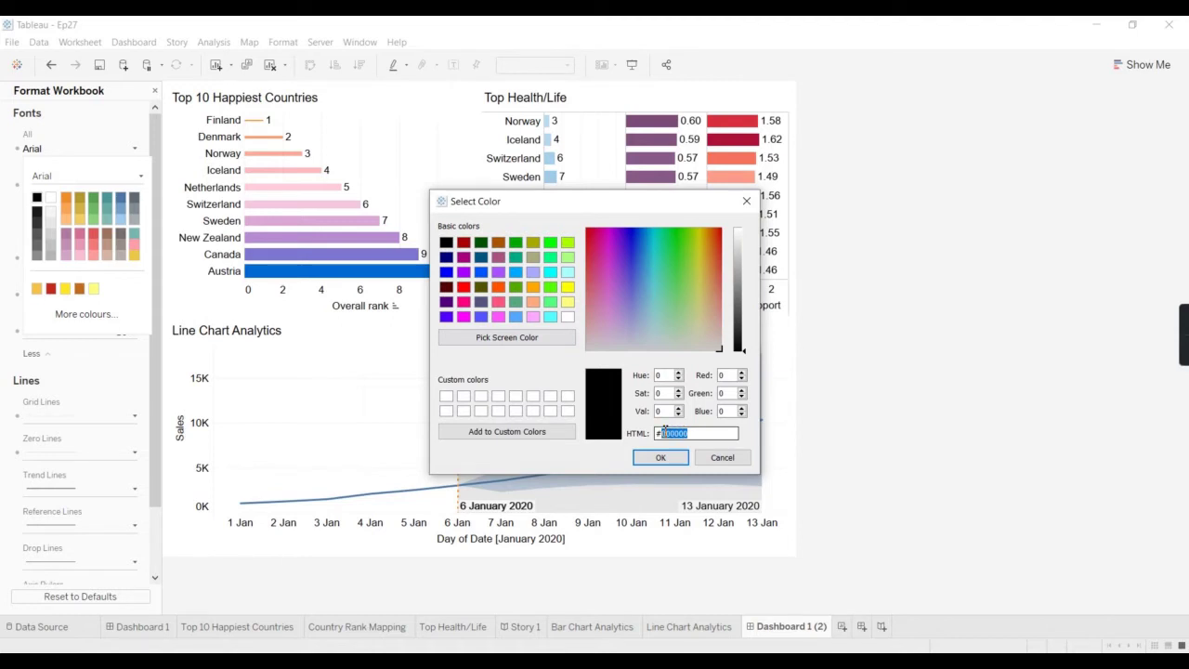
pyautogui.write('666666')
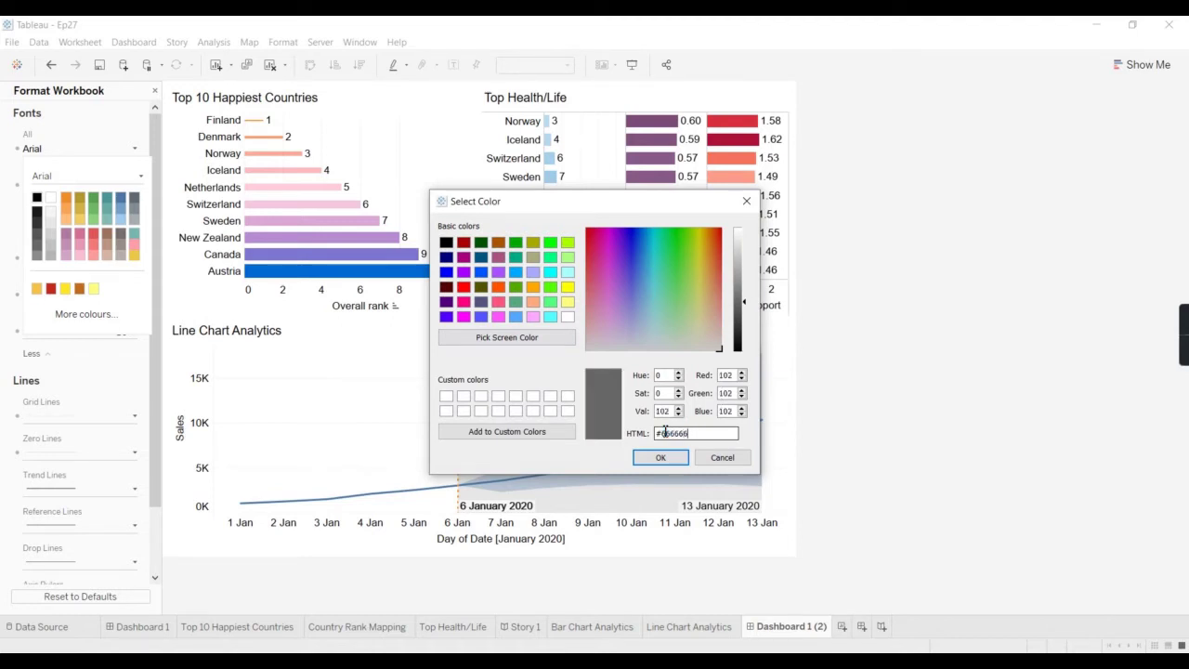
pyautogui.click(660, 457)
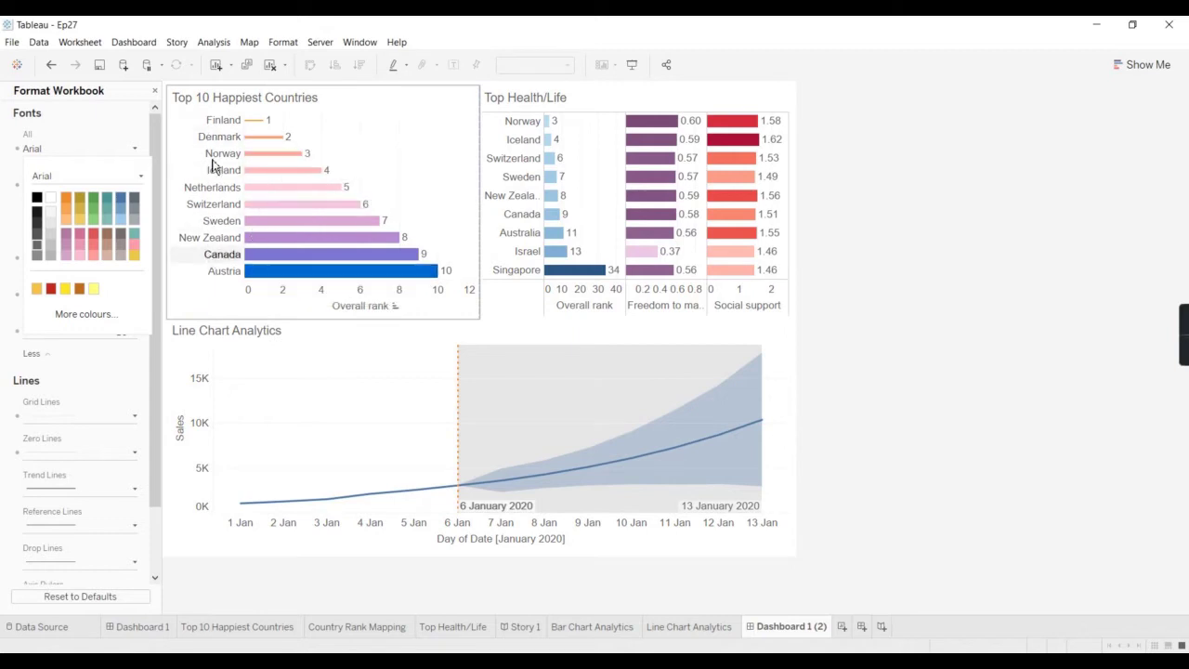
# Step: Drag the divider left so Top Health/Life is wider and Top 10 Happiest Countries narrower
pyautogui.click(873, 292)
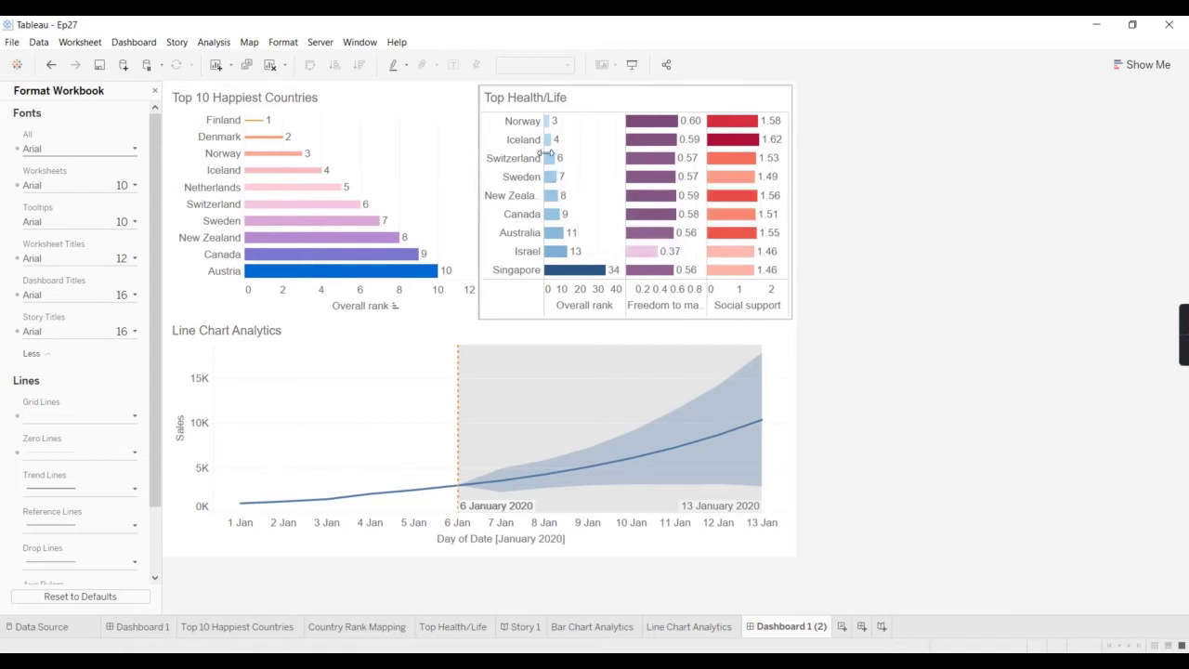
pyautogui.moveTo(476, 123); pyautogui.dragTo(443, 123)
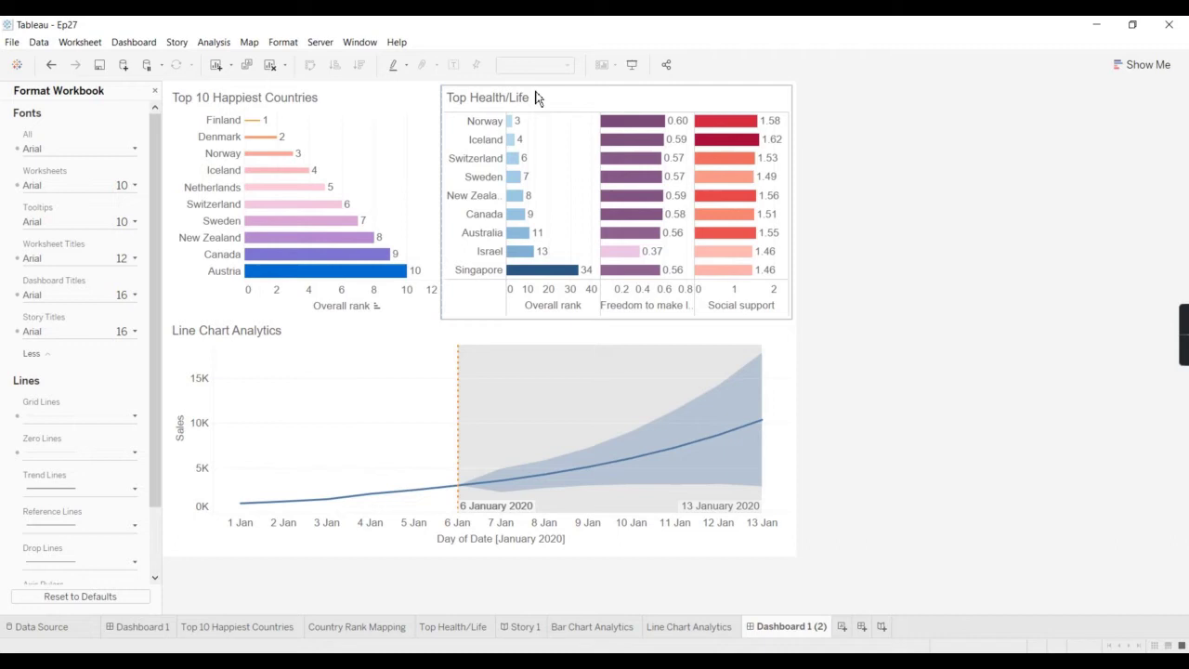
pyautogui.click(759, 98)
# Step: Go to the Top Health/Life sheet, widen the side pane and expand each measure's Marks card
pyautogui.click(798, 134)
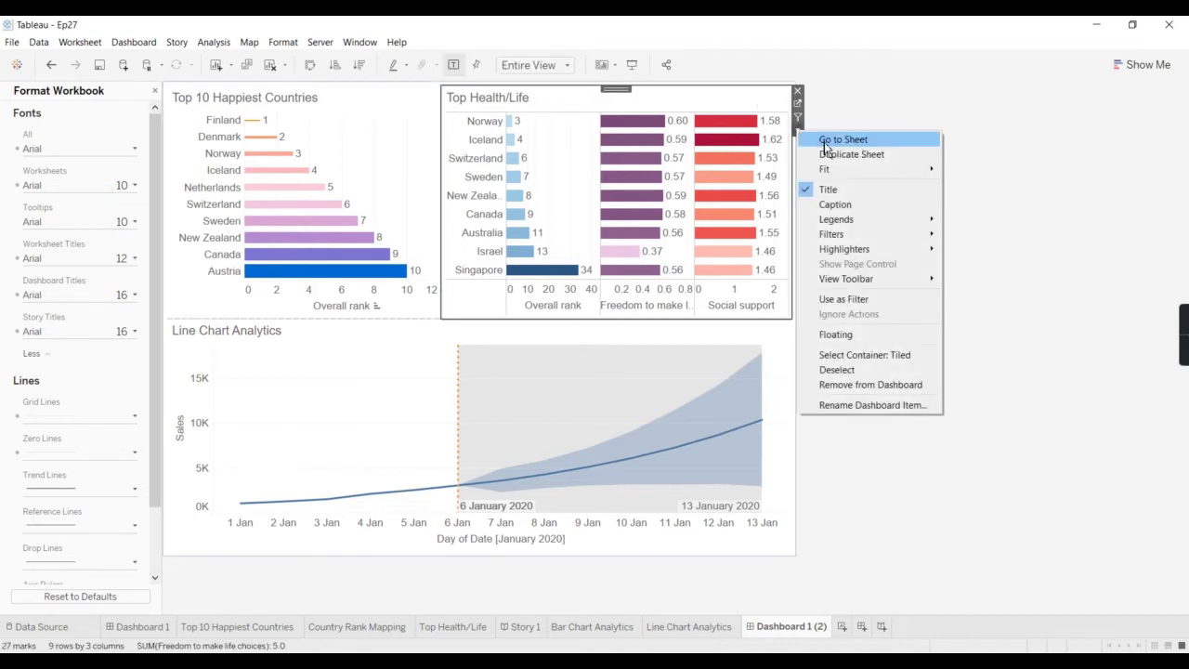
pyautogui.click(824, 140)
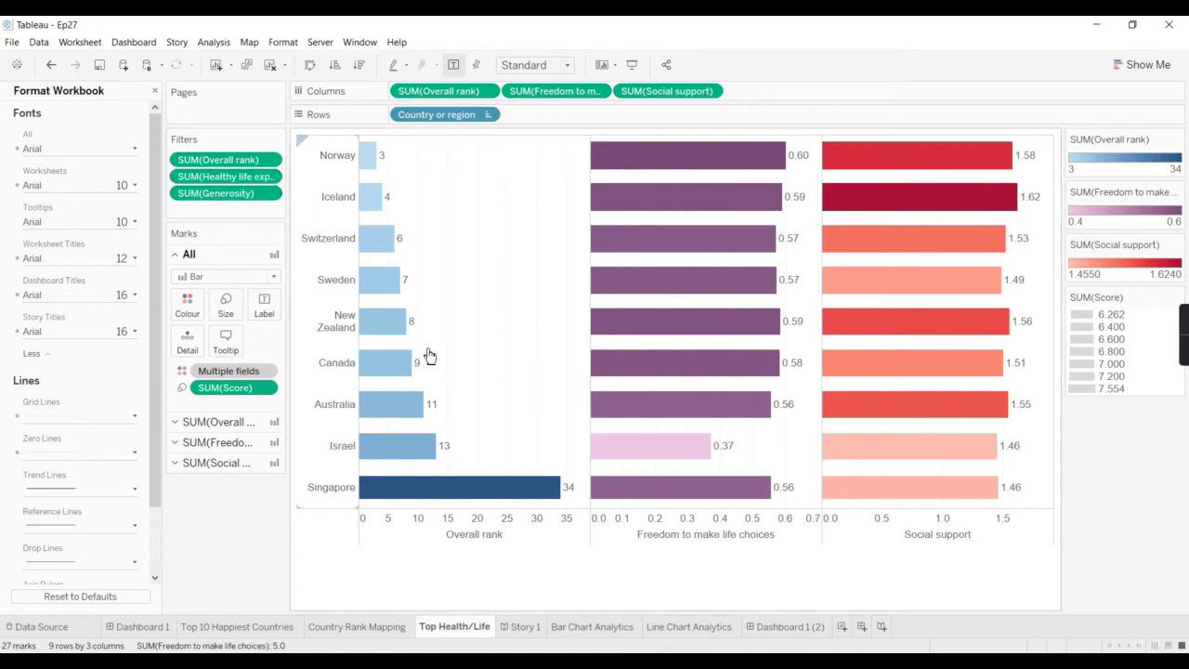
pyautogui.click(226, 422)
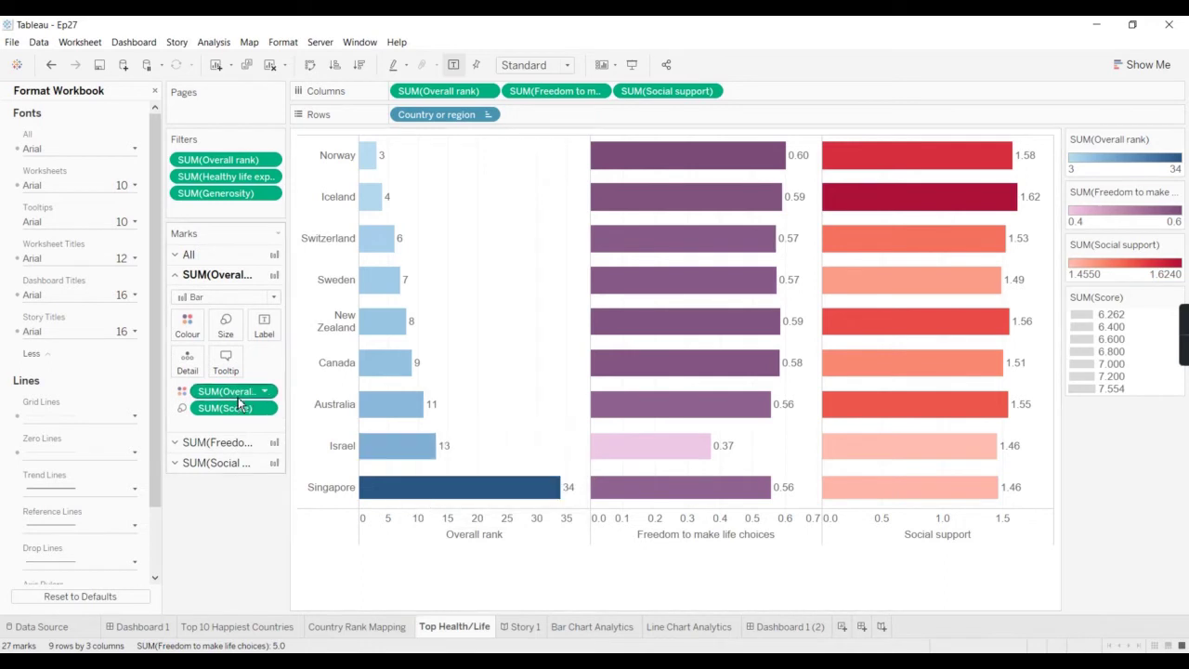
pyautogui.moveTo(288, 394); pyautogui.dragTo(376, 383)
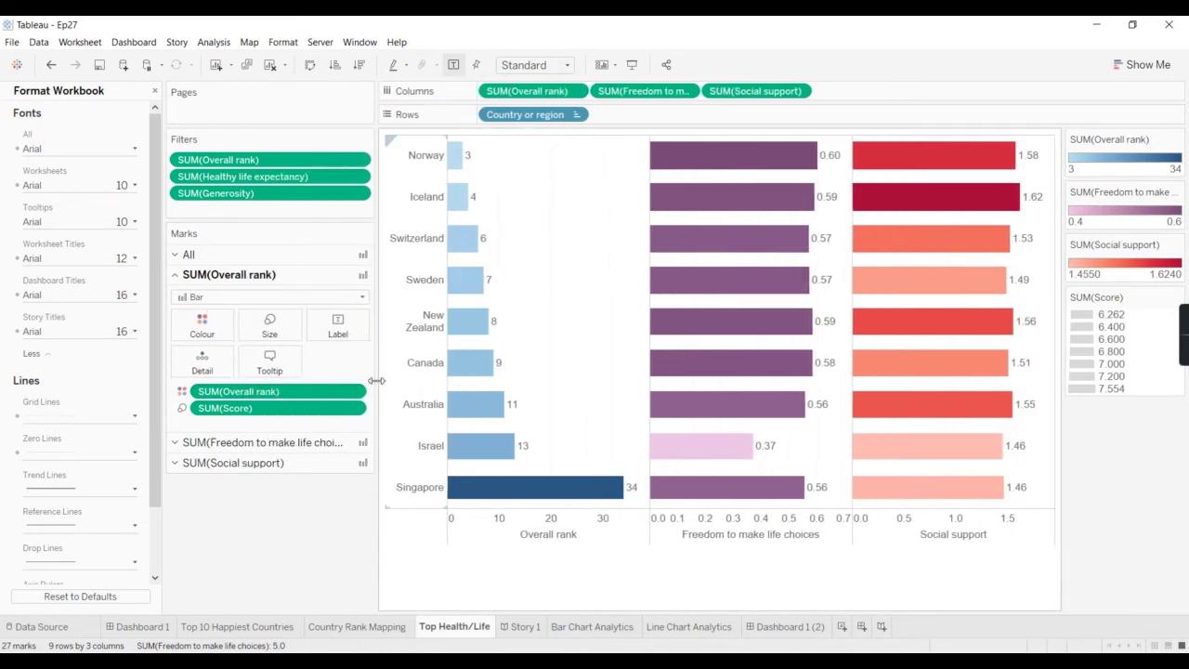
pyautogui.click(237, 445)
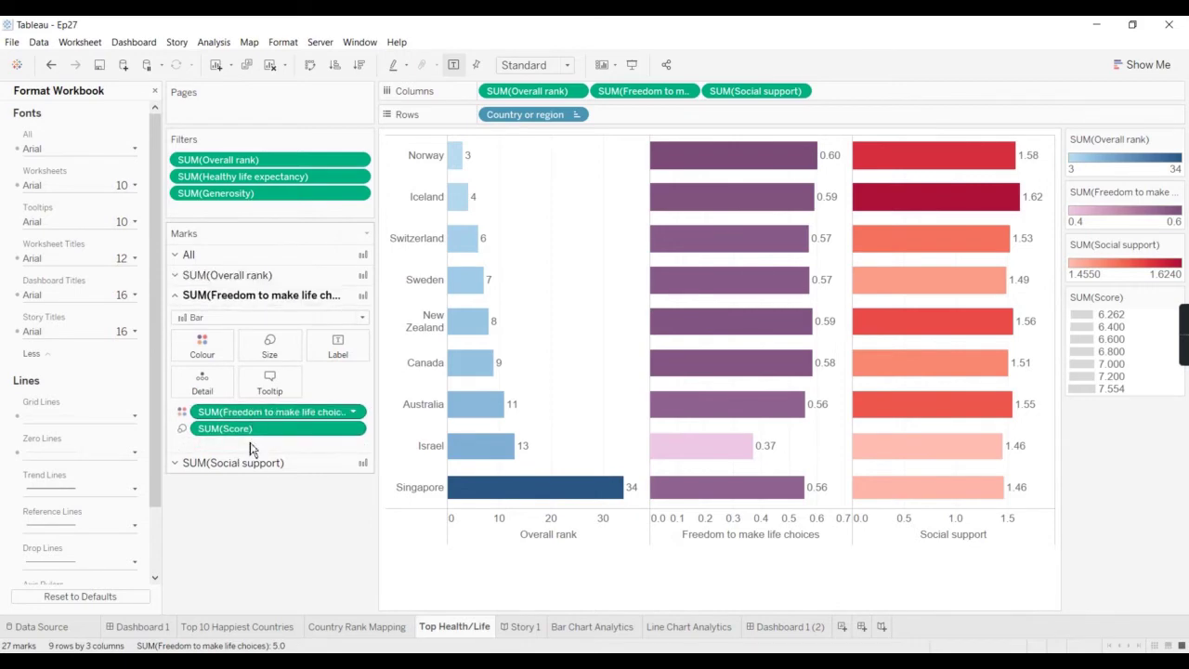
pyautogui.click(247, 462)
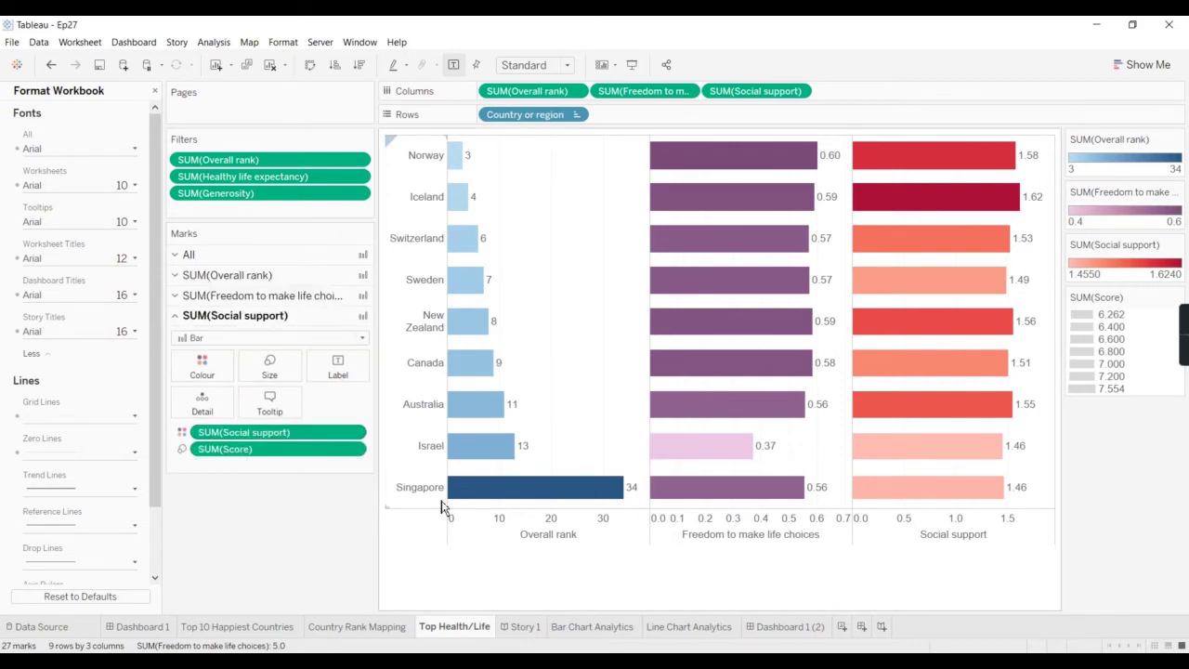
# Step: Return to the dashboard and reopen the Top Health/Life worksheet from its chart
pyautogui.click(761, 628)
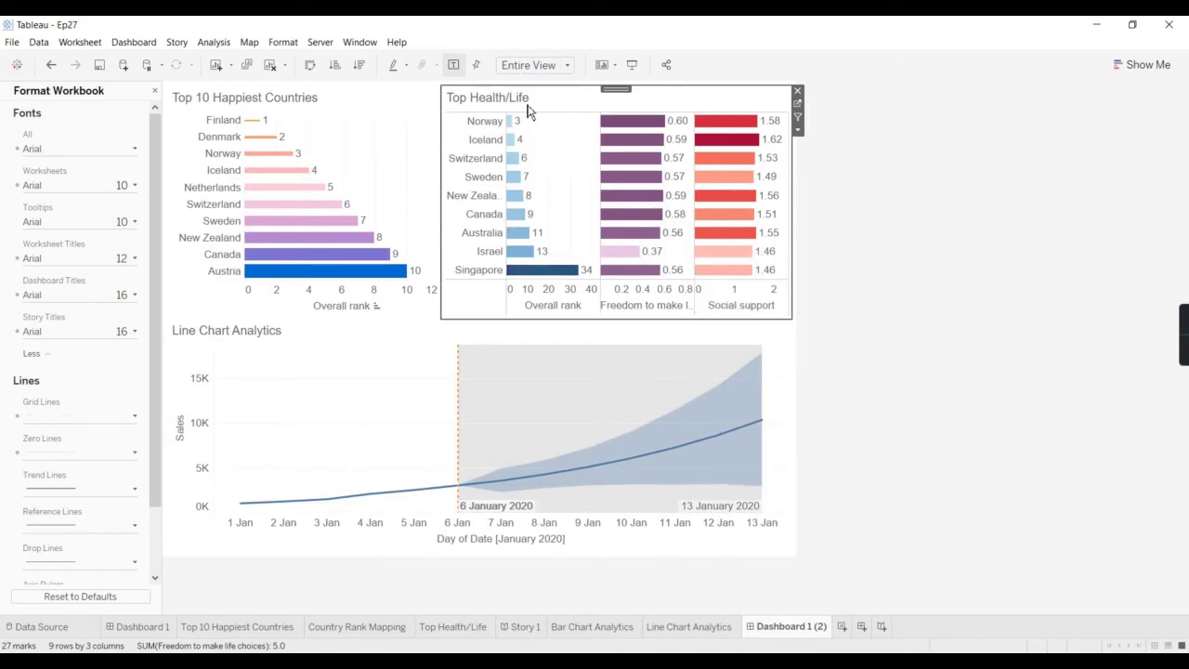
pyautogui.click(995, 374)
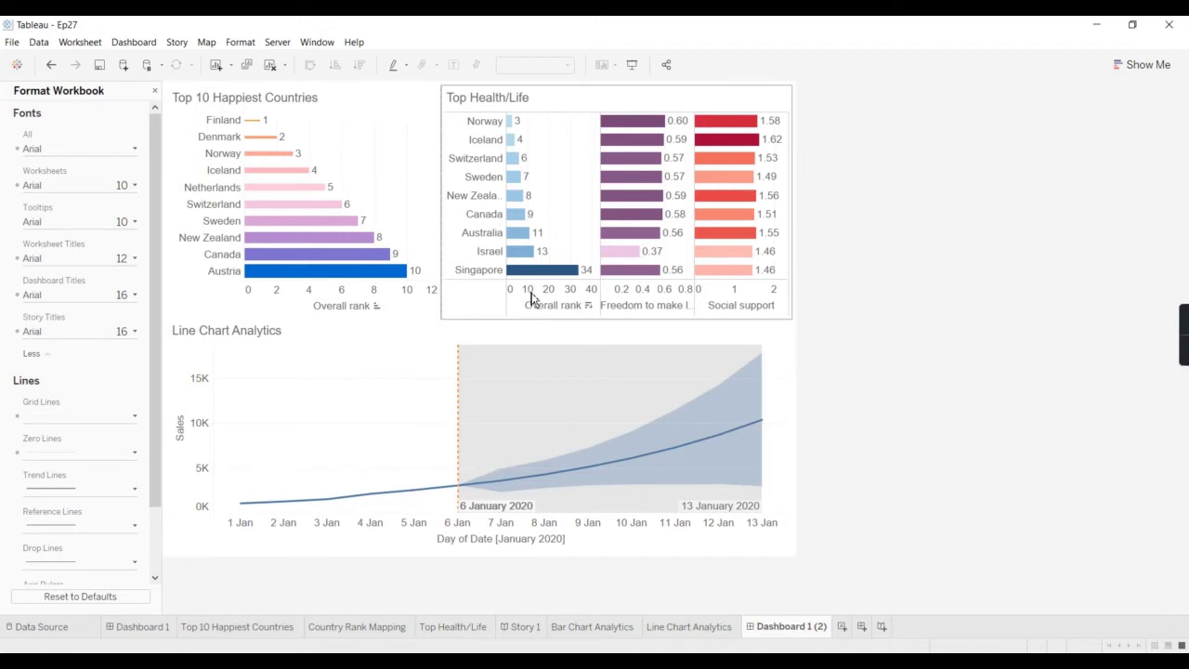
pyautogui.click(787, 108)
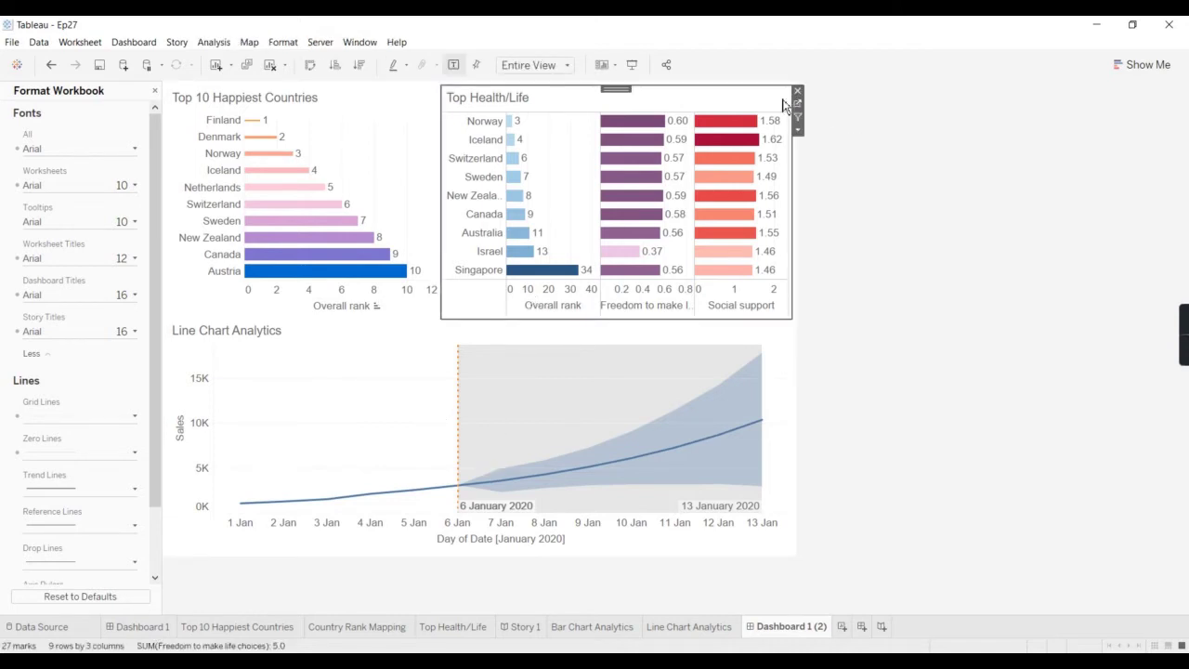
pyautogui.click(797, 130)
pyautogui.click(827, 149)
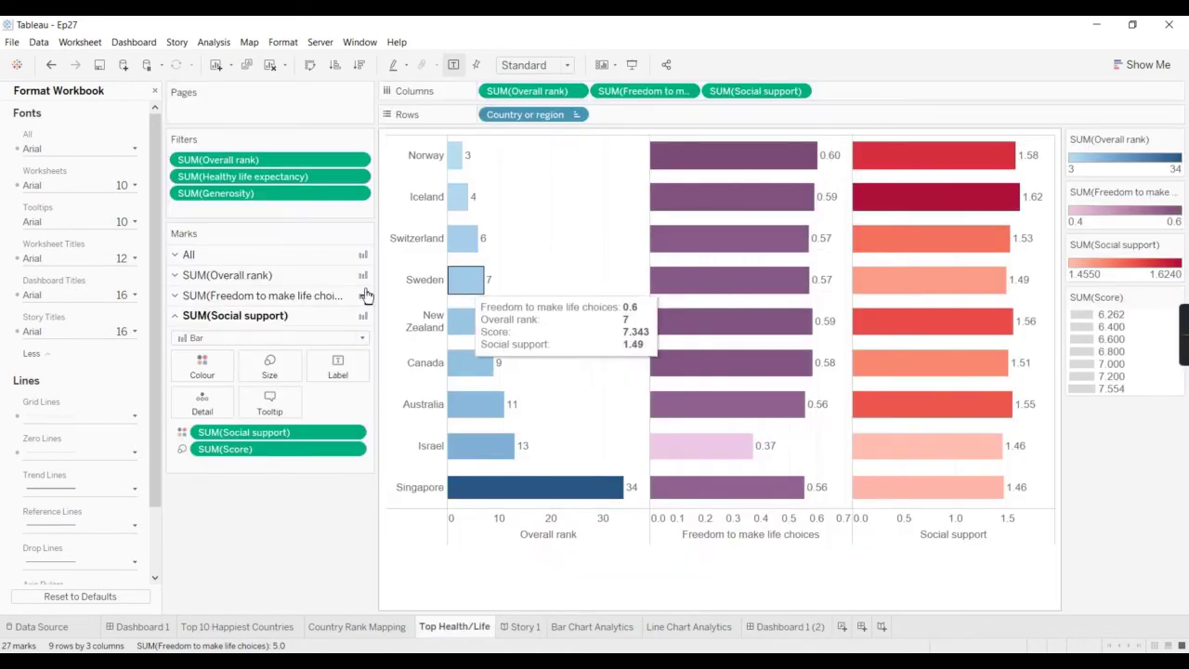
pyautogui.moveTo(466, 286)
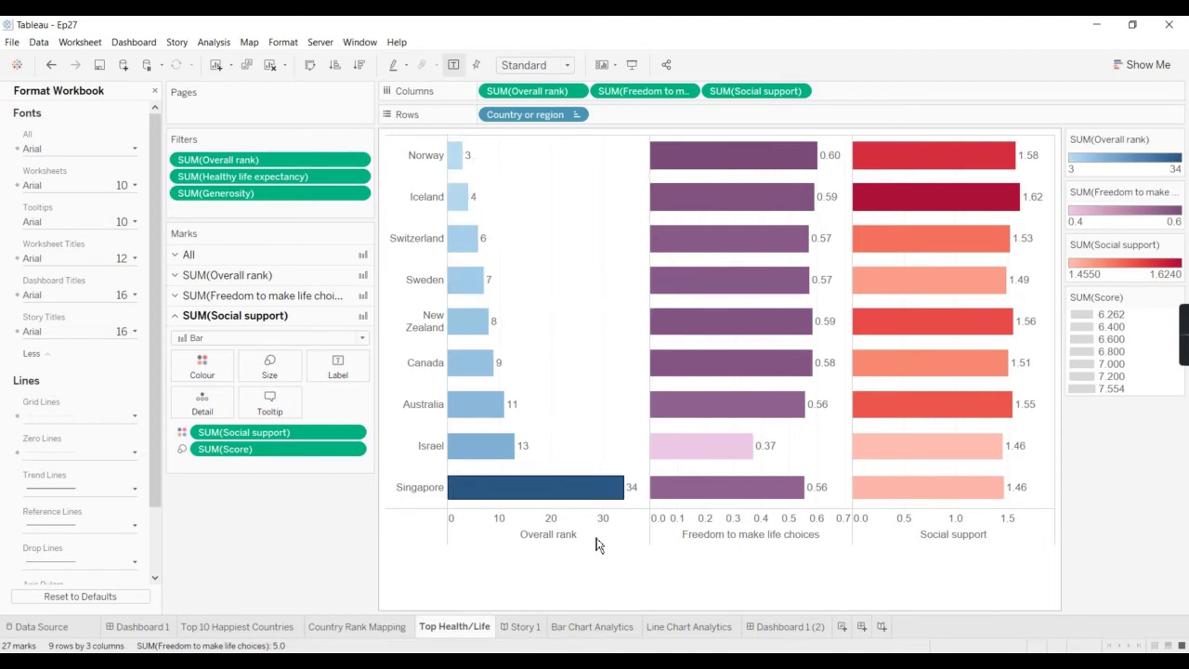
# Step: Set Major Tick Marks to None on the Overall rank axis
pyautogui.rightClick(531, 525)
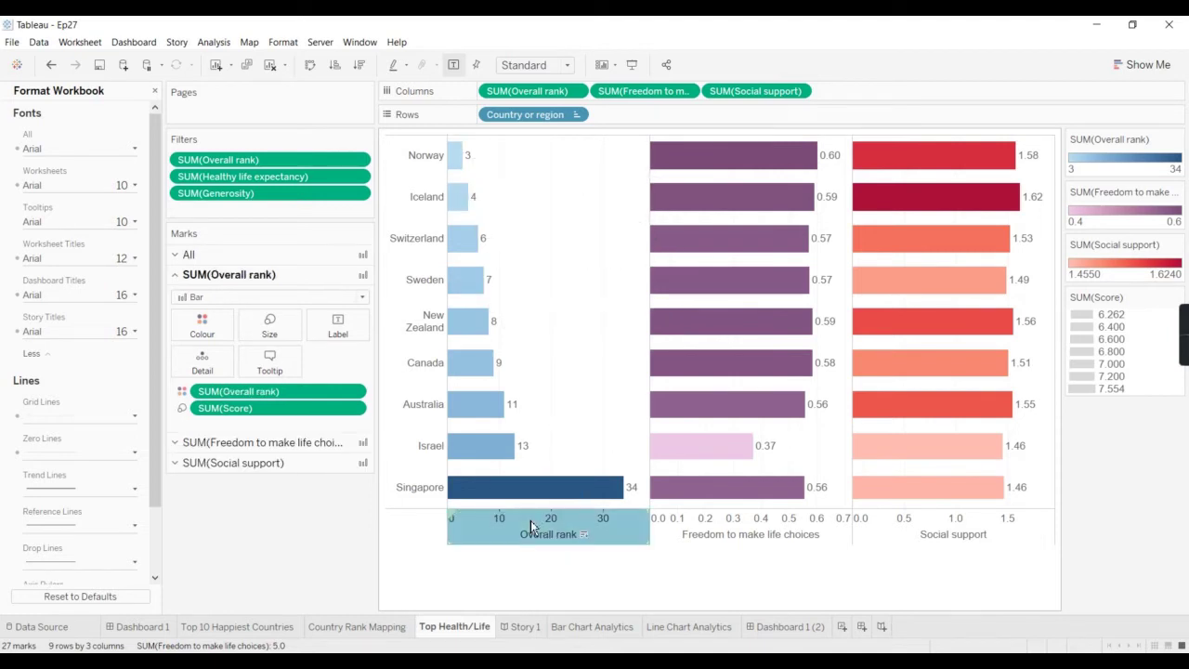
pyautogui.click(562, 533)
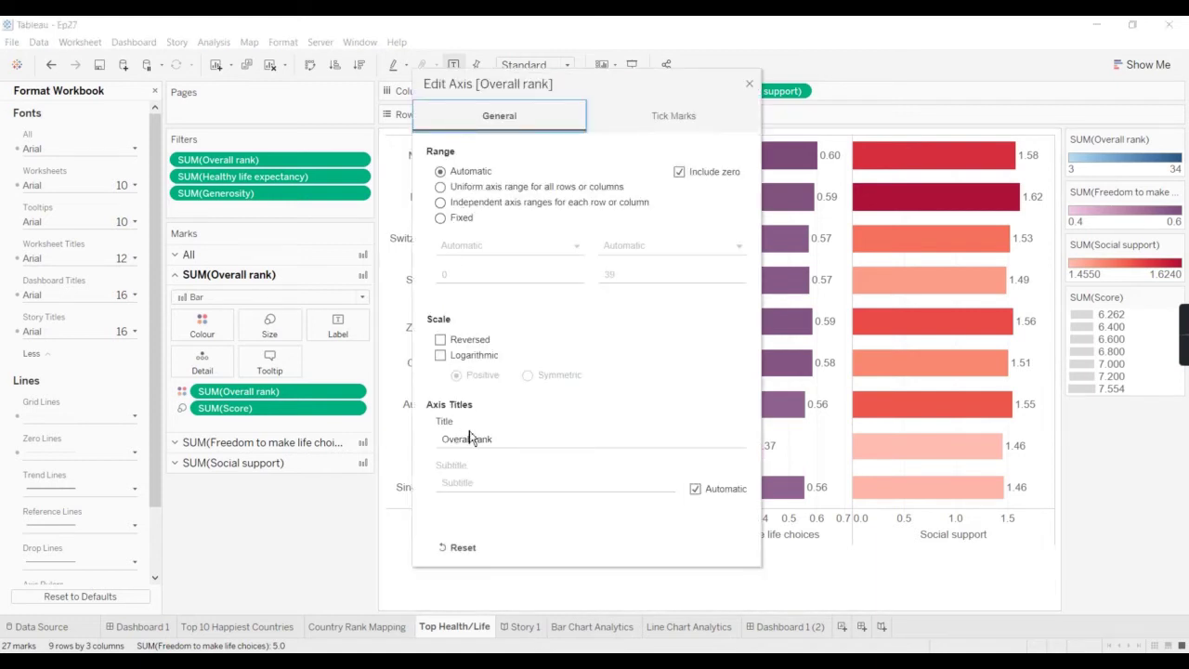
pyautogui.click(469, 438)
pyautogui.moveTo(512, 437); pyautogui.dragTo(409, 436)
pyautogui.click(571, 398)
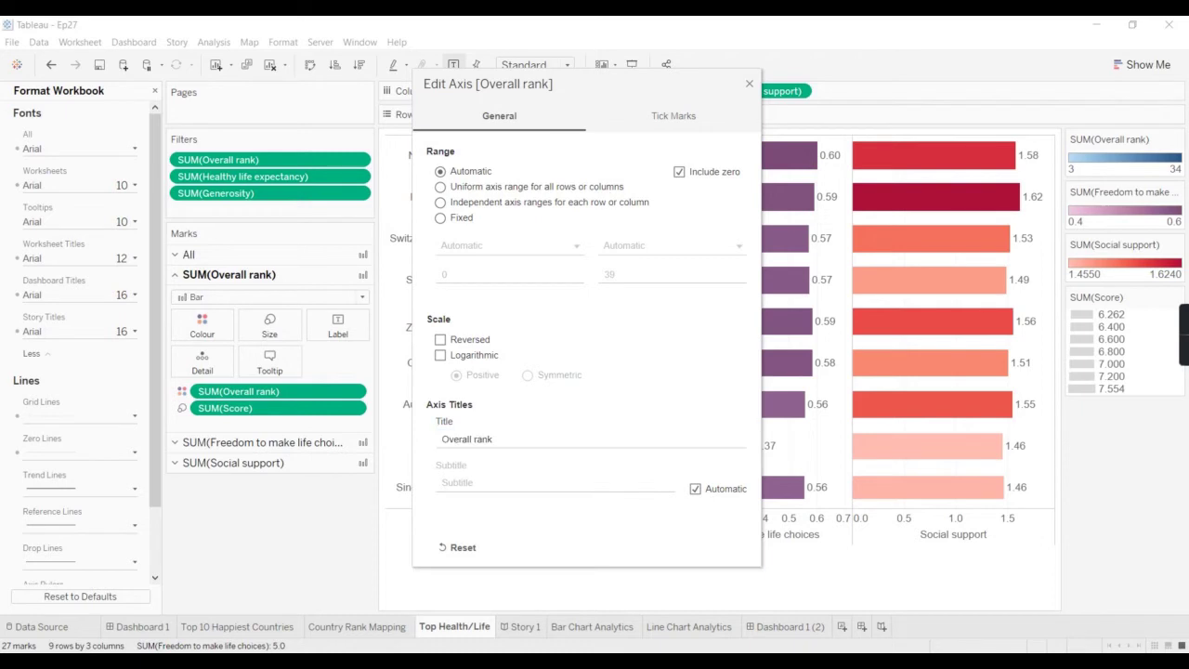
pyautogui.click(749, 85)
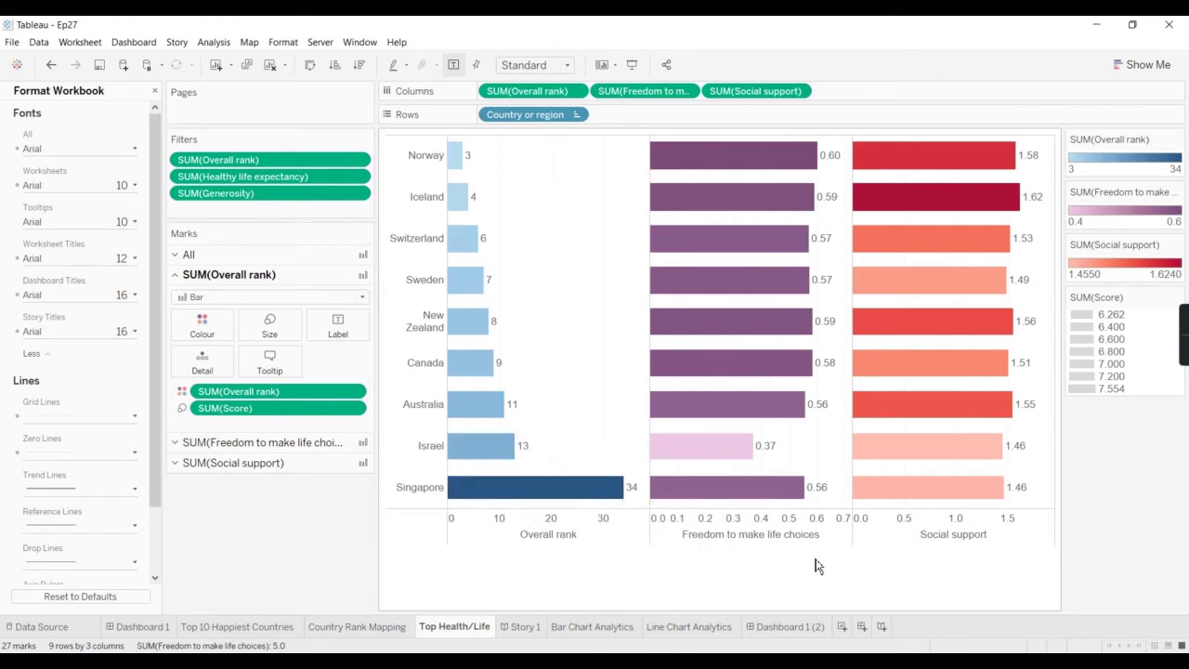
pyautogui.rightClick(476, 524)
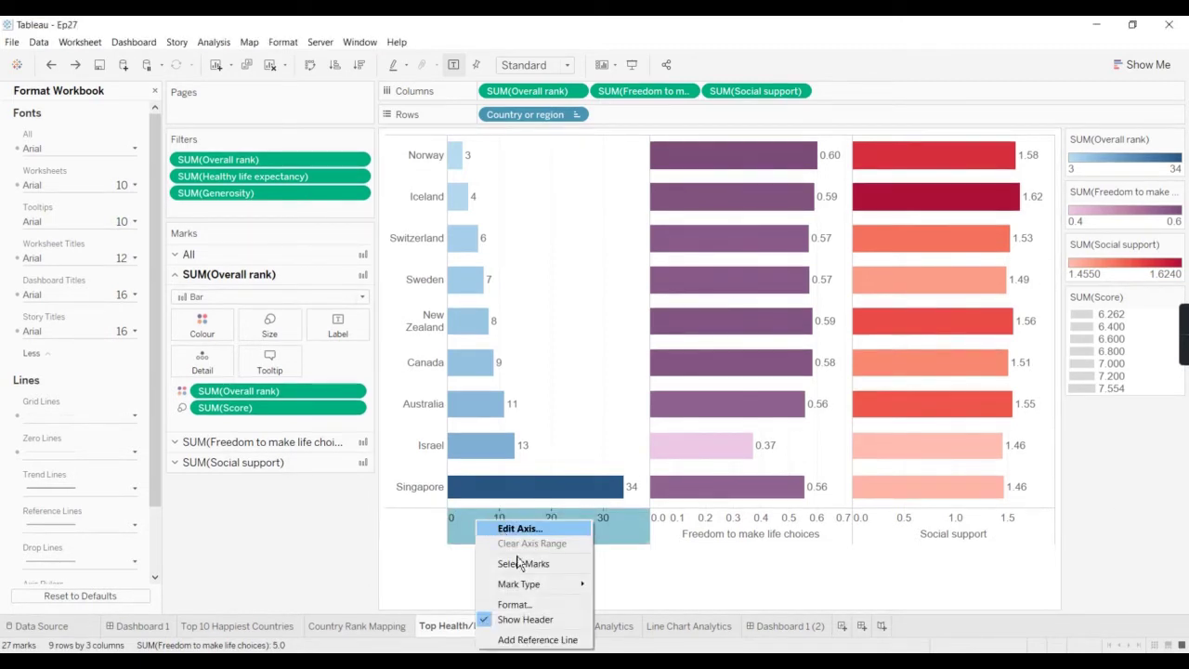
pyautogui.click(517, 528)
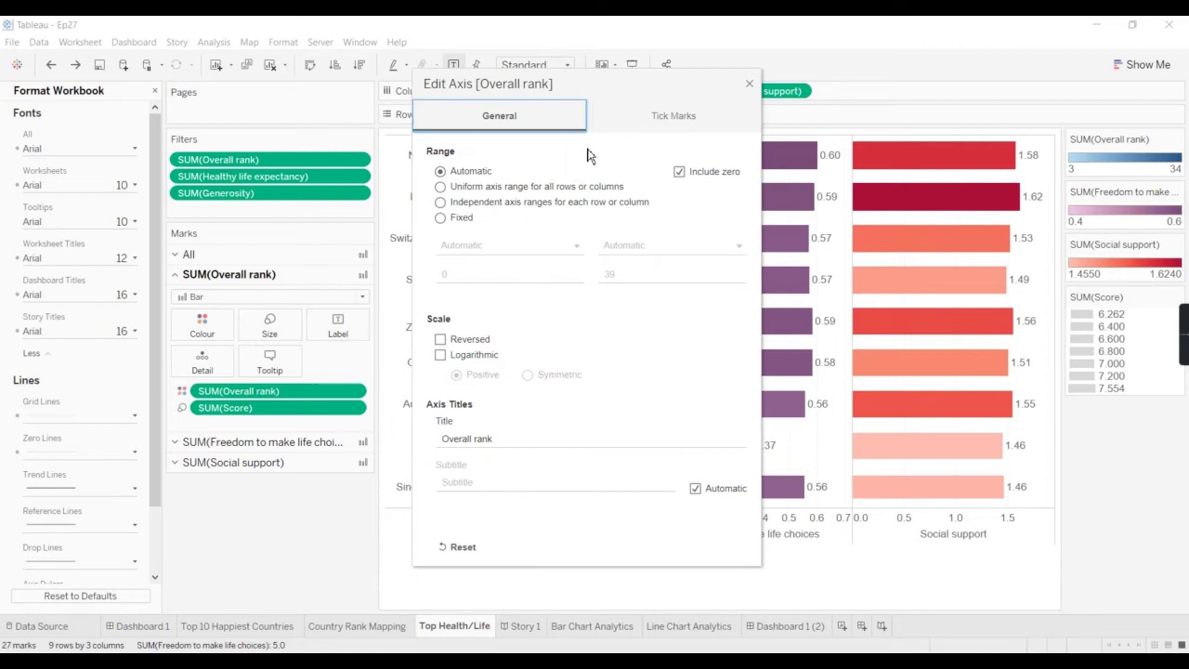
pyautogui.click(664, 115)
pyautogui.click(440, 201)
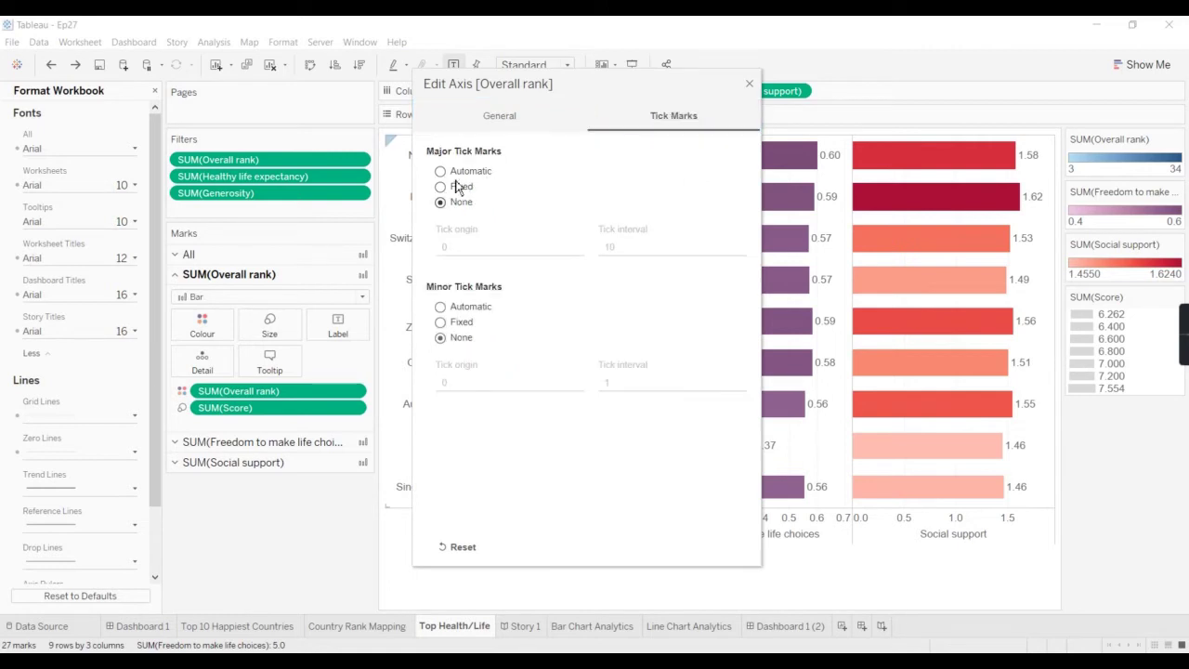
pyautogui.moveTo(582, 81); pyautogui.dragTo(278, 107)
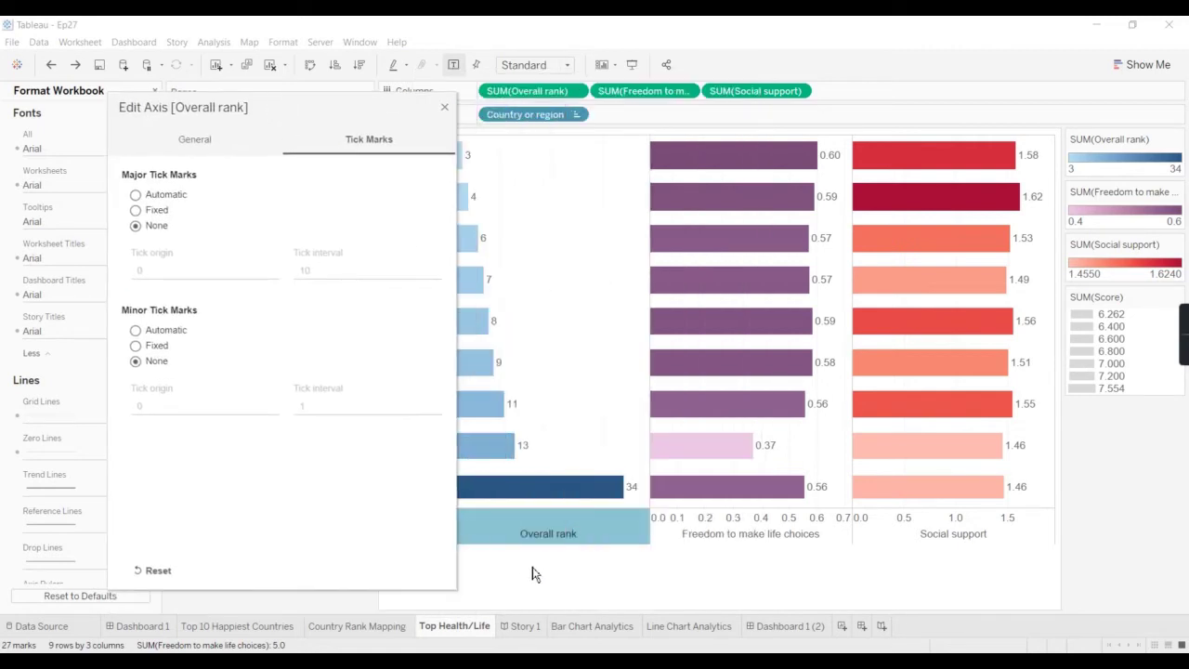
pyautogui.click(445, 107)
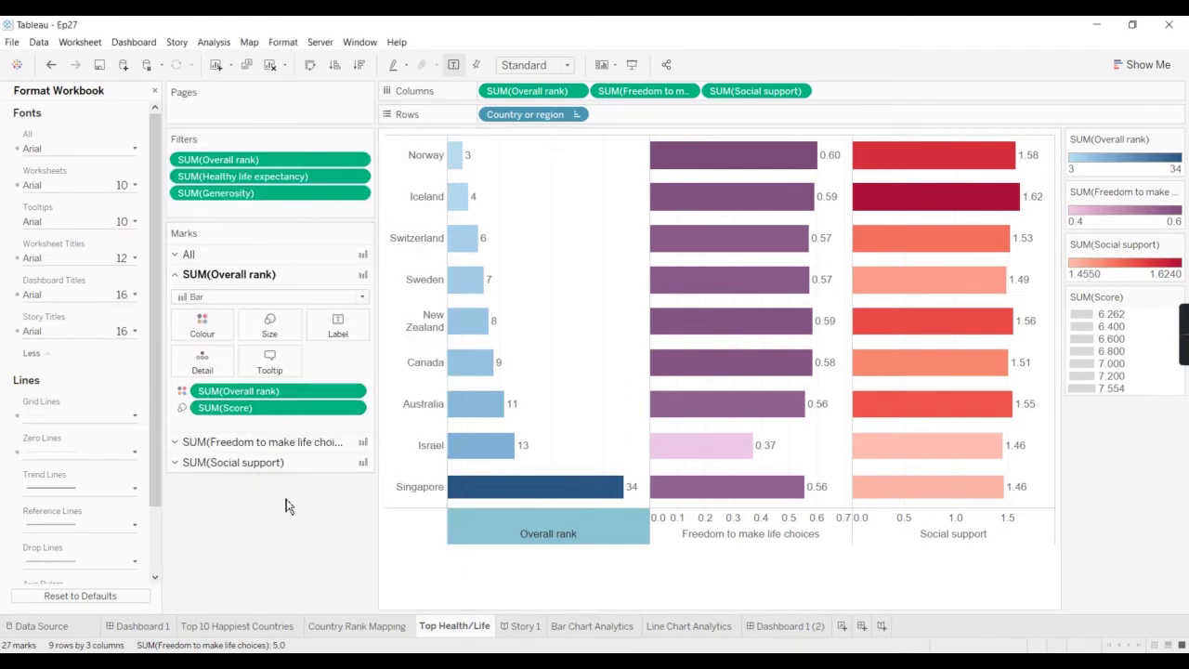
# Step: Set Major Tick Marks to None on the Freedom to make life choices and Social support axes
pyautogui.rightClick(731, 517)
pyautogui.click(772, 526)
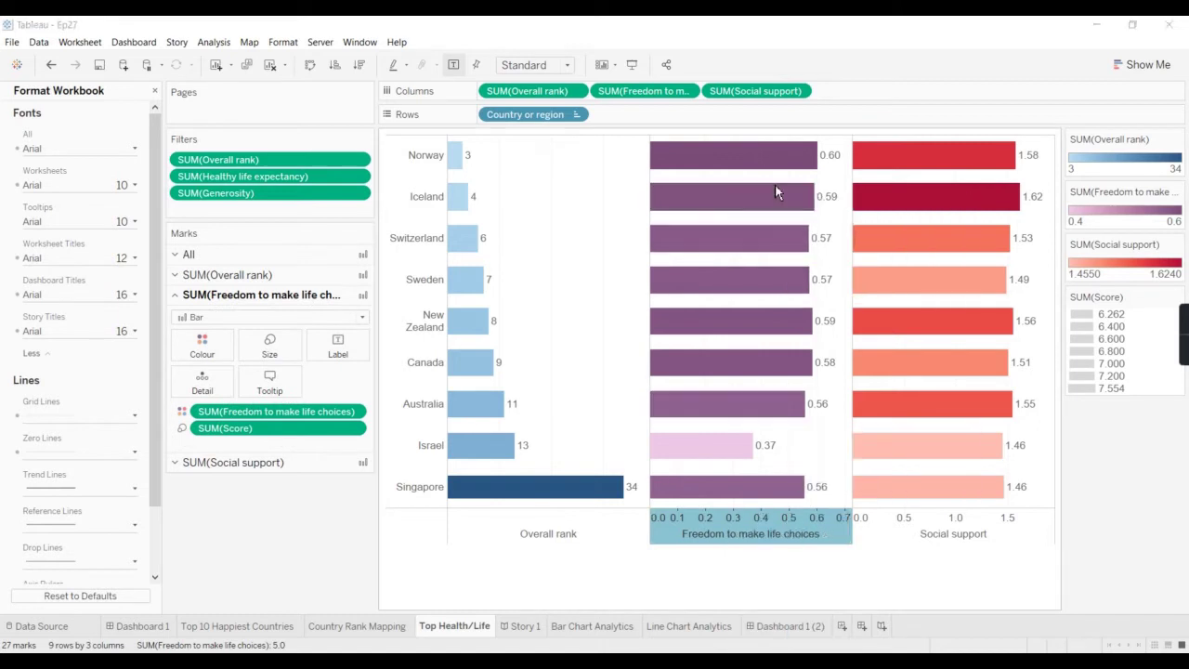
pyautogui.click(675, 118)
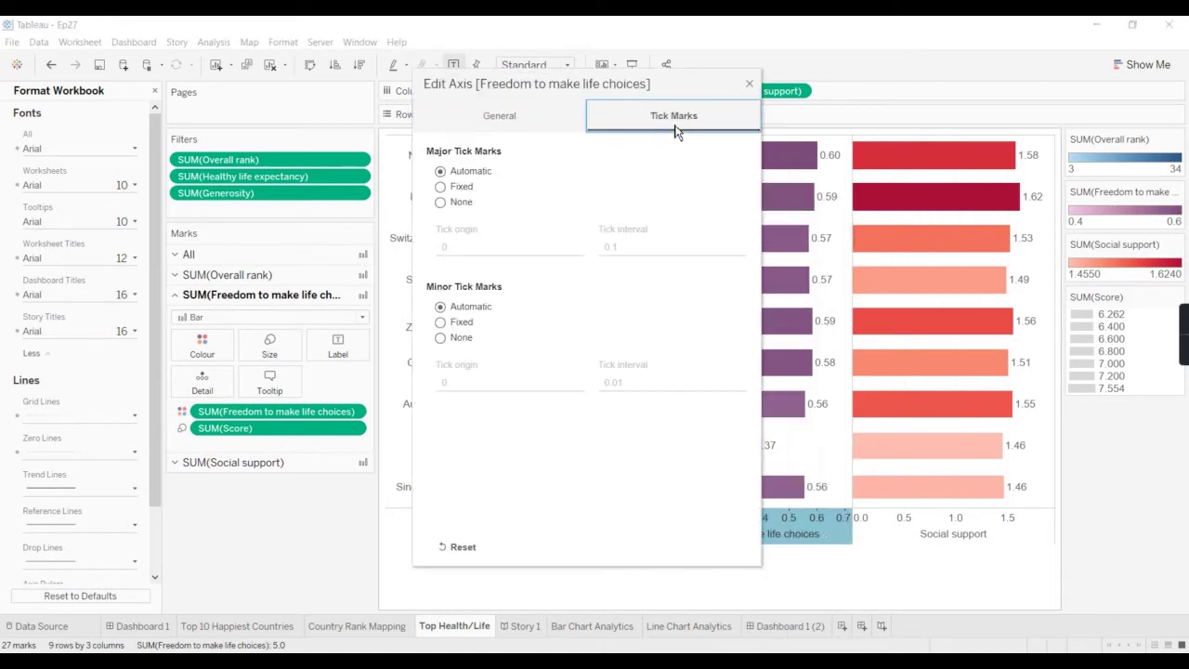
pyautogui.click(461, 203)
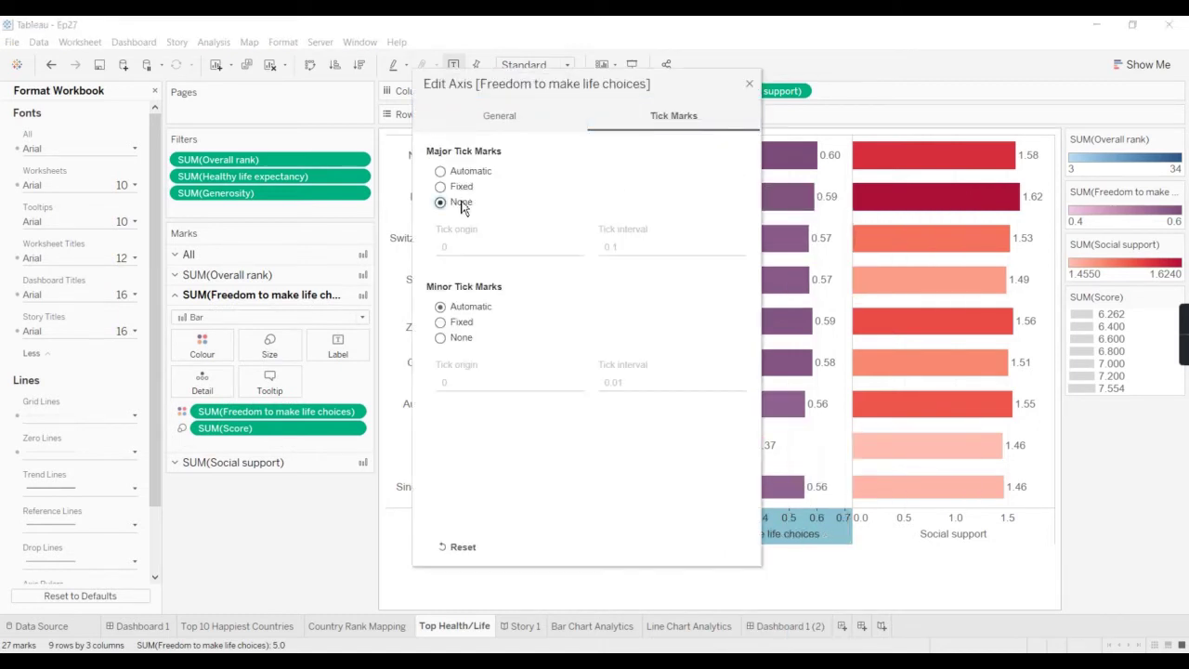
pyautogui.click(750, 84)
pyautogui.click(908, 520)
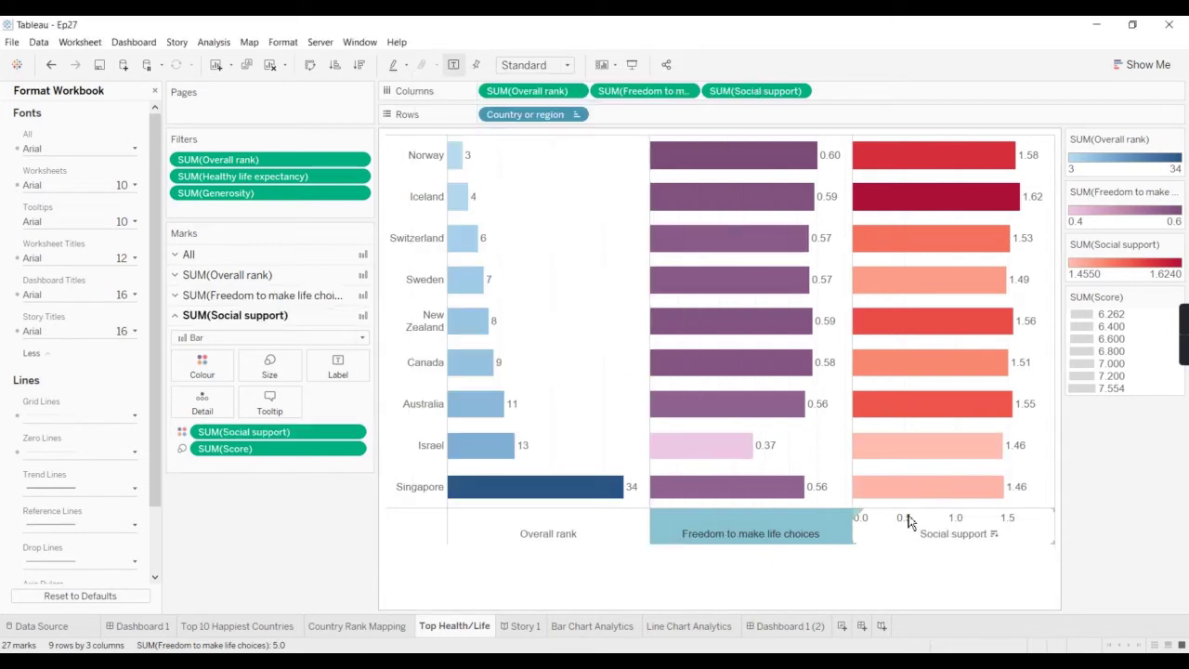
pyautogui.rightClick(909, 520)
pyautogui.click(926, 526)
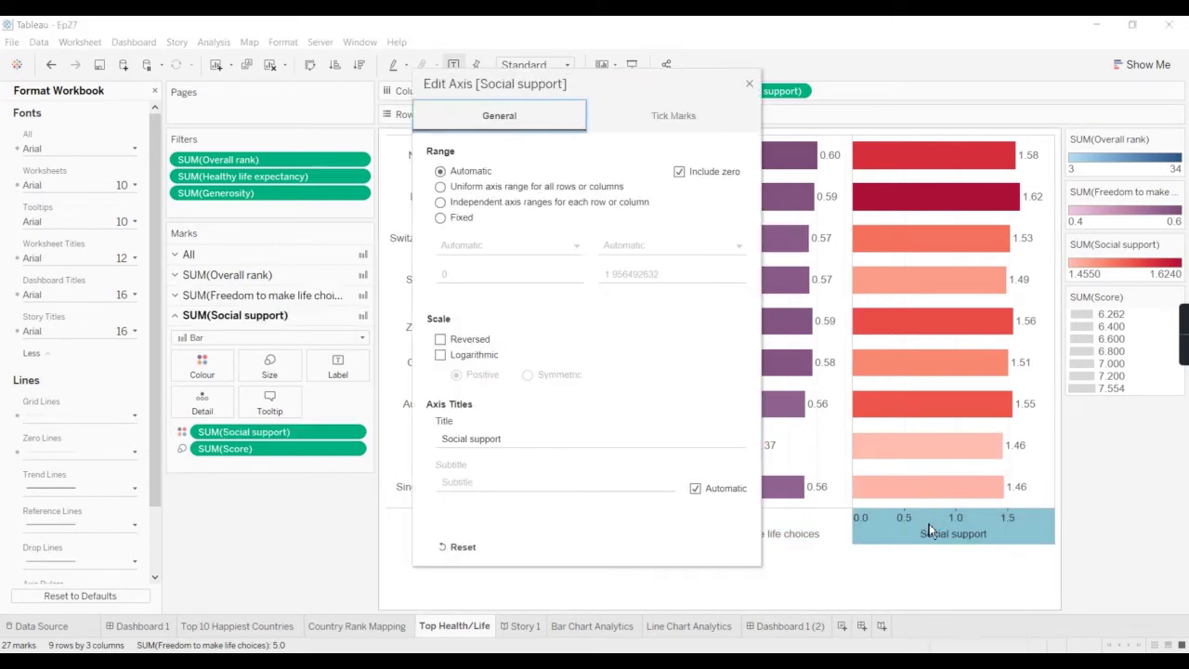
pyautogui.click(657, 119)
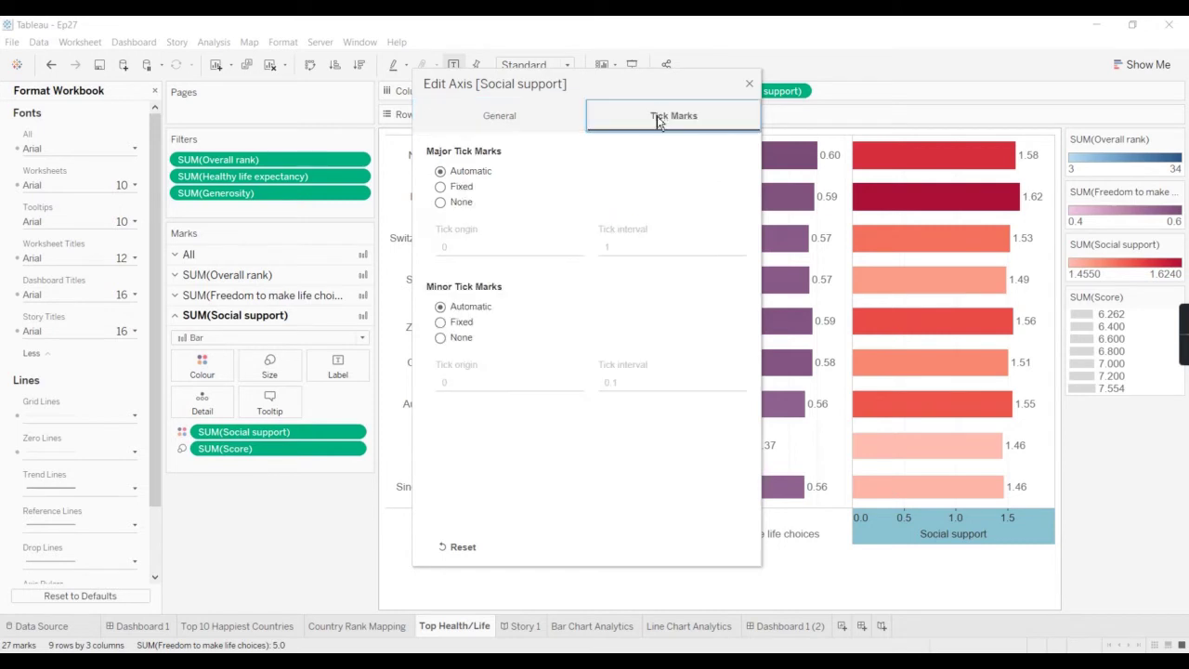
pyautogui.click(440, 202)
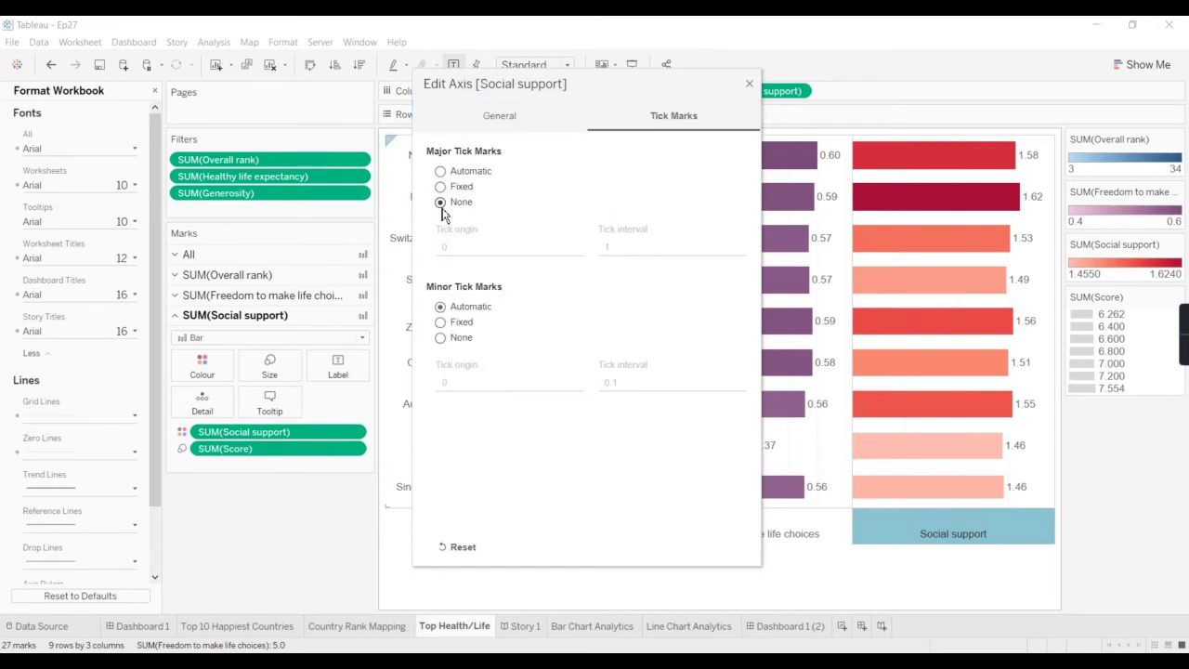
pyautogui.click(749, 83)
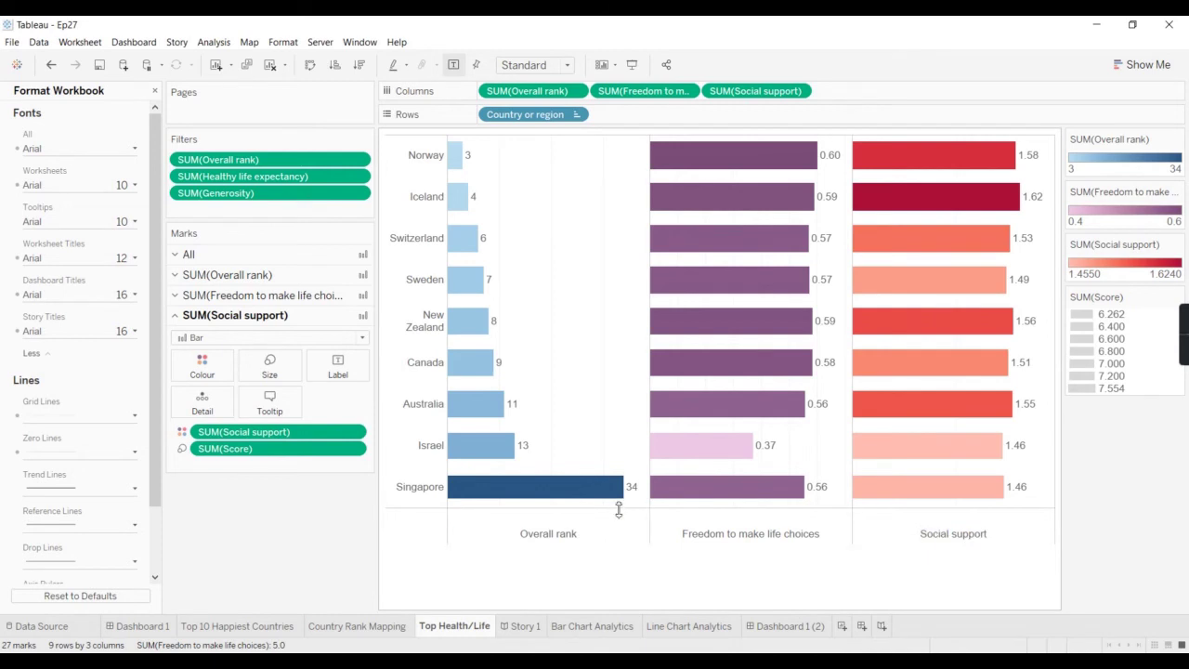
# Step: Remove the Score field and value colouring from the Overall rank marks
pyautogui.moveTo(616, 521); pyautogui.dragTo(620, 526)
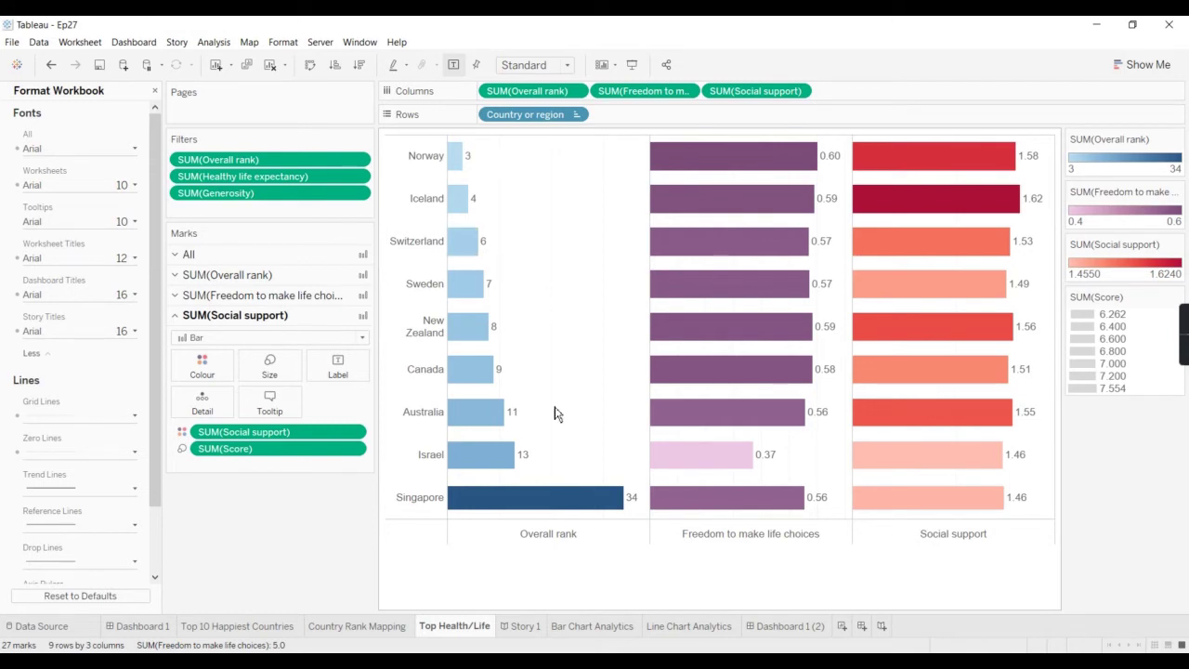
pyautogui.moveTo(635, 502)
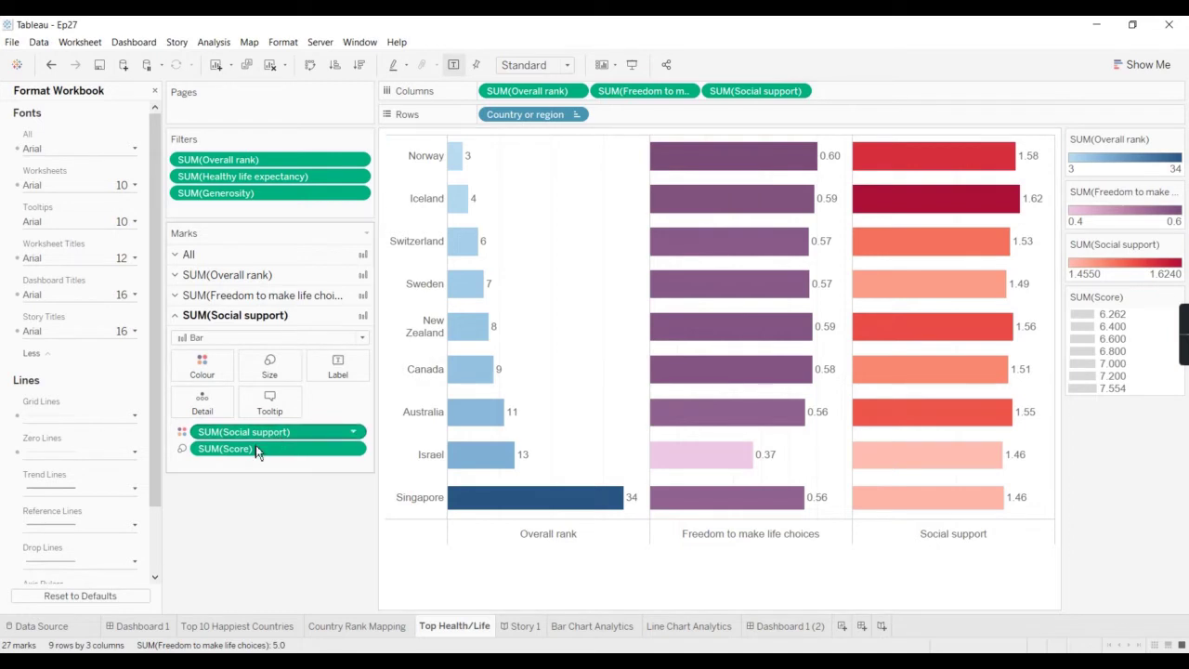
pyautogui.moveTo(243, 458); pyautogui.dragTo(245, 523)
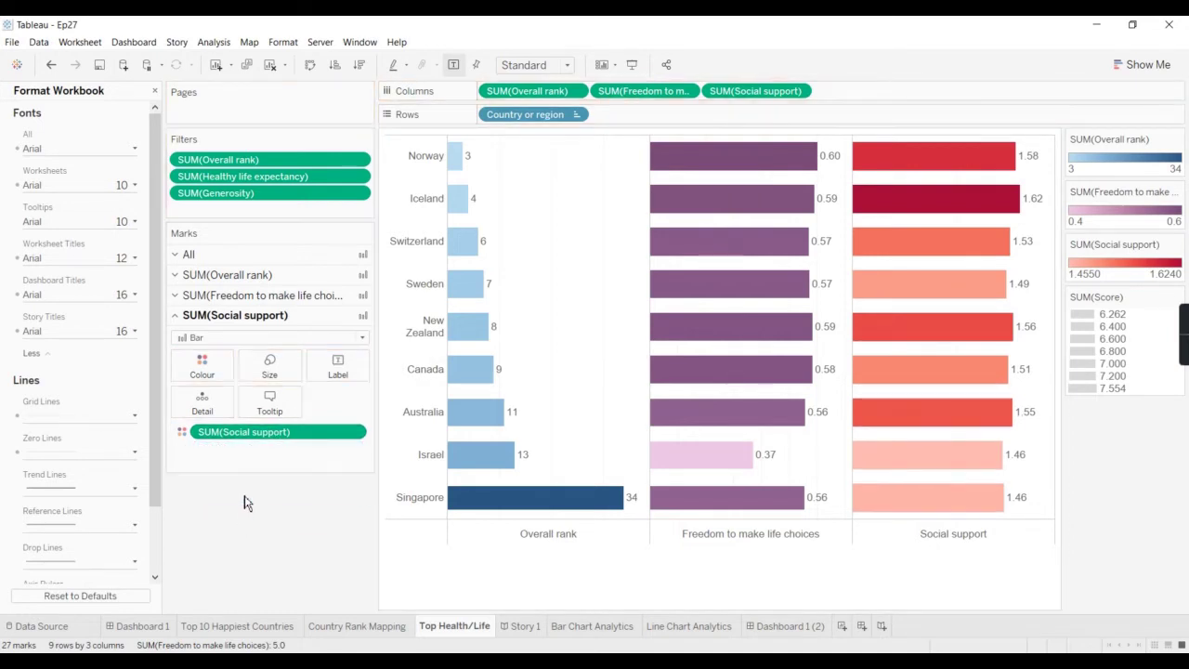
pyautogui.moveTo(261, 438); pyautogui.dragTo(258, 551)
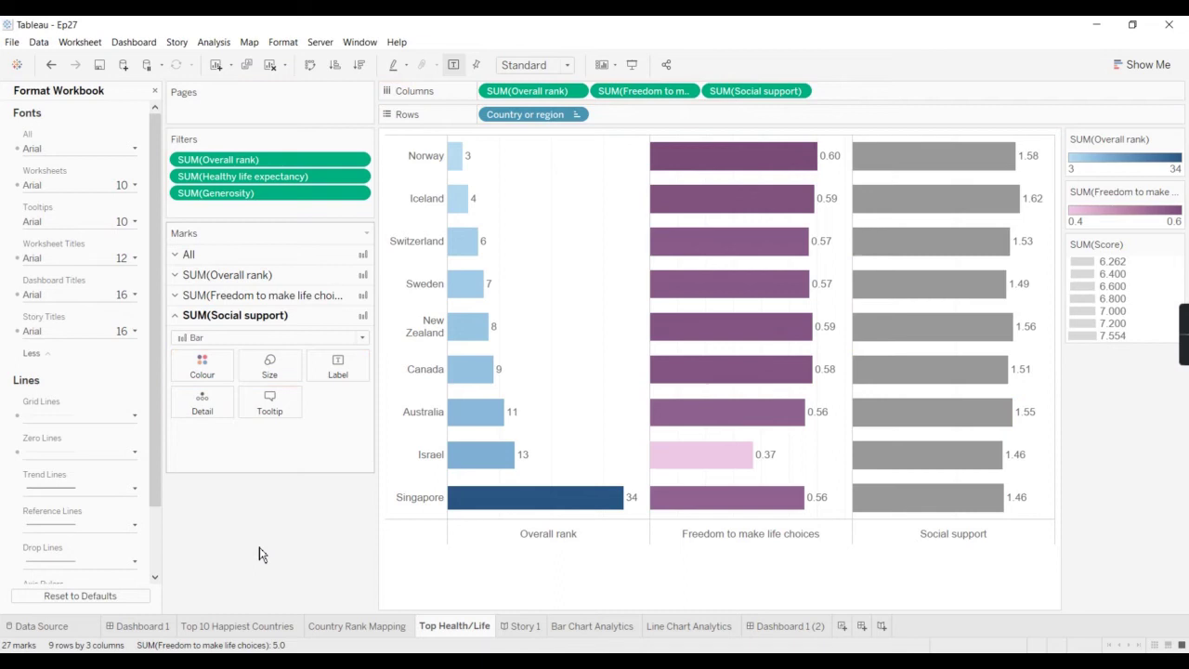
pyautogui.hotkey('ctrl', 'z')
pyautogui.hotkey('ctrl', 'z')
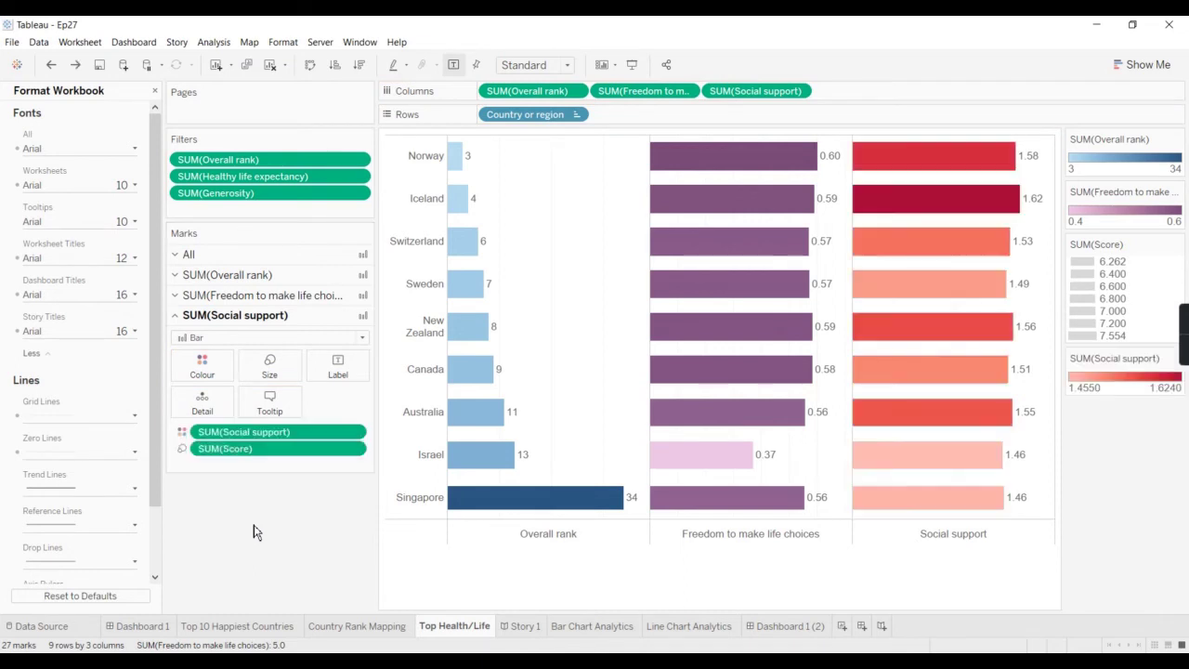
pyautogui.click(227, 275)
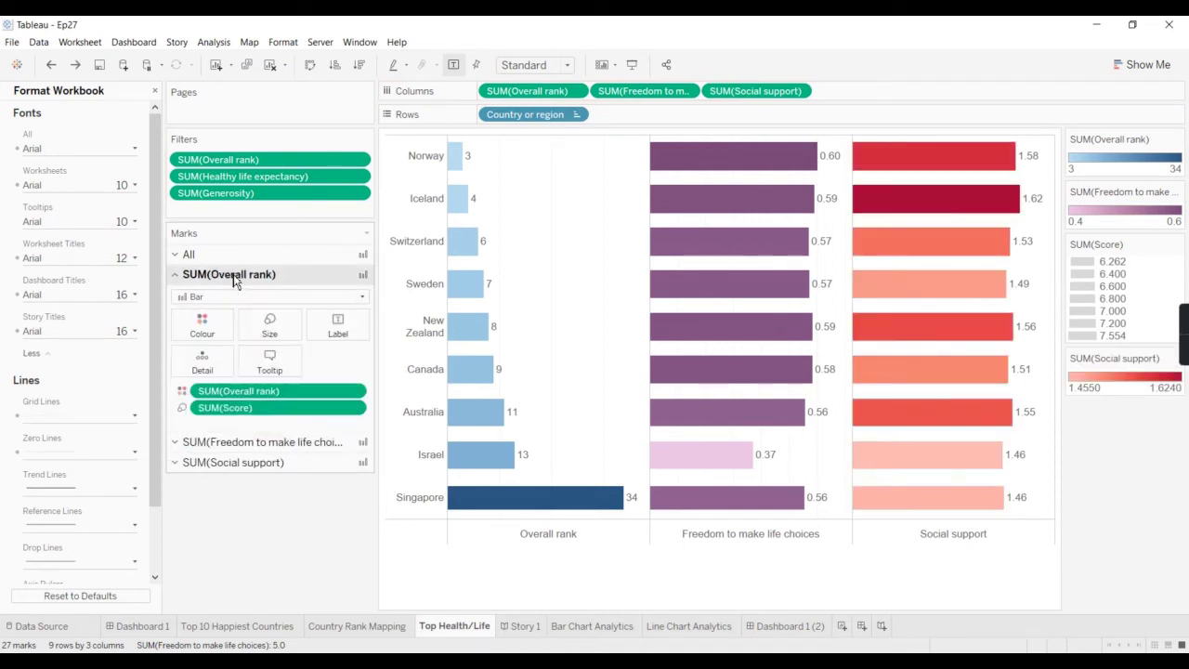
pyautogui.moveTo(233, 408); pyautogui.dragTo(250, 534)
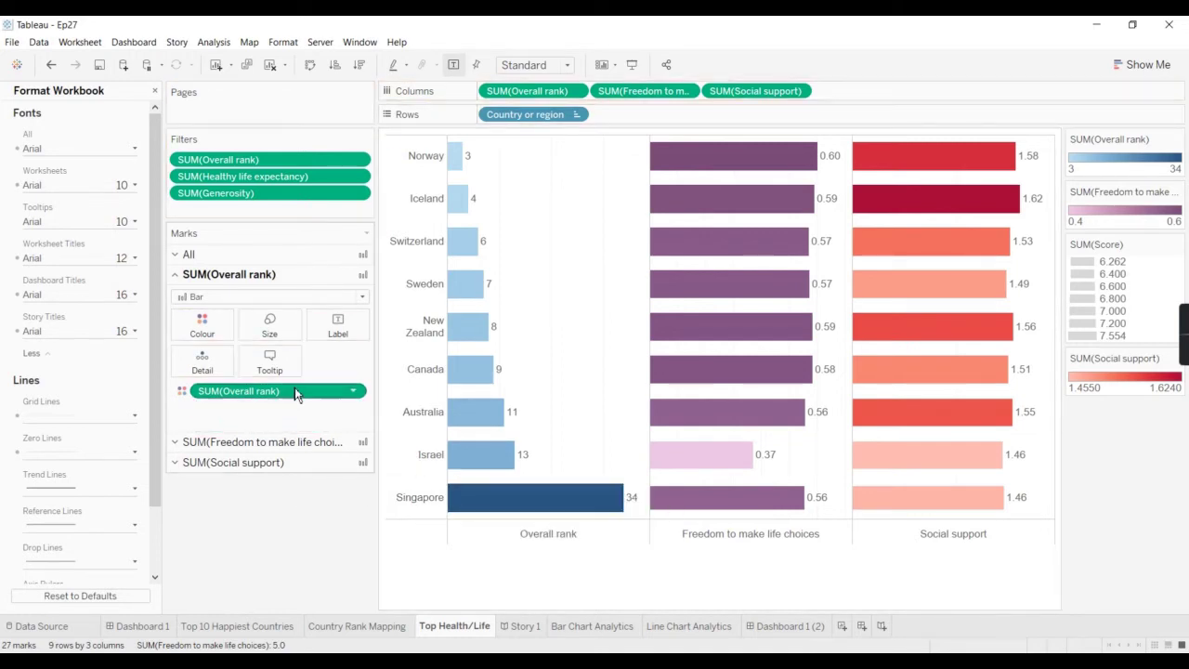
pyautogui.moveTo(295, 387); pyautogui.dragTo(287, 547)
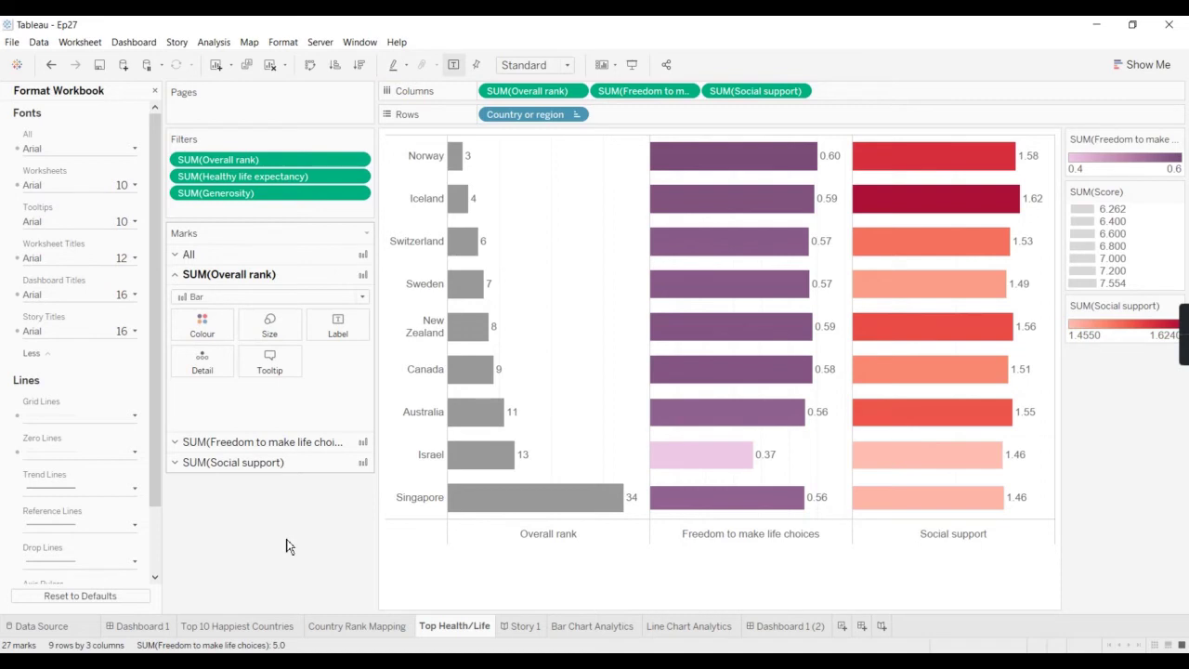
pyautogui.click(295, 444)
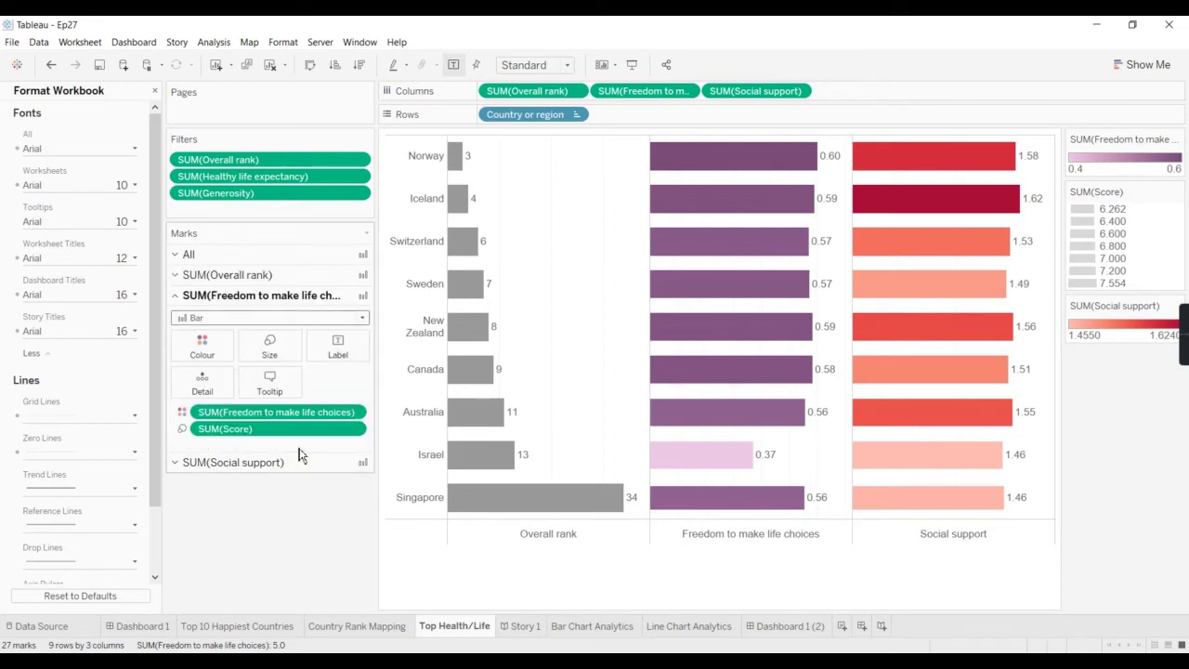
pyautogui.click(205, 276)
pyautogui.click(201, 325)
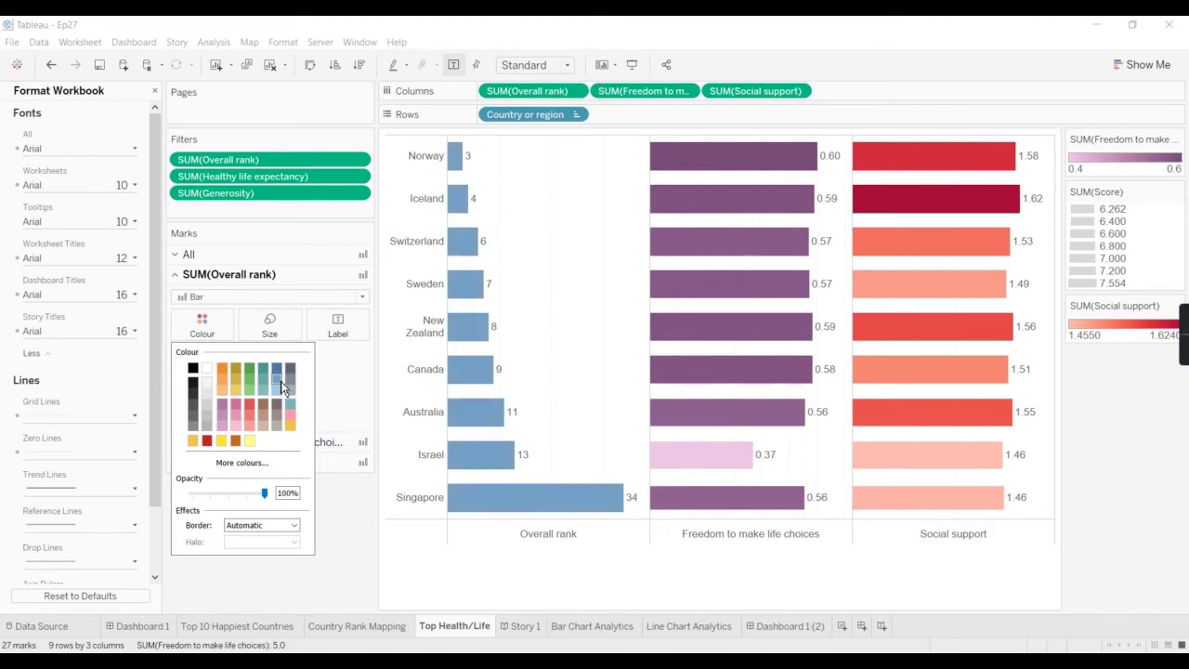
pyautogui.click(333, 569)
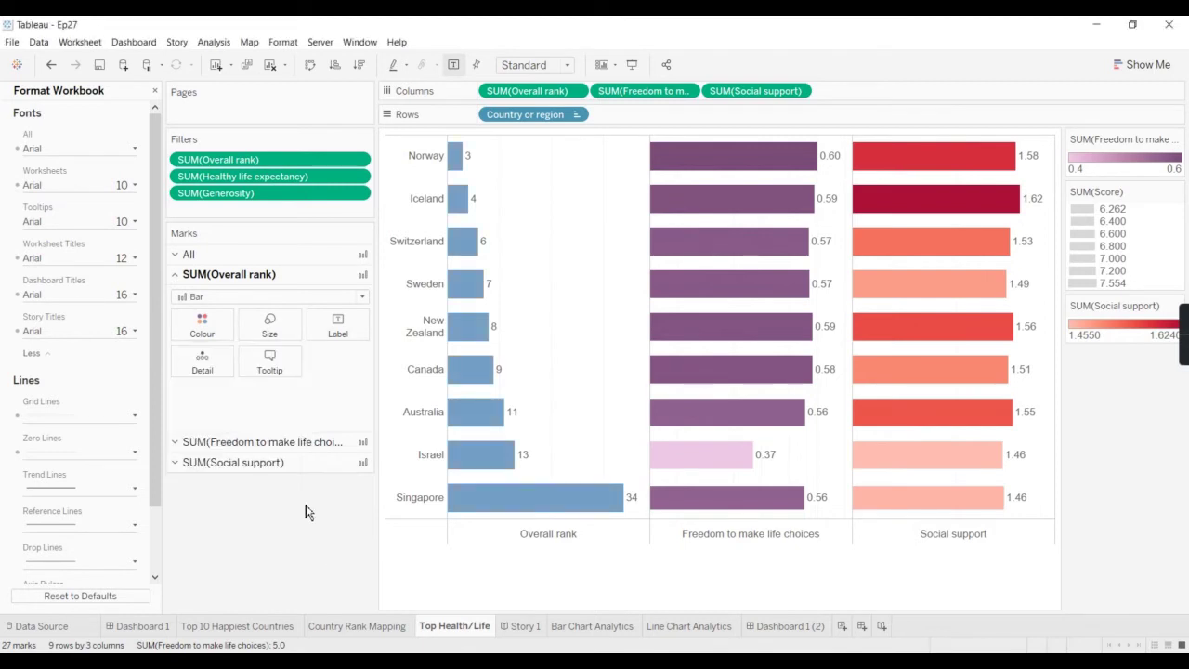
# Step: Remove Score and colouring from Freedom to make life choices and make its bars blue
pyautogui.click(279, 442)
pyautogui.moveTo(232, 428); pyautogui.dragTo(255, 557)
pyautogui.moveTo(284, 413); pyautogui.dragTo(276, 534)
pyautogui.click(290, 358)
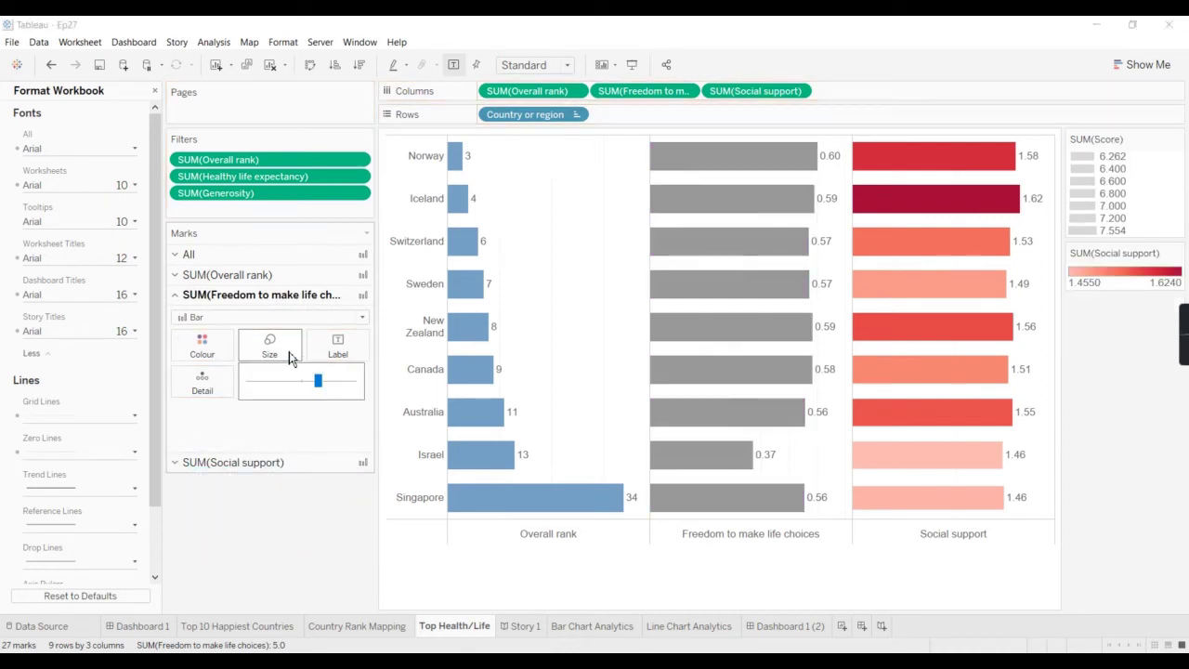
pyautogui.click(232, 349)
pyautogui.click(276, 388)
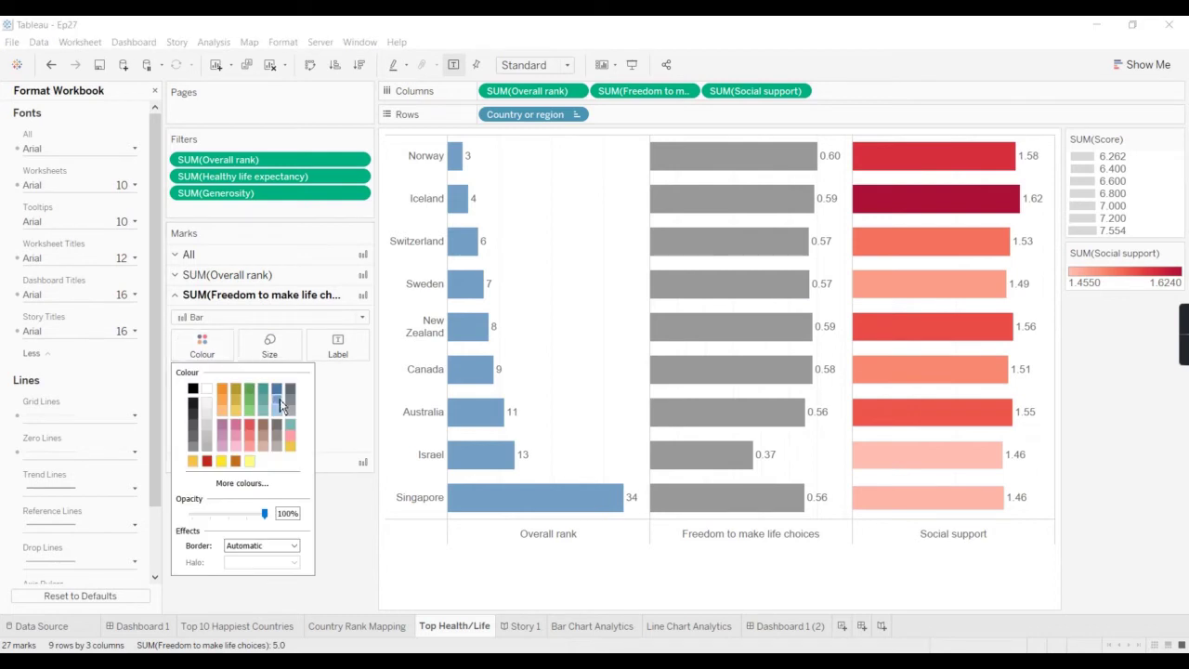
pyautogui.click(345, 537)
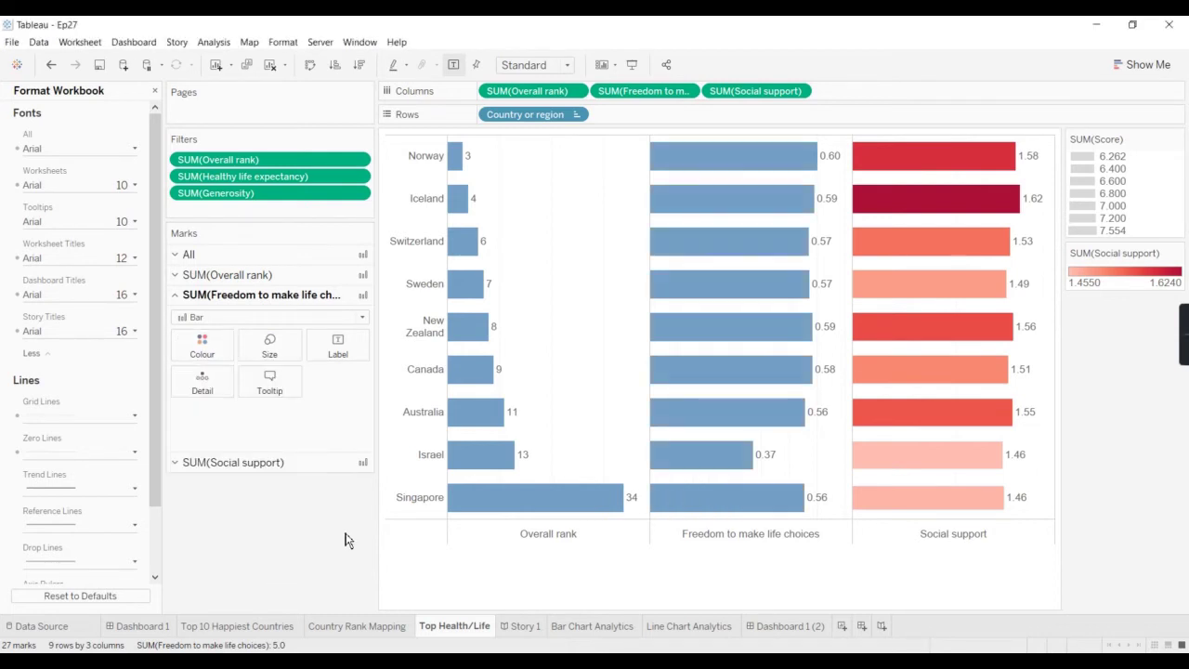
# Step: Strip Score and colouring from Social support, make it light blue, and return to Dashboard 1 (2)
pyautogui.click(266, 462)
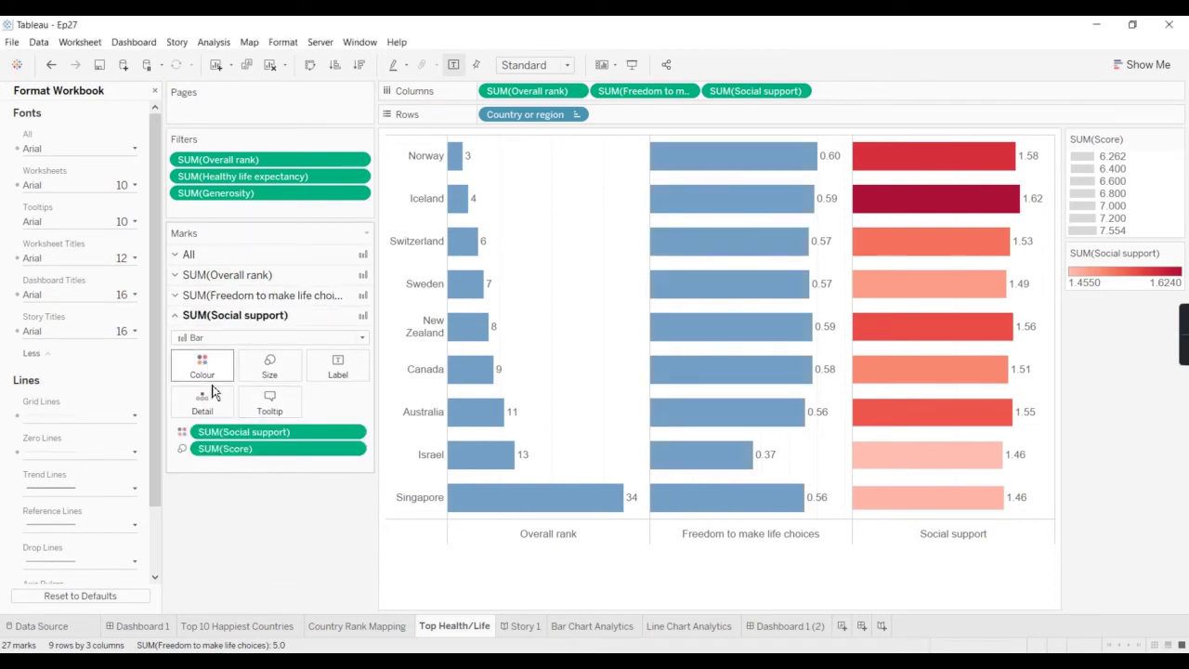
pyautogui.moveTo(246, 431); pyautogui.dragTo(251, 496)
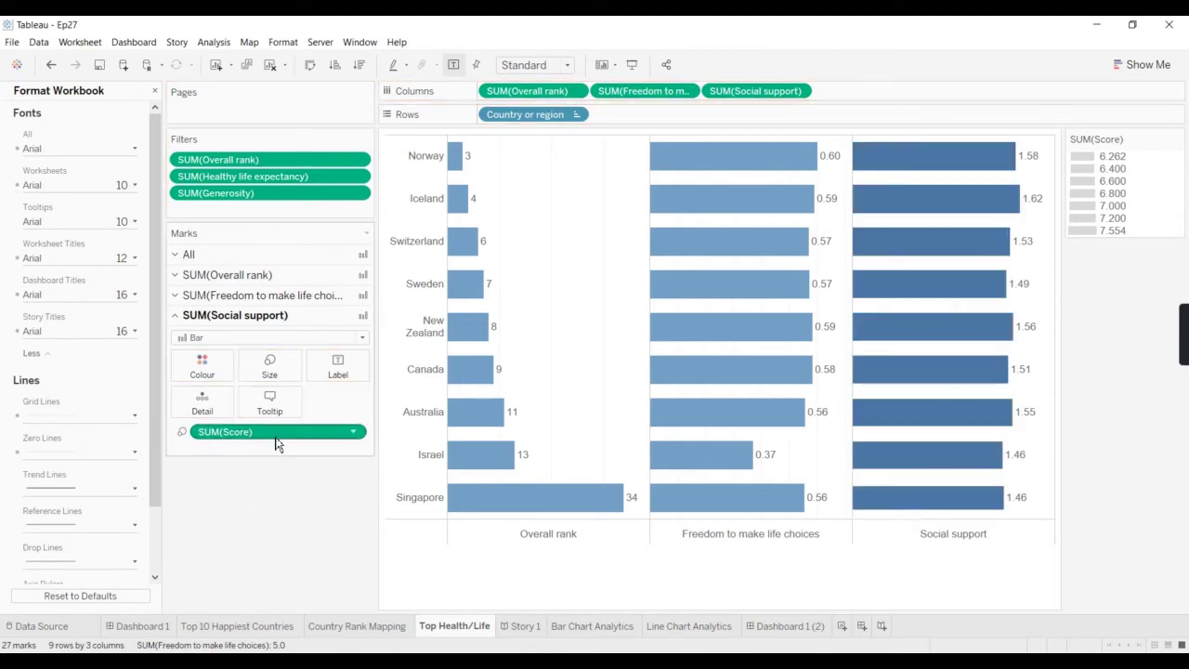
pyautogui.moveTo(277, 444); pyautogui.dragTo(266, 495)
pyautogui.click(202, 369)
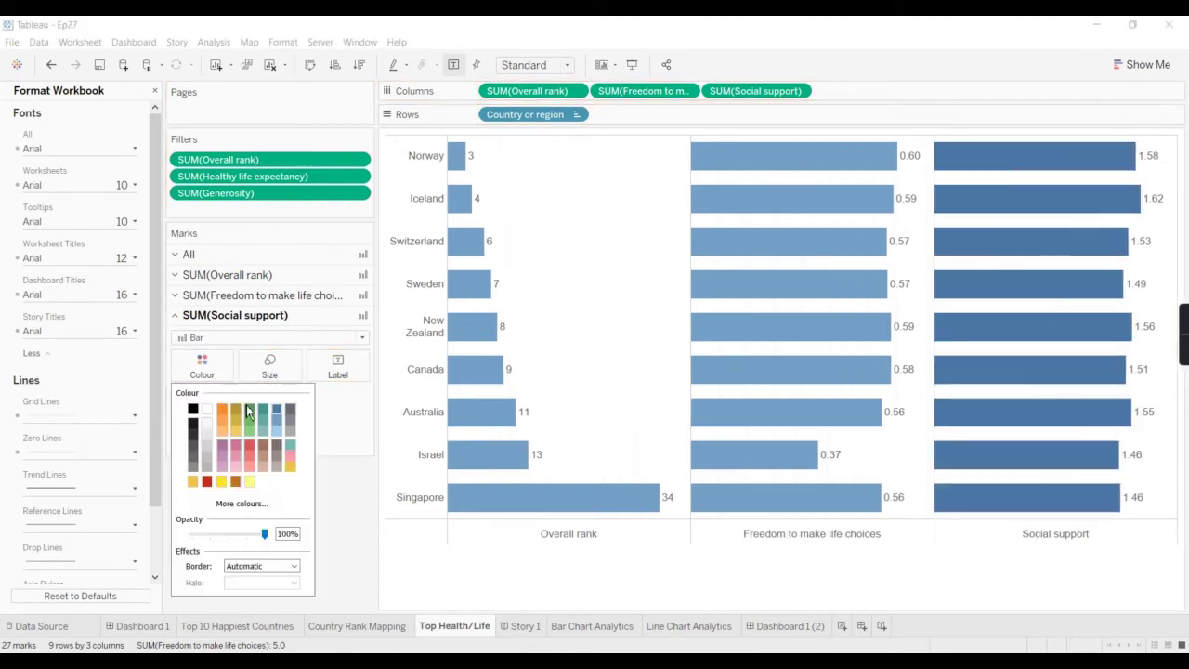
pyautogui.click(351, 495)
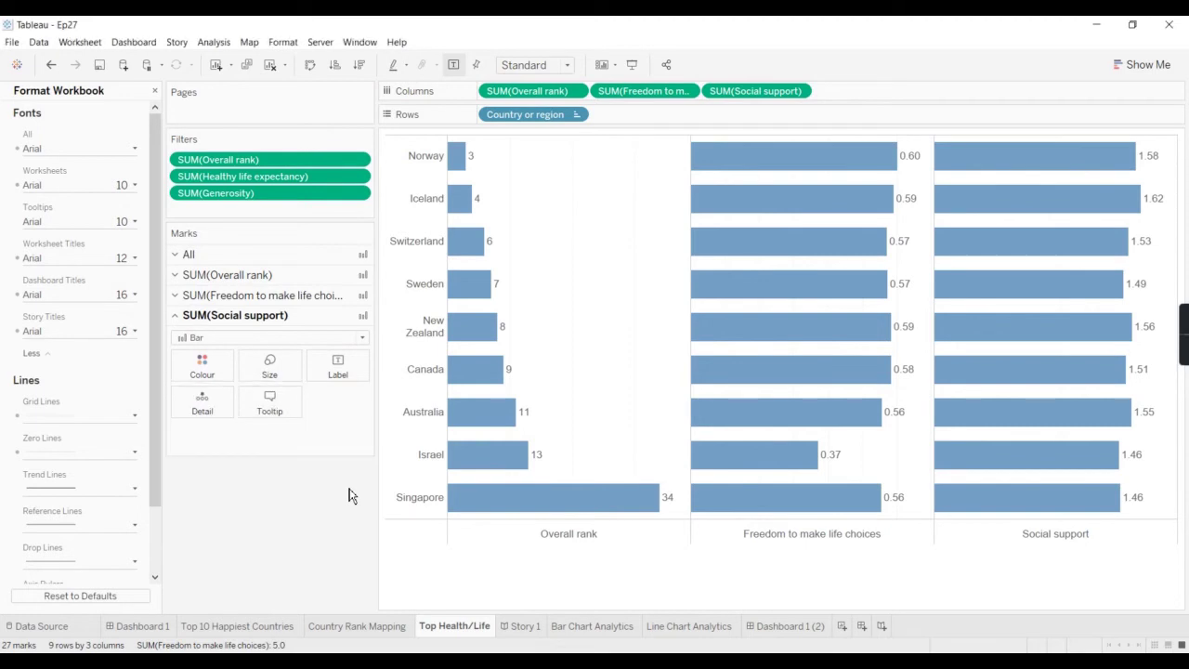
pyautogui.click(771, 630)
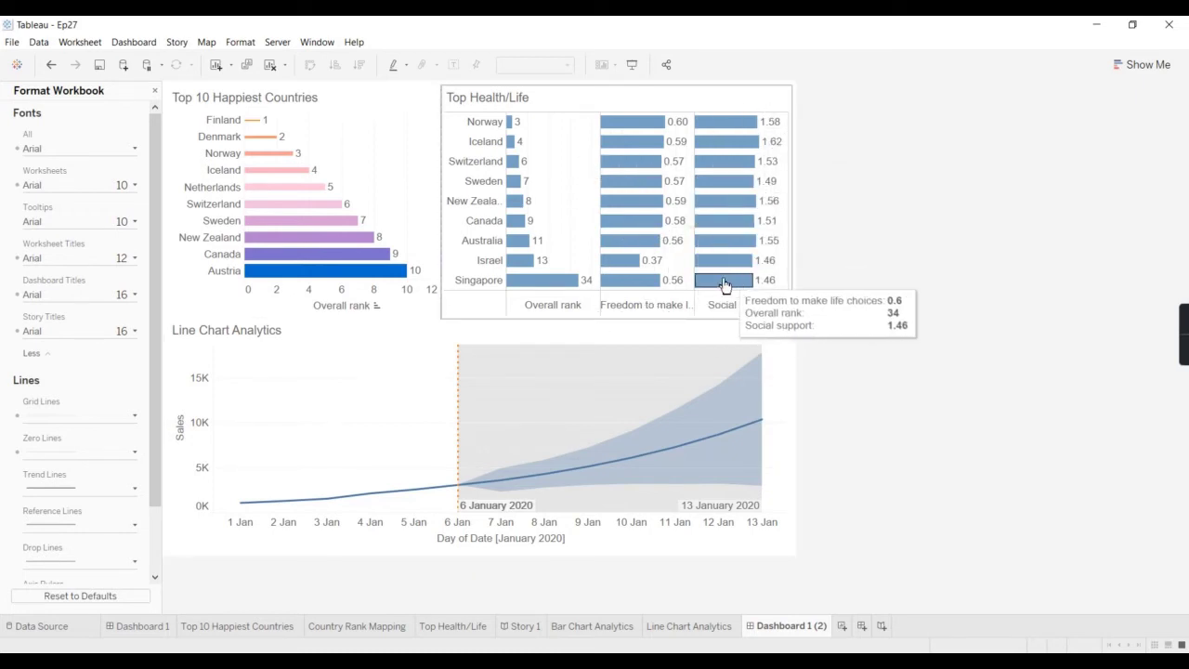
# Step: Review the blue Top Health/Life bars on Dashboard 1 (2), then reopen the Top Health/Life worksheet
pyautogui.moveTo(1178, 340)
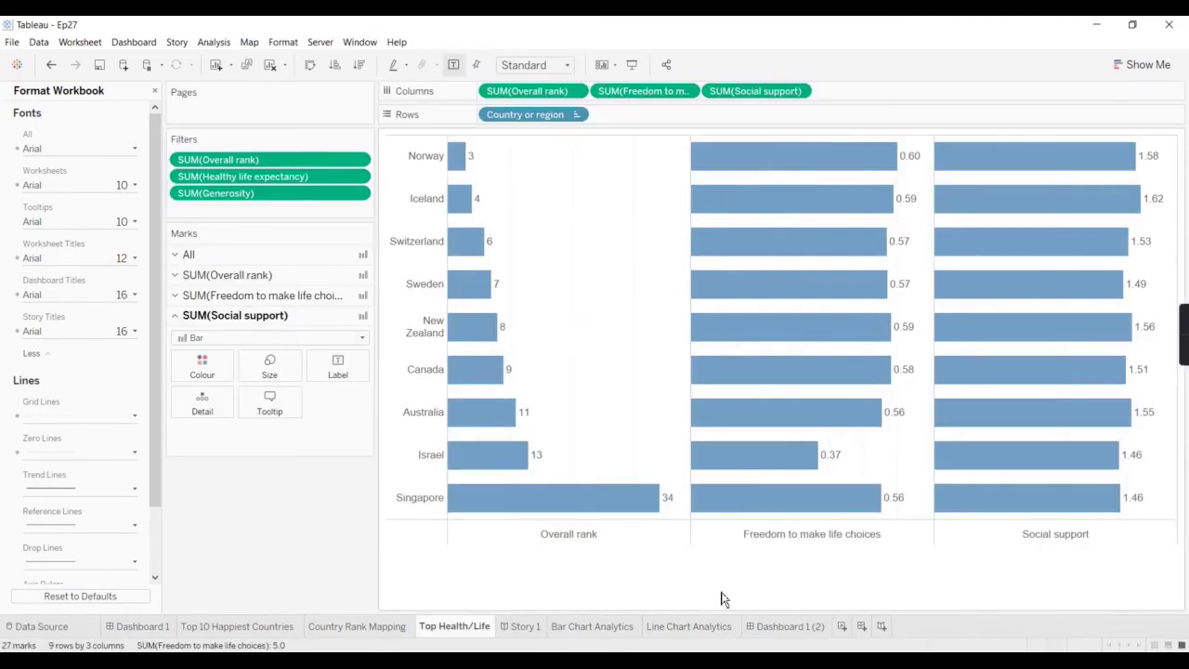
pyautogui.click(787, 626)
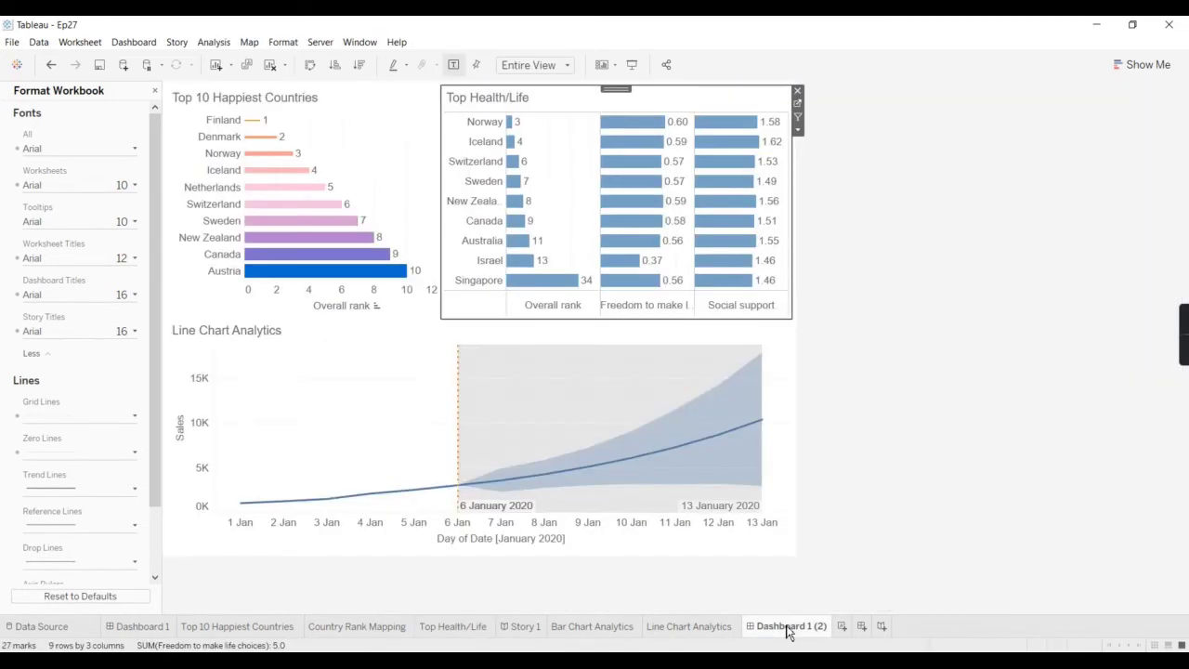
pyautogui.click(867, 474)
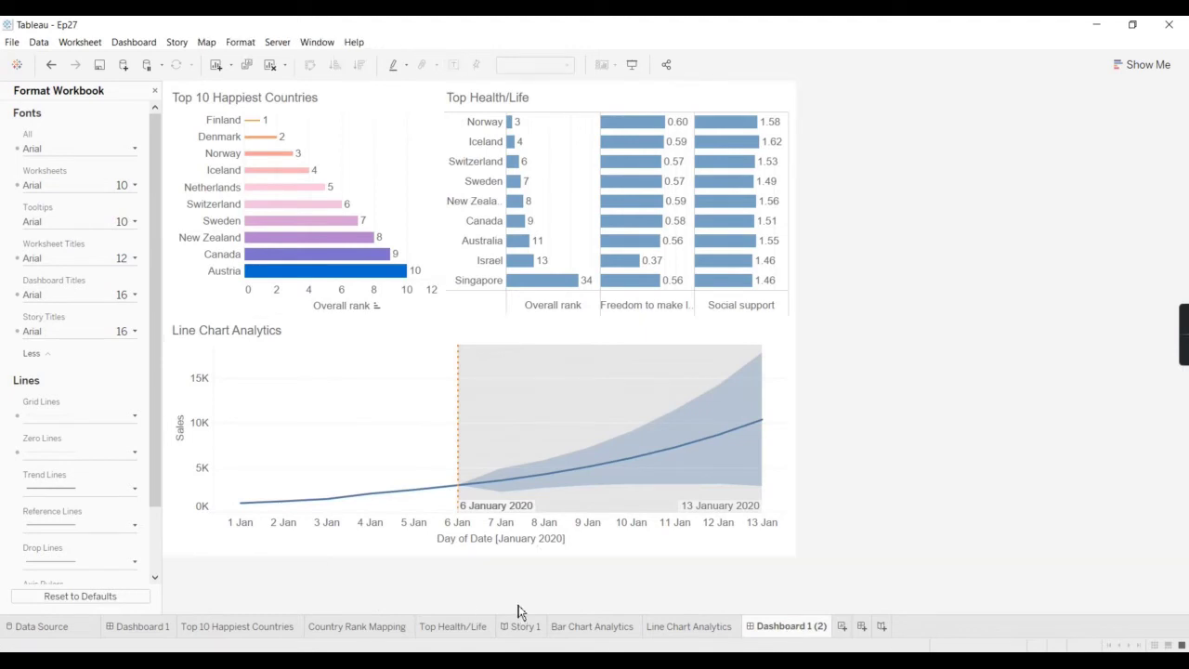
pyautogui.click(788, 100)
pyautogui.click(798, 133)
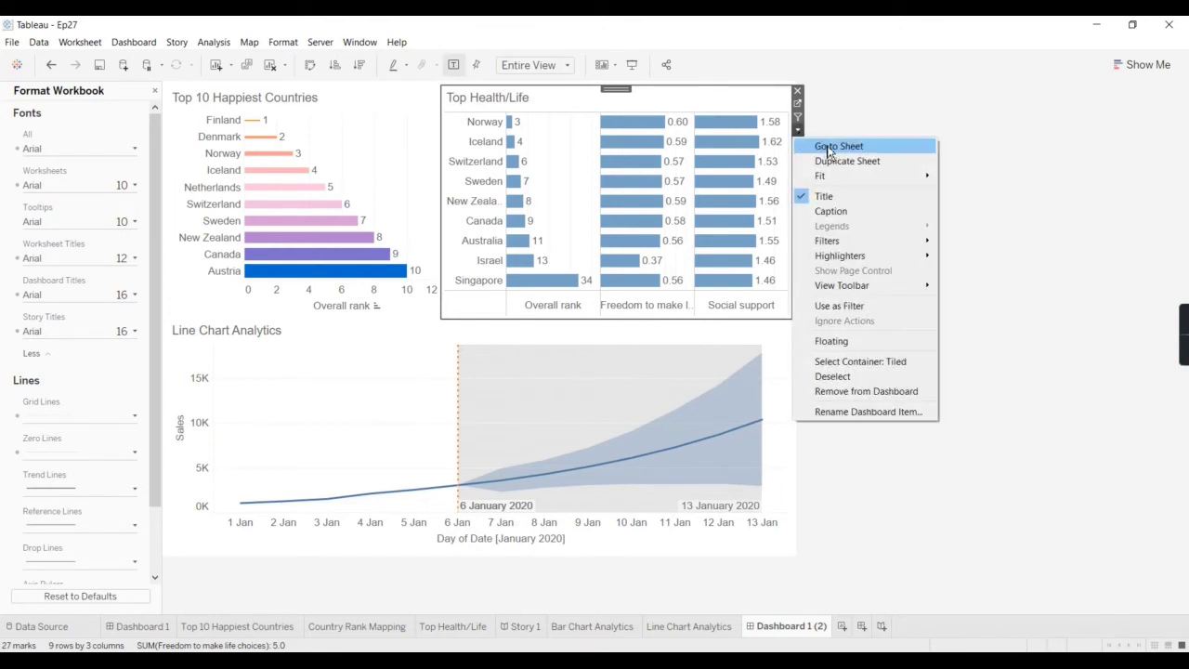
pyautogui.click(829, 147)
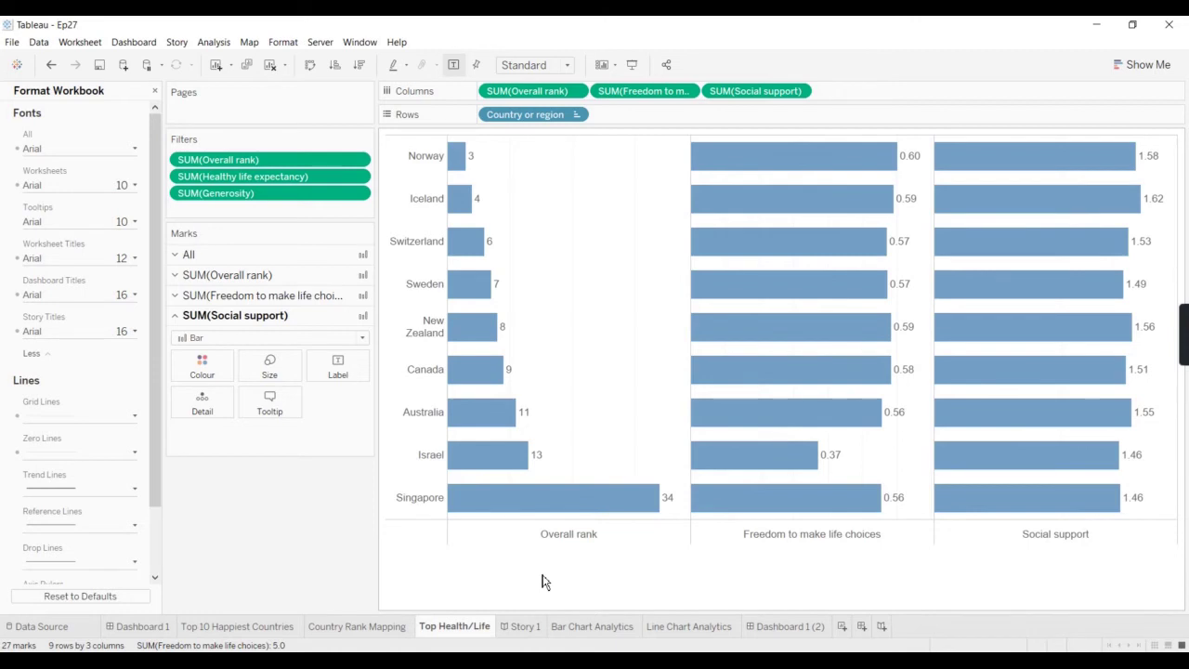
pyautogui.click(798, 631)
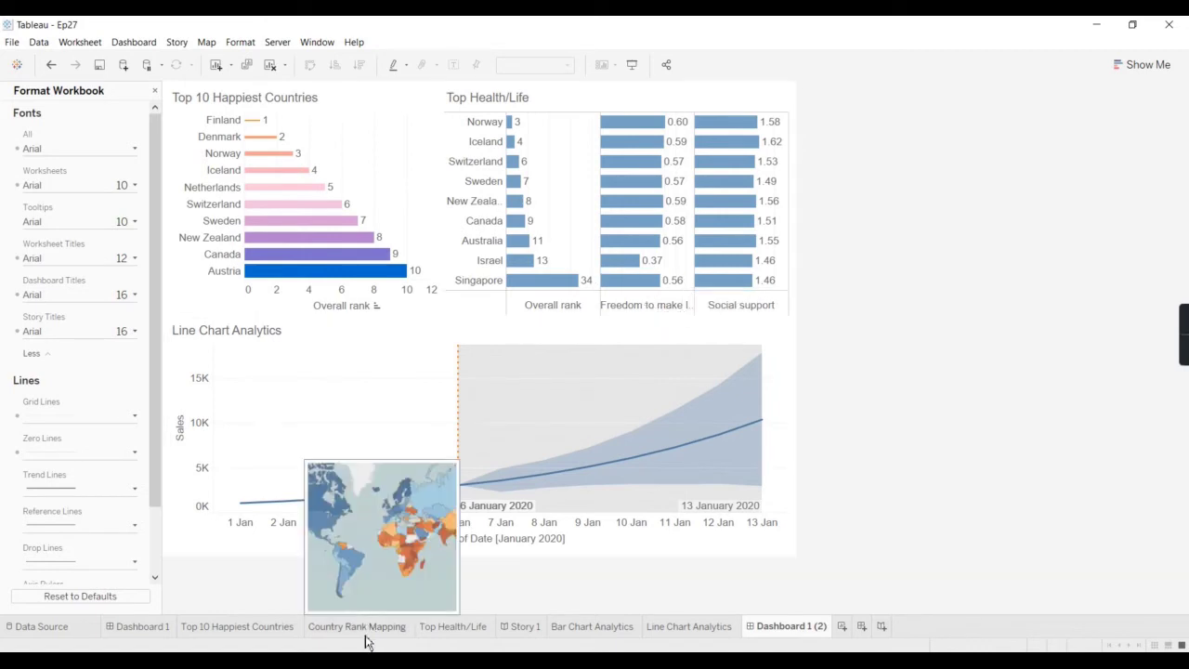
pyautogui.click(454, 629)
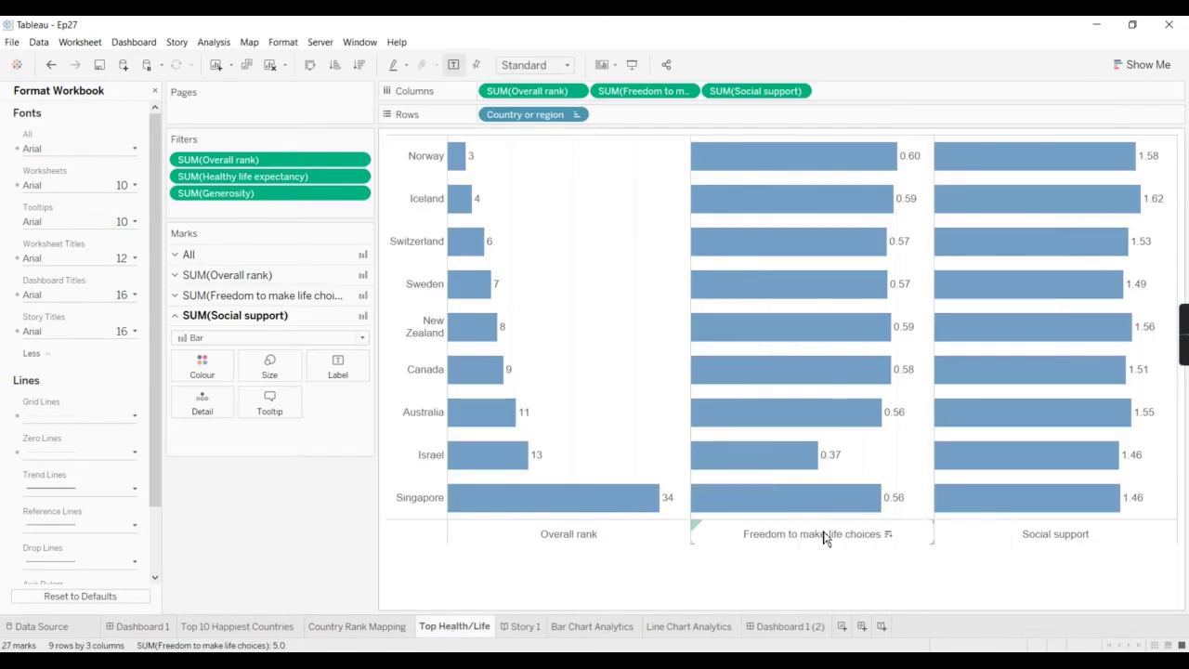
# Step: Shorten the 'Freedom to make life choices' axis title to 'Freedom'
pyautogui.click(822, 537)
pyautogui.rightClick(841, 533)
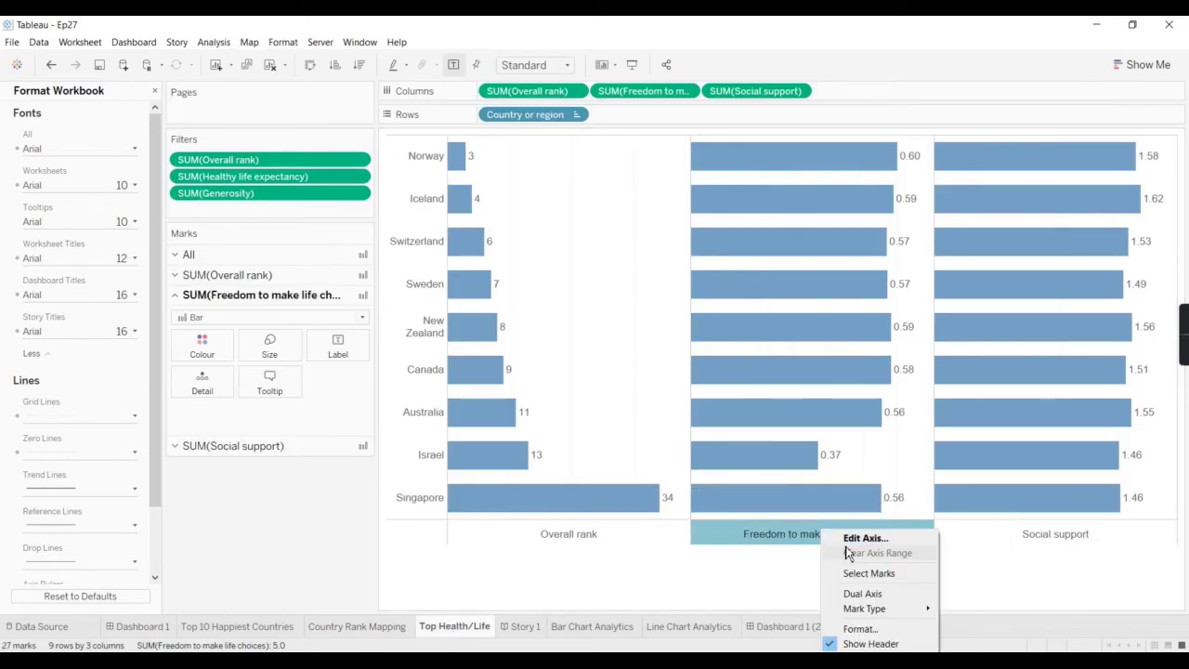
pyautogui.press('Escape')
pyautogui.doubleClick(847, 544)
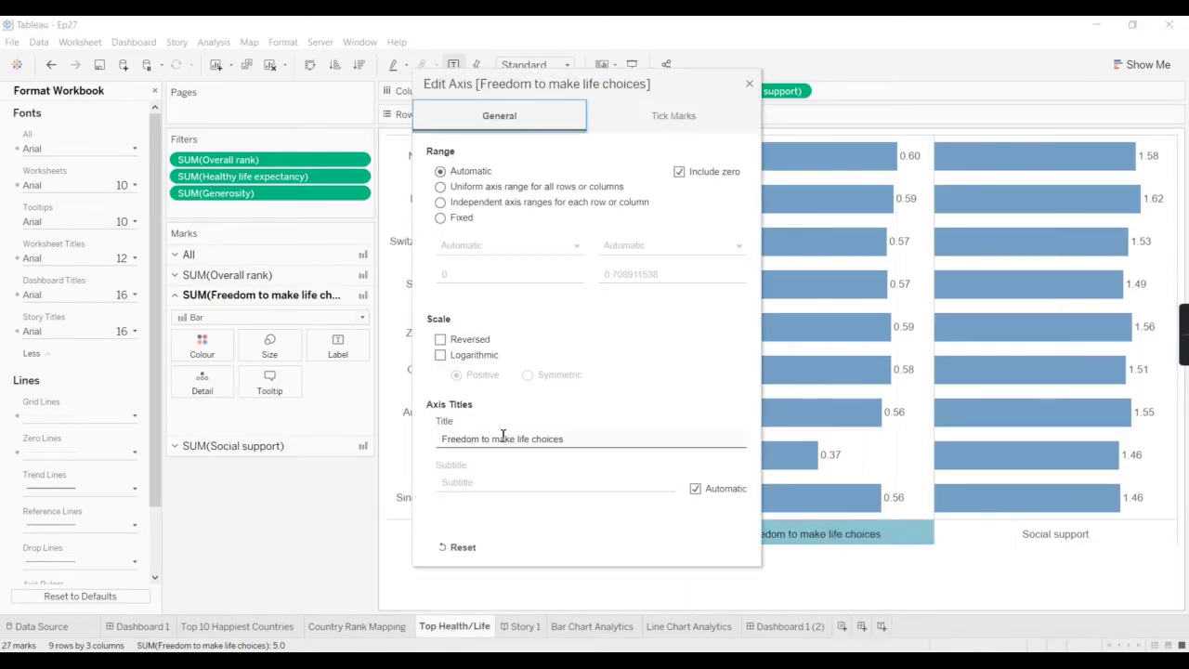
pyautogui.click(482, 441)
pyautogui.press('End')
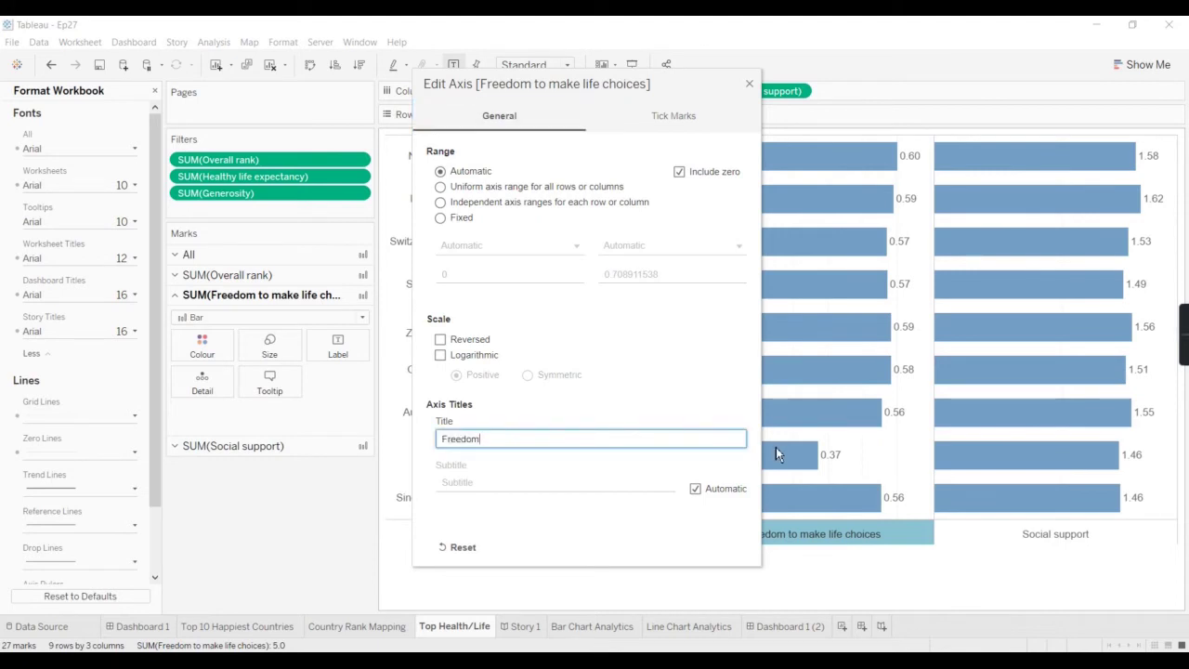
pyautogui.click(749, 85)
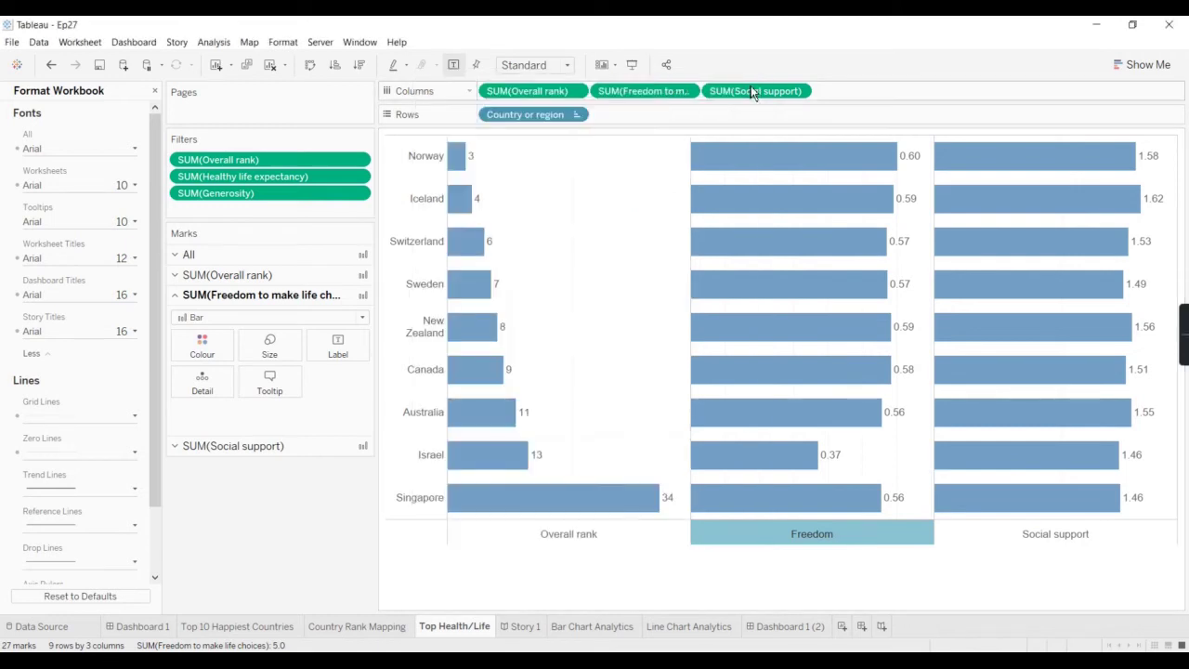
# Step: Retitle the Overall rank axis to 'Rank'
pyautogui.rightClick(625, 536)
pyautogui.click(659, 544)
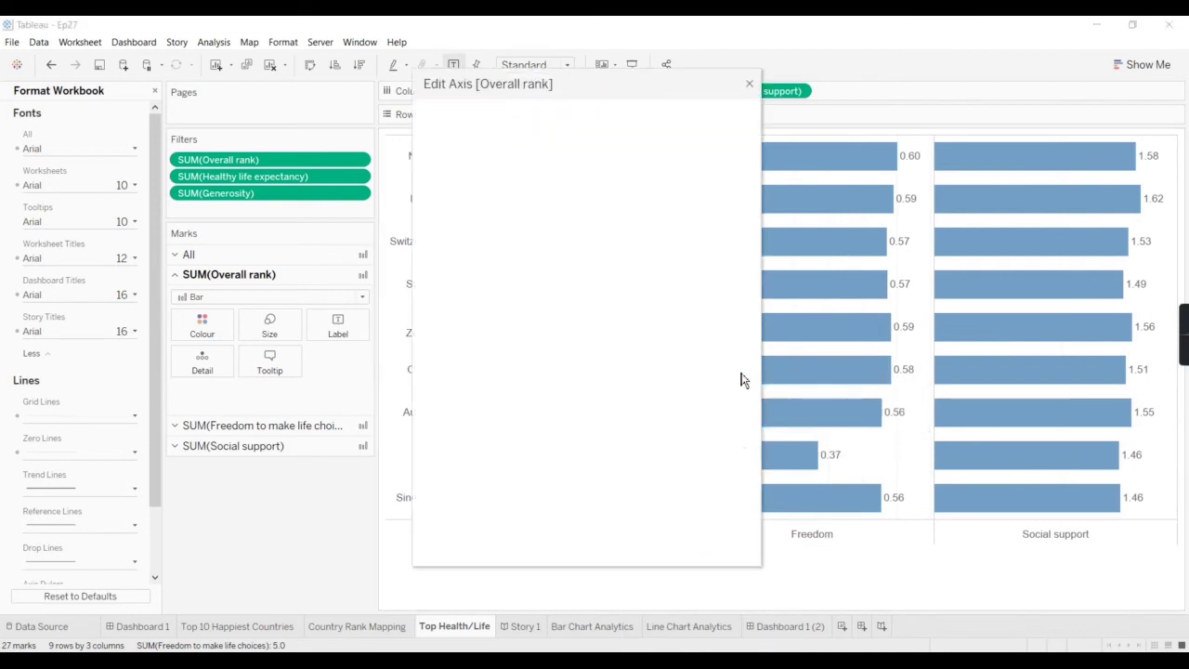
pyautogui.click(479, 439)
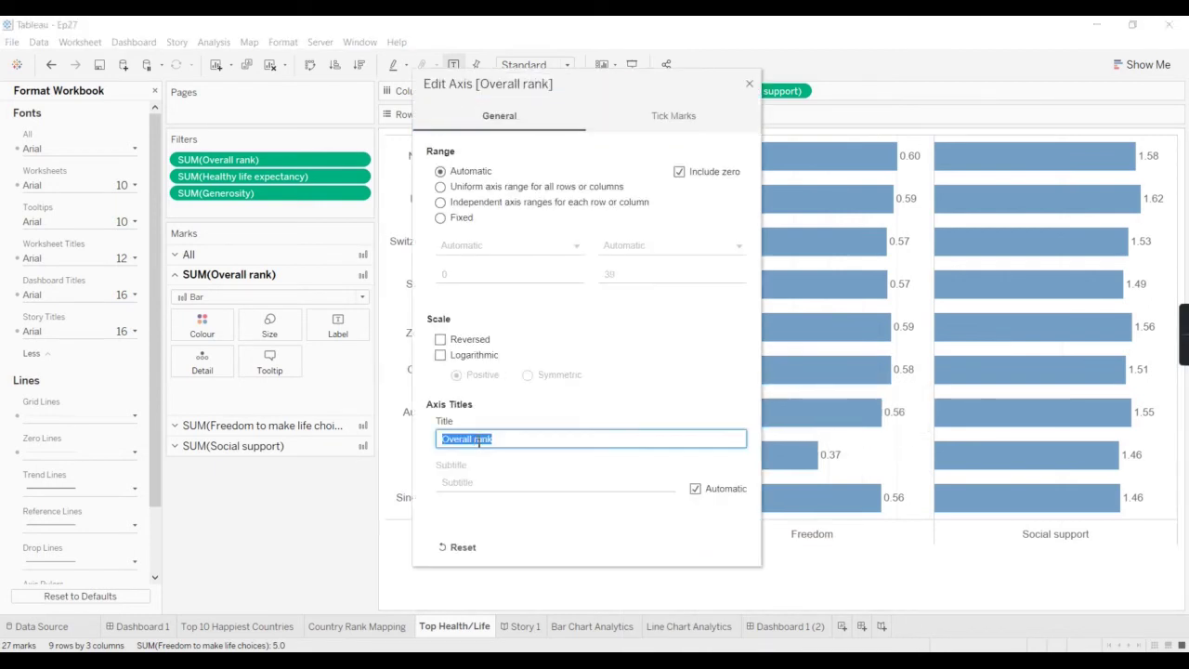
pyautogui.moveTo(494, 438); pyautogui.dragTo(400, 444)
pyautogui.write('Rank')
pyautogui.click(749, 83)
# Step: Cut the Social support axis title down to 'Support' and go back to Dashboard 1 (2)
pyautogui.rightClick(1050, 546)
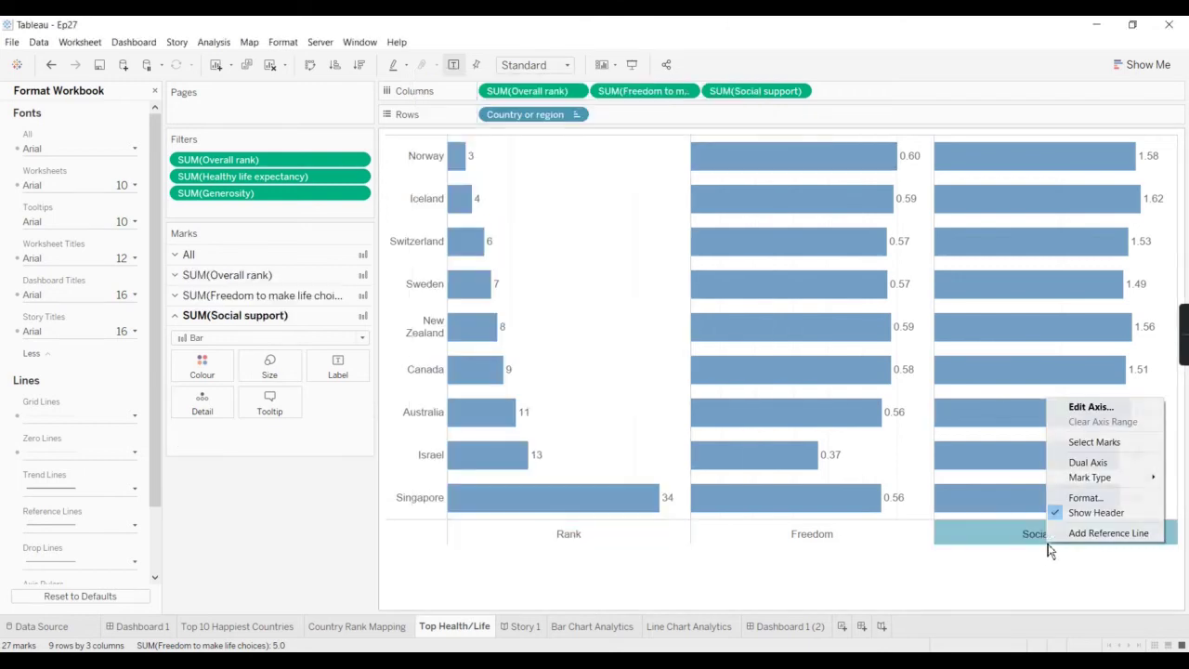
pyautogui.click(1092, 404)
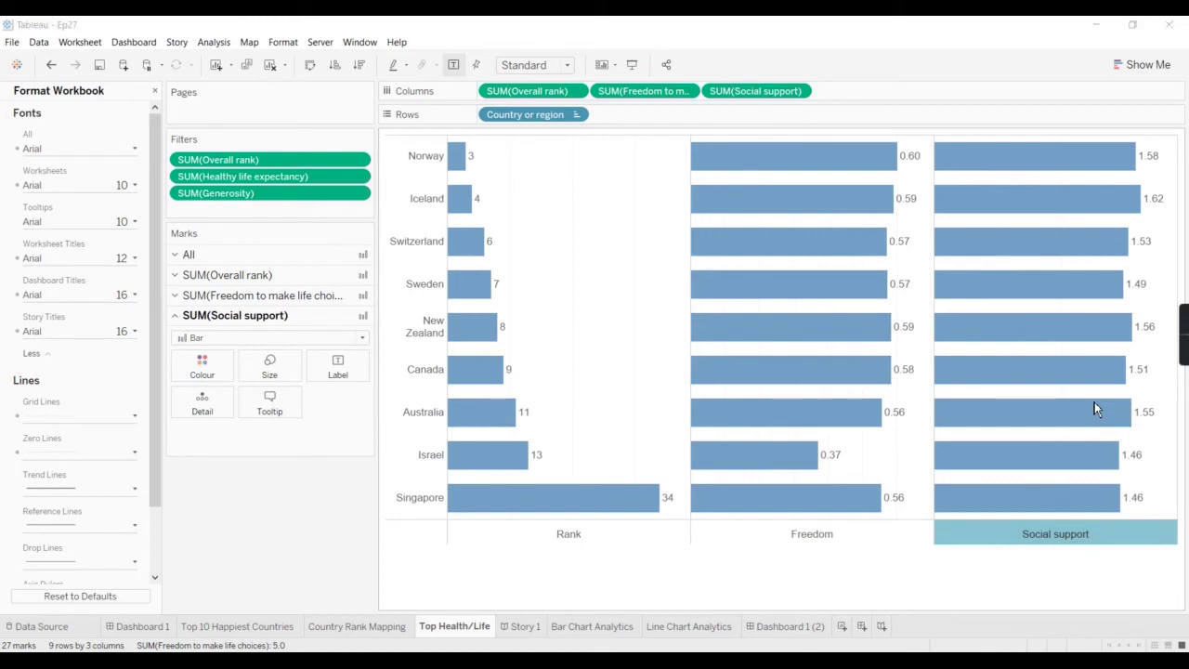
pyautogui.click(476, 439)
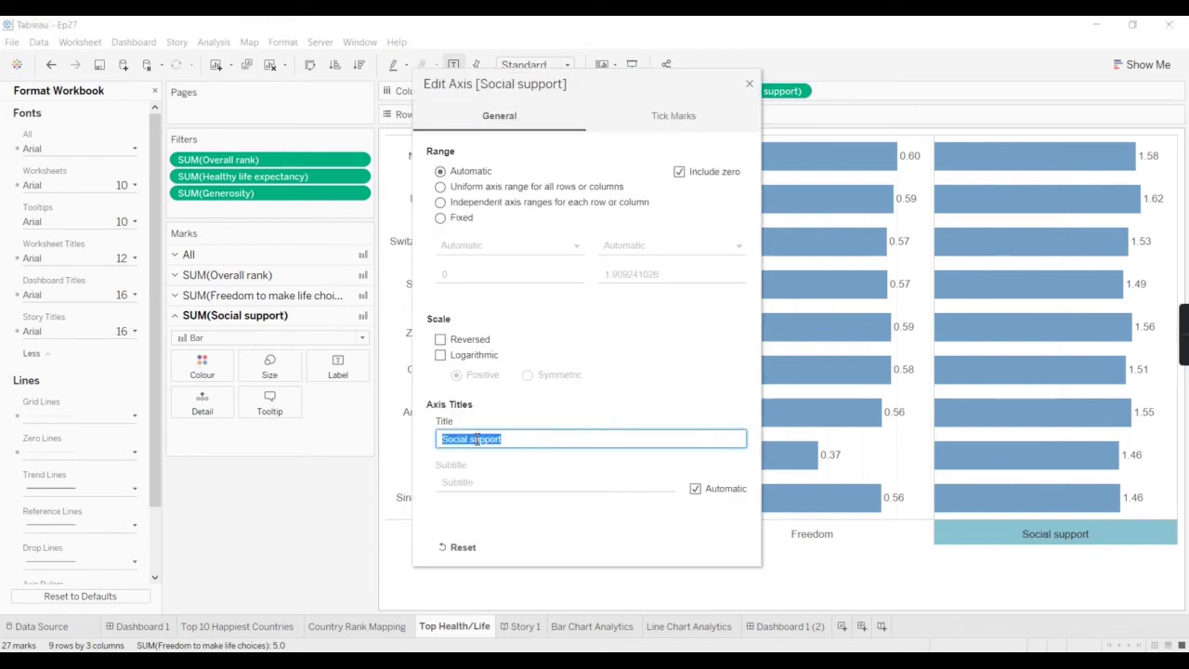
pyautogui.moveTo(471, 439); pyautogui.dragTo(376, 444)
pyautogui.press('BackSpace')
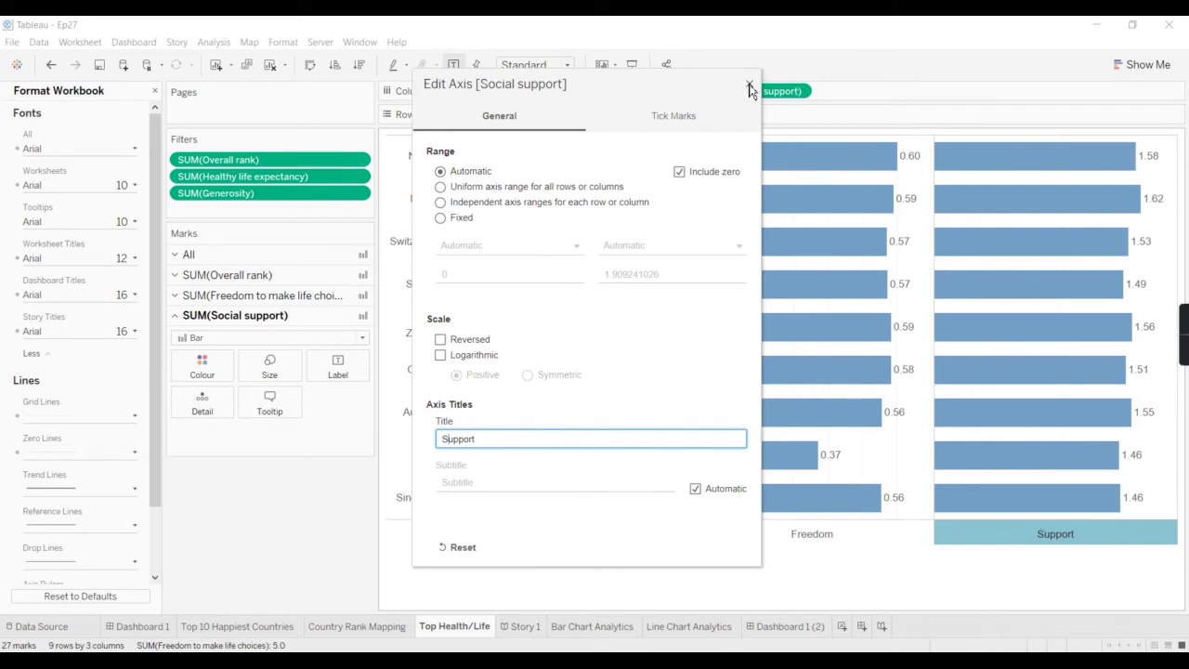
pyautogui.click(749, 84)
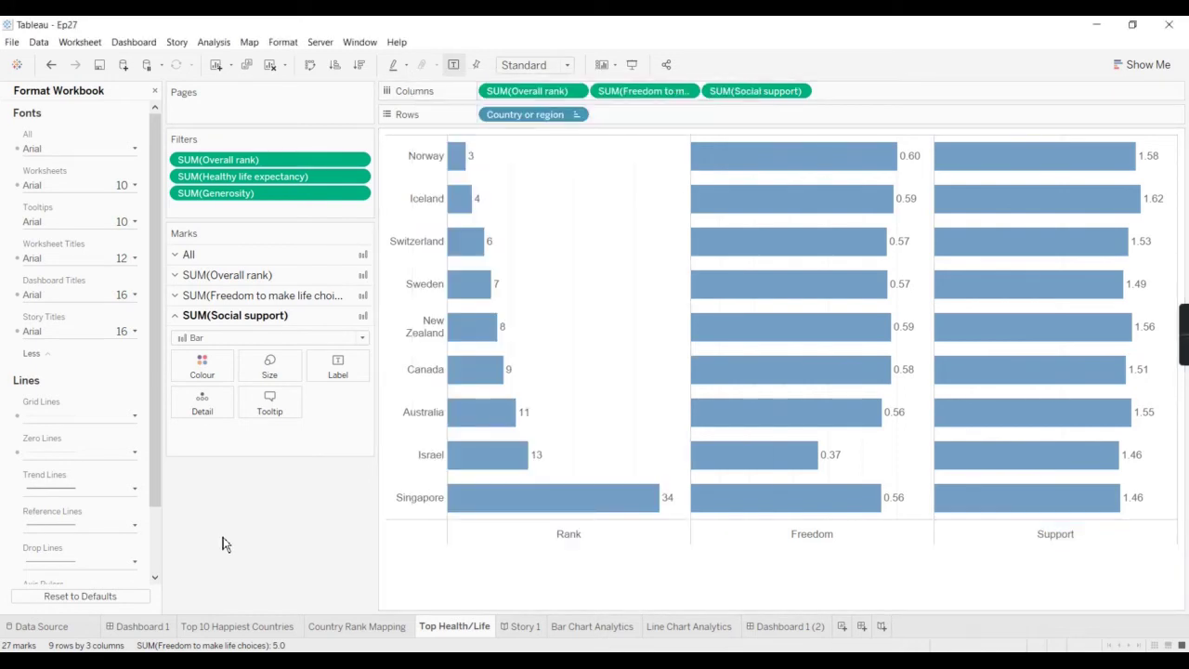
pyautogui.click(780, 626)
# Step: Go to the Top 10 Happiest Countries worksheet from its zone on Dashboard 1 (2)
pyautogui.moveTo(520, 281)
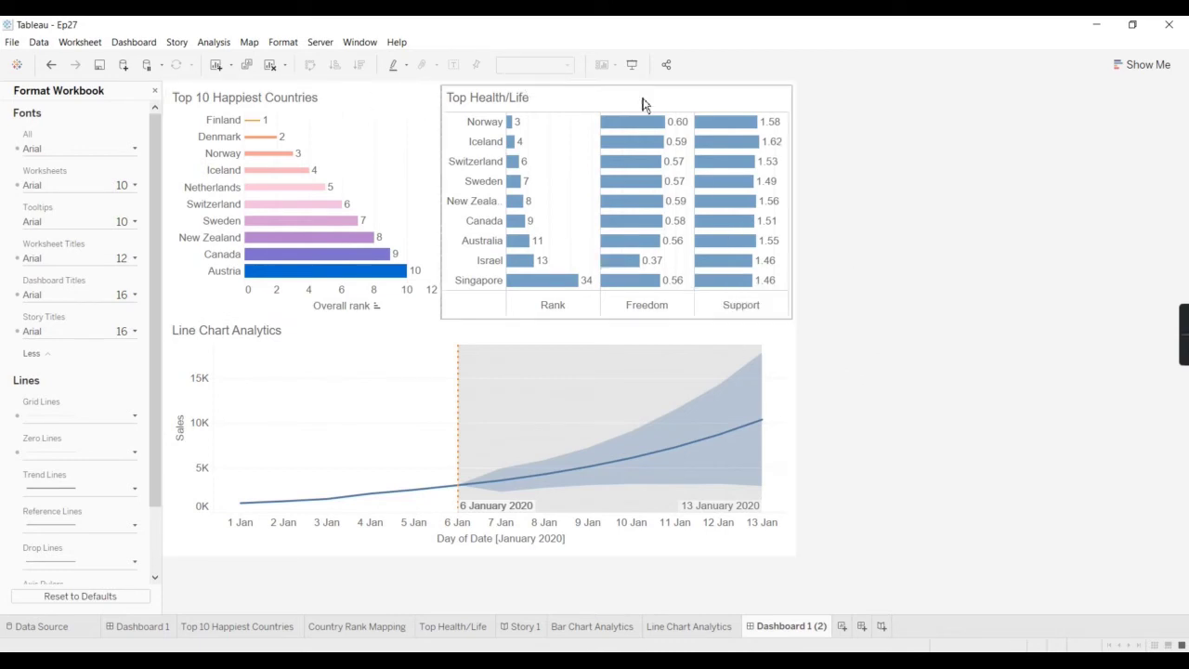
pyautogui.click(390, 109)
pyautogui.click(448, 129)
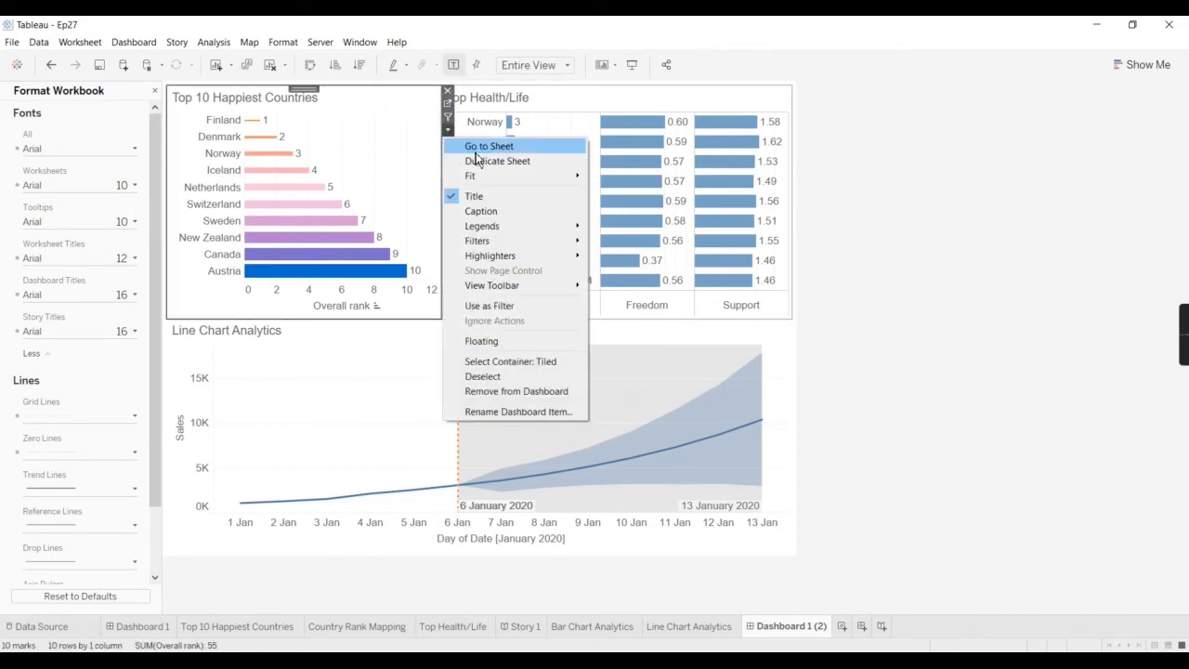
pyautogui.click(477, 153)
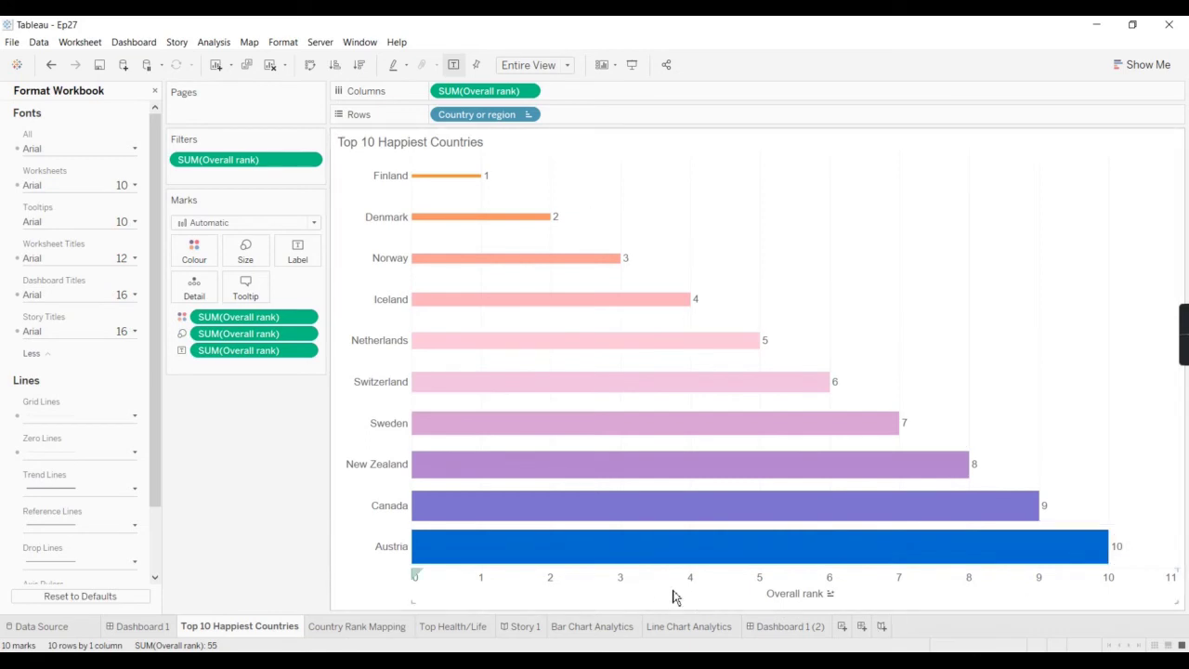
# Step: Set the Overall rank axis major tick marks to None
pyautogui.rightClick(639, 588)
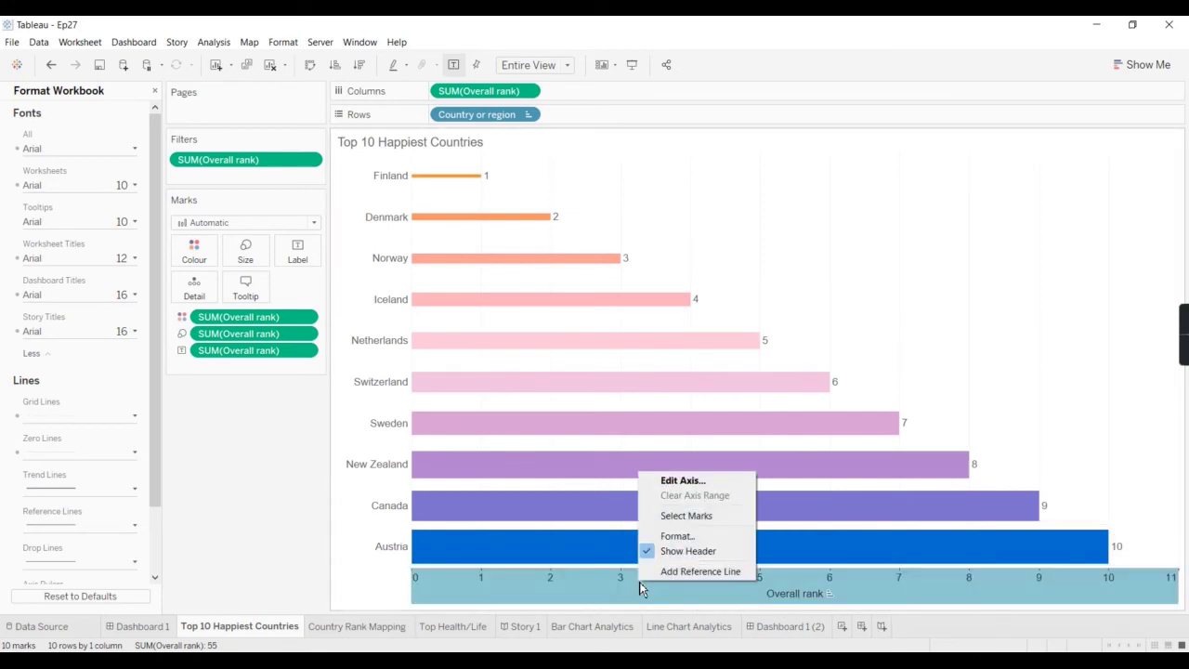
pyautogui.click(679, 484)
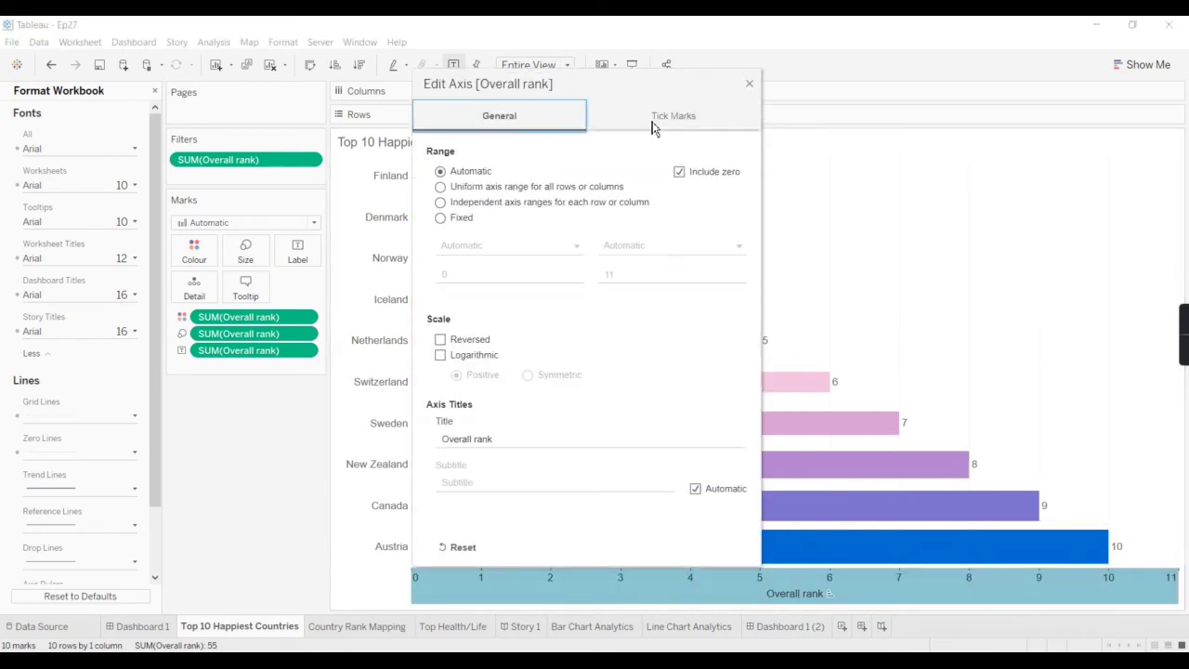
pyautogui.click(654, 123)
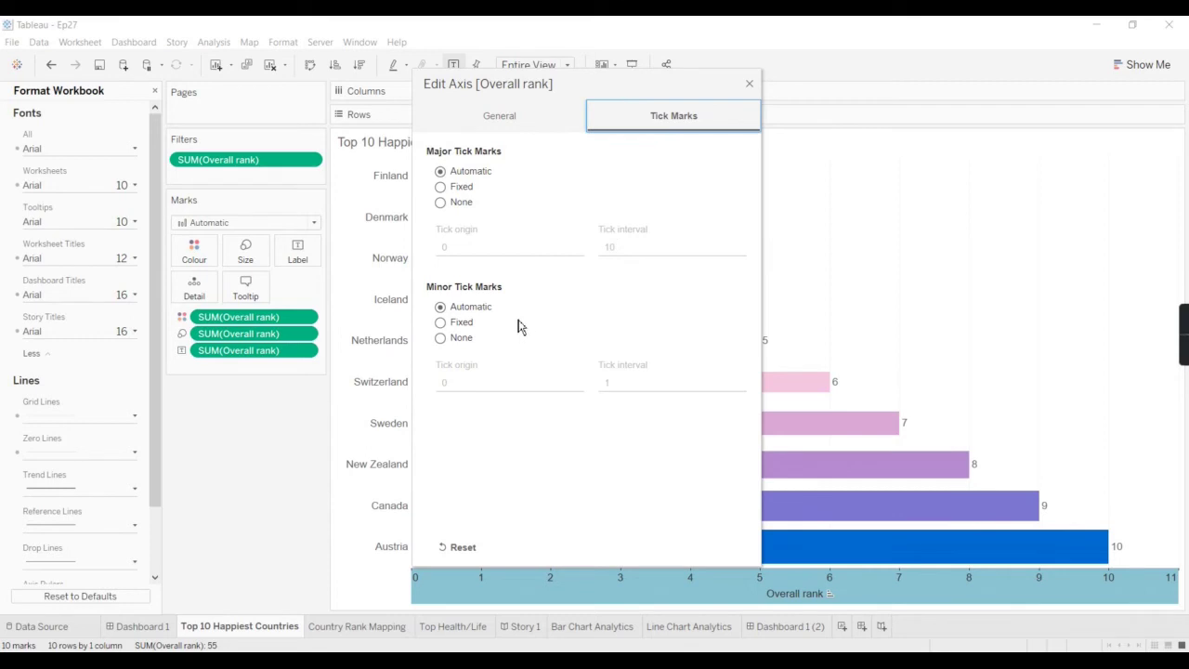
pyautogui.click(440, 202)
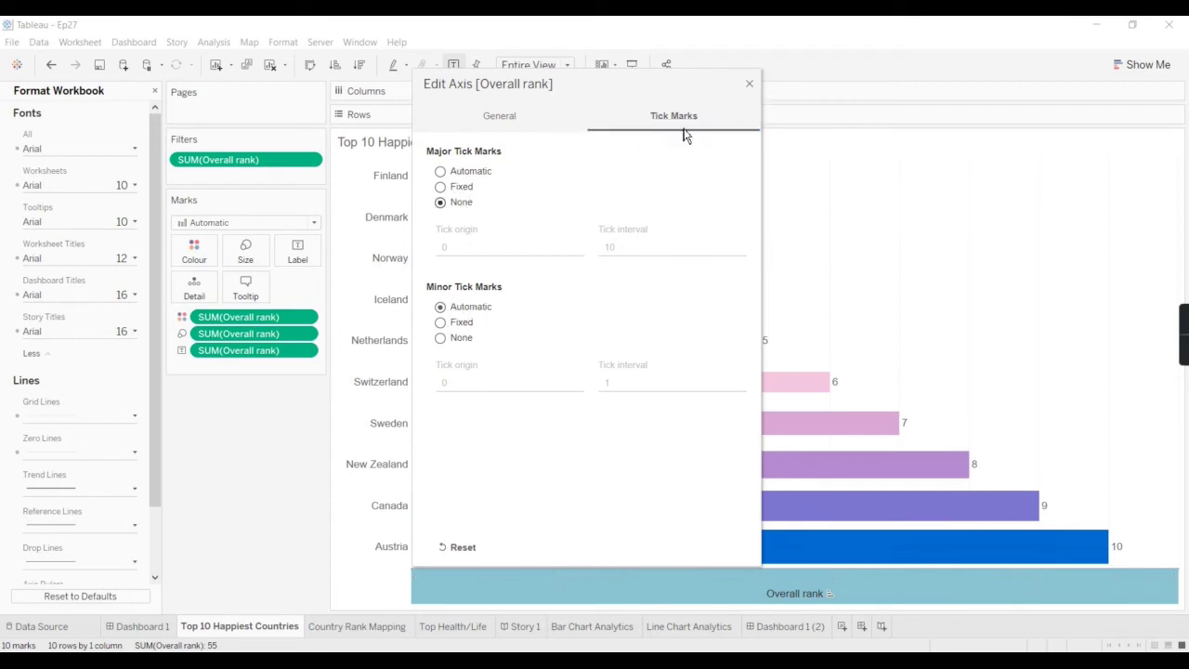
pyautogui.click(750, 85)
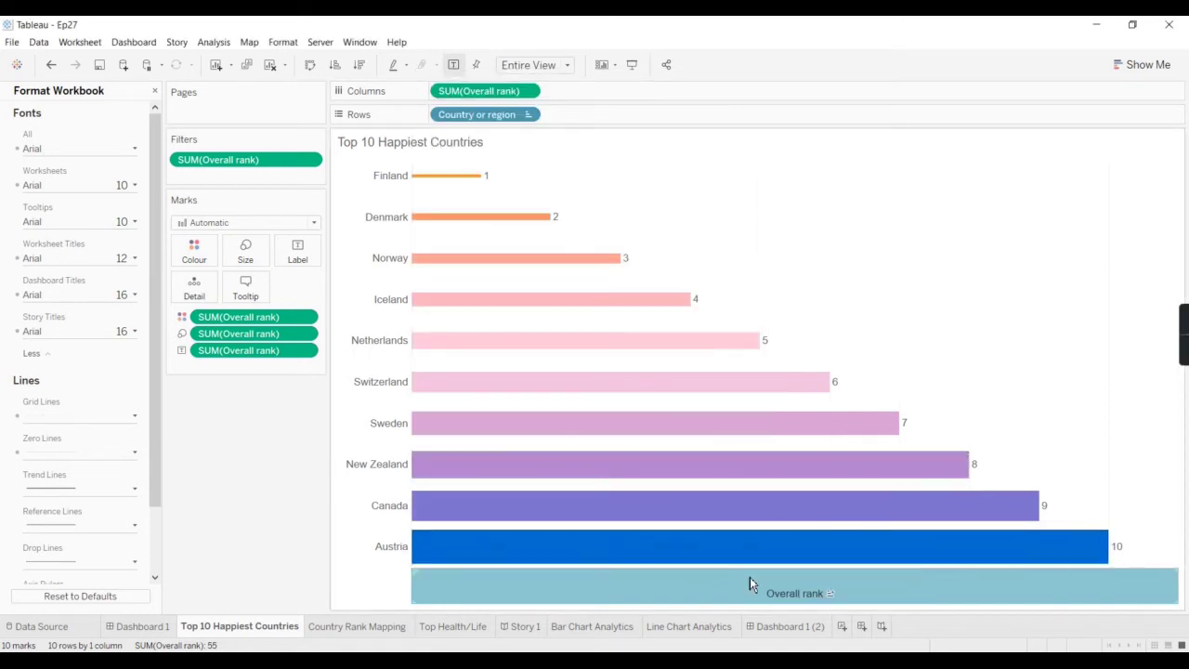
# Step: Change the axis title from 'Overall rank' to 'Rank'
pyautogui.rightClick(749, 582)
pyautogui.click(791, 474)
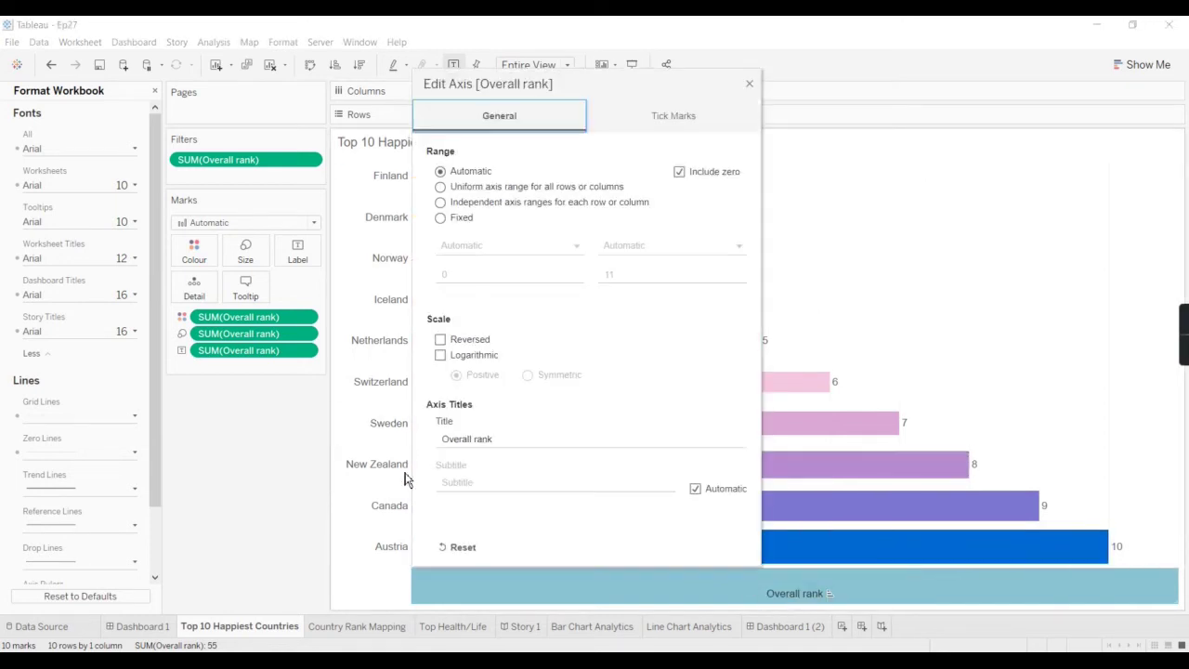
pyautogui.click(465, 442)
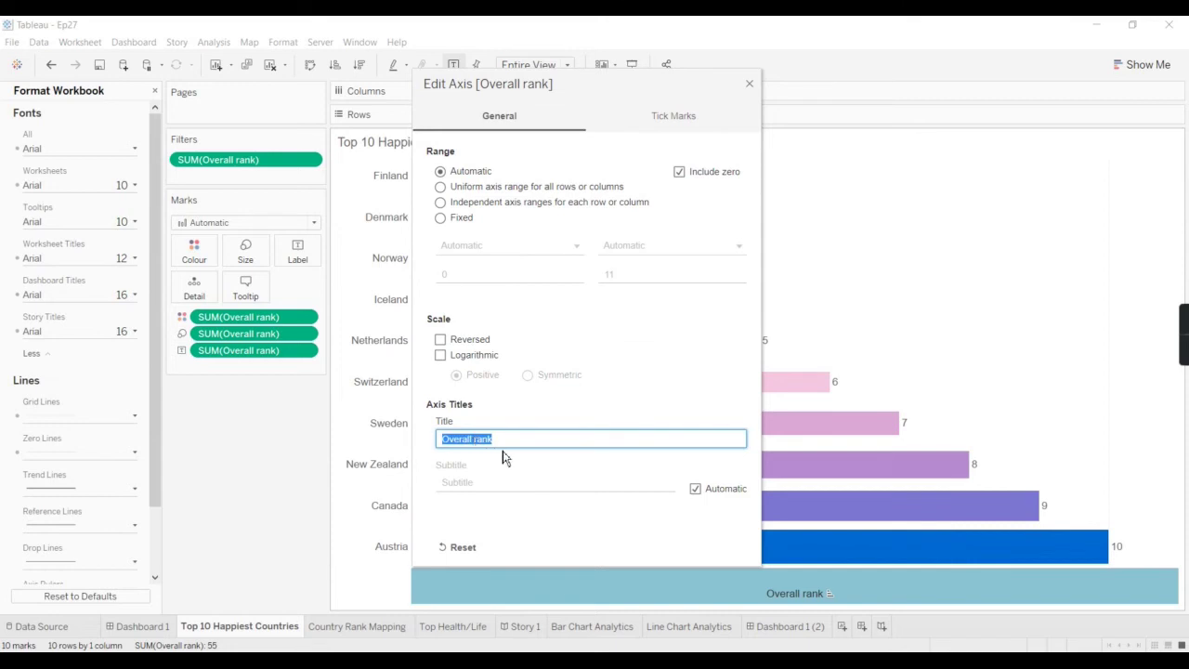
pyautogui.moveTo(476, 447); pyautogui.dragTo(440, 444)
pyautogui.press('BackSpace')
pyautogui.press('Delete')
pyautogui.press('Delete')
pyautogui.write('R')
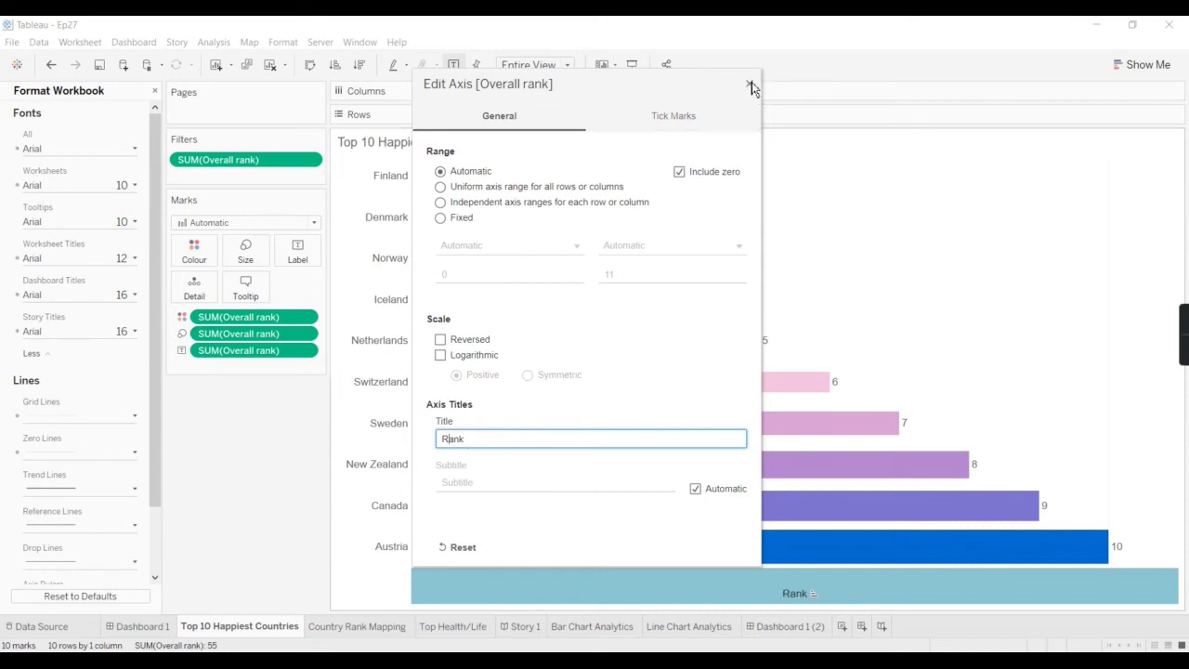
pyautogui.click(749, 83)
pyautogui.click(297, 516)
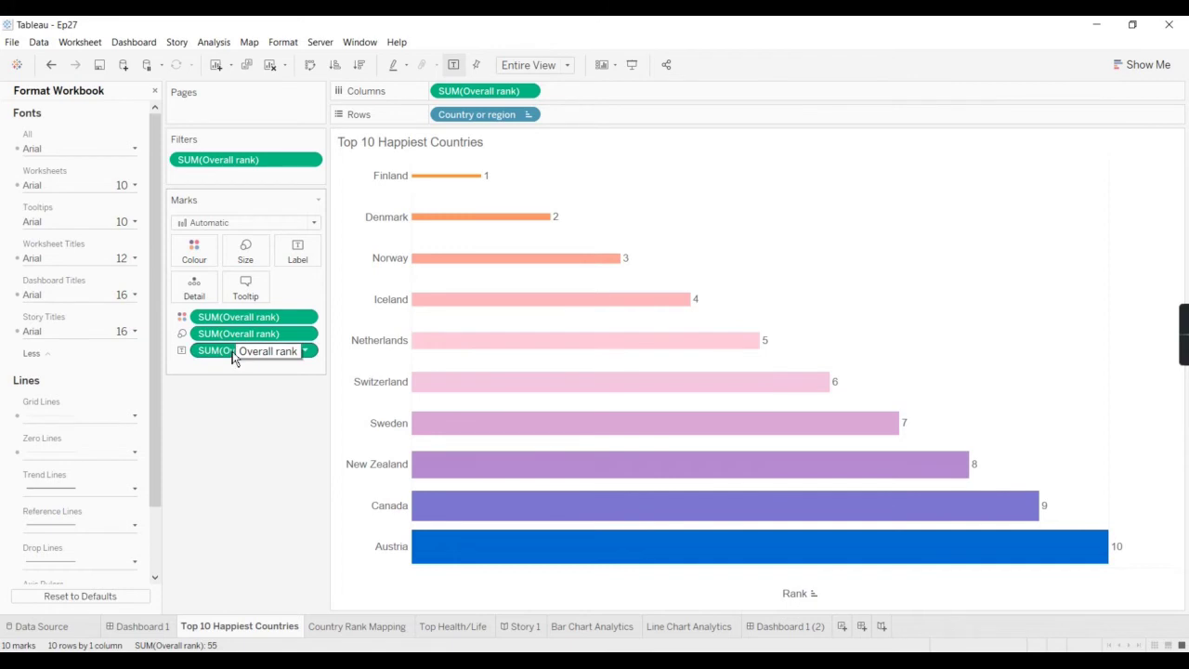
# Step: Colour all the happiest-countries bars a single light blue, keeping the value labels
pyautogui.moveTo(215, 357); pyautogui.dragTo(224, 409)
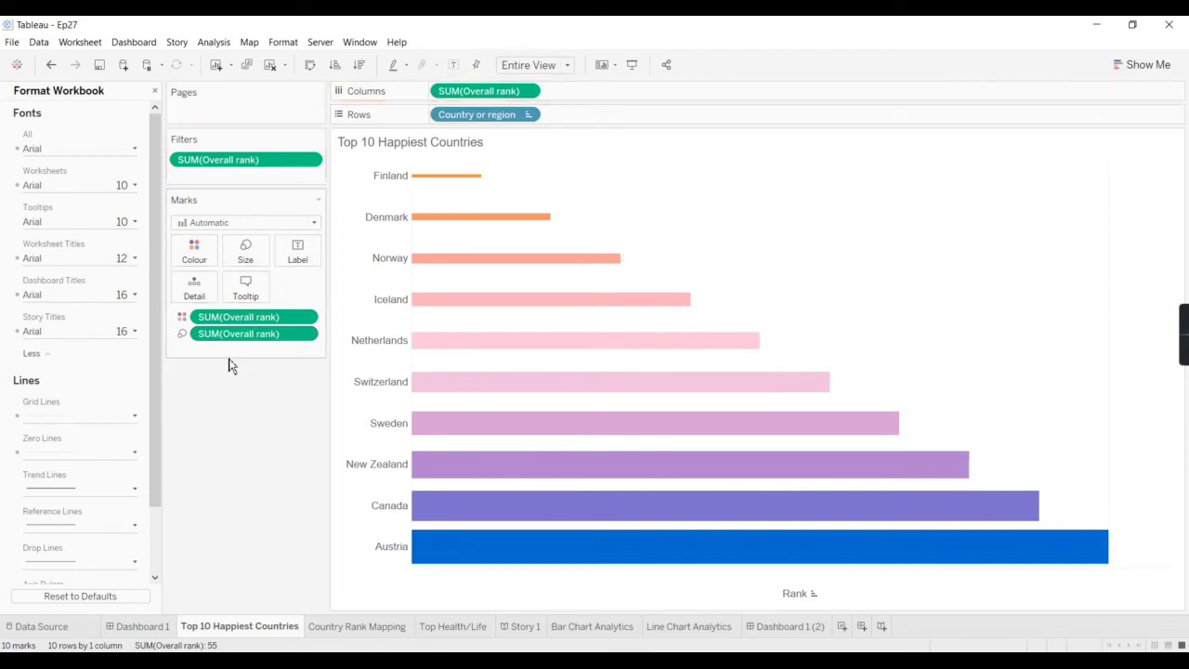
pyautogui.hotkey('ctrl', 'z')
pyautogui.hotkey('ctrl', 'z')
pyautogui.hotkey('ctrl', 'z')
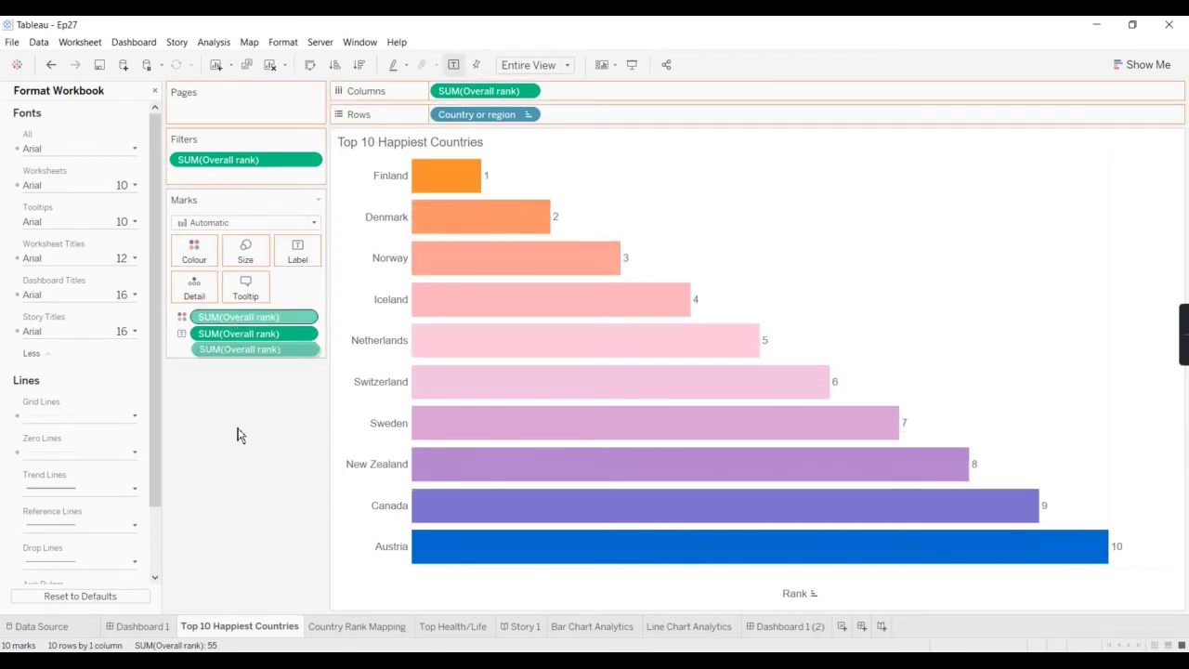
pyautogui.click(194, 251)
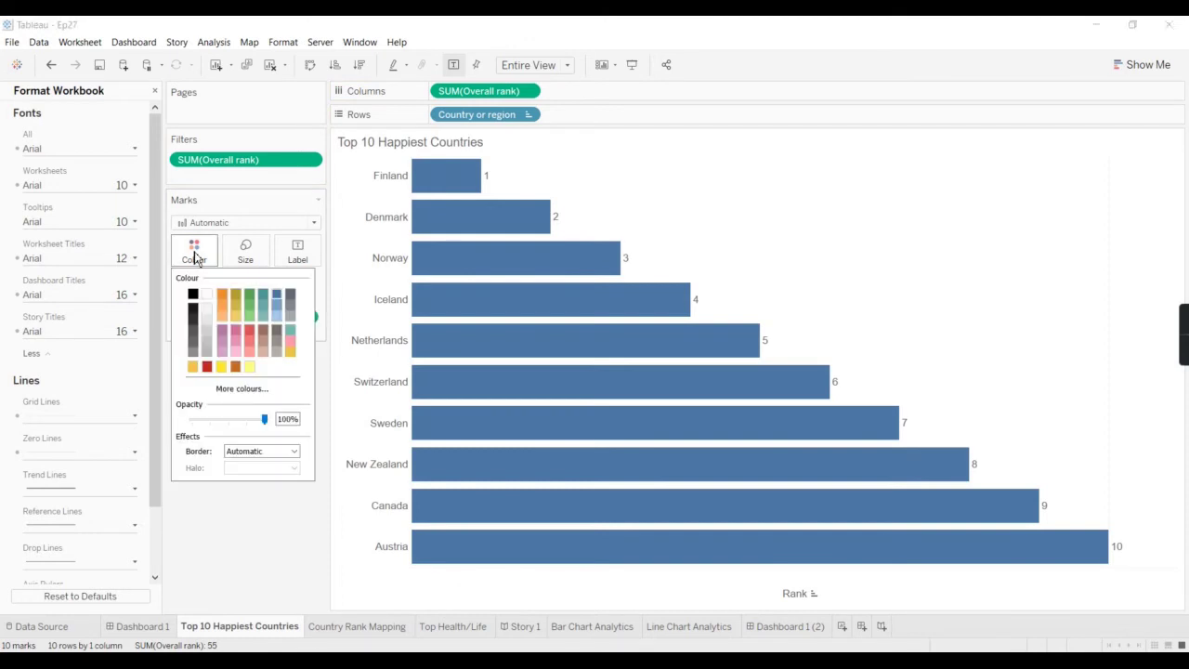
pyautogui.click(281, 309)
pyautogui.click(271, 534)
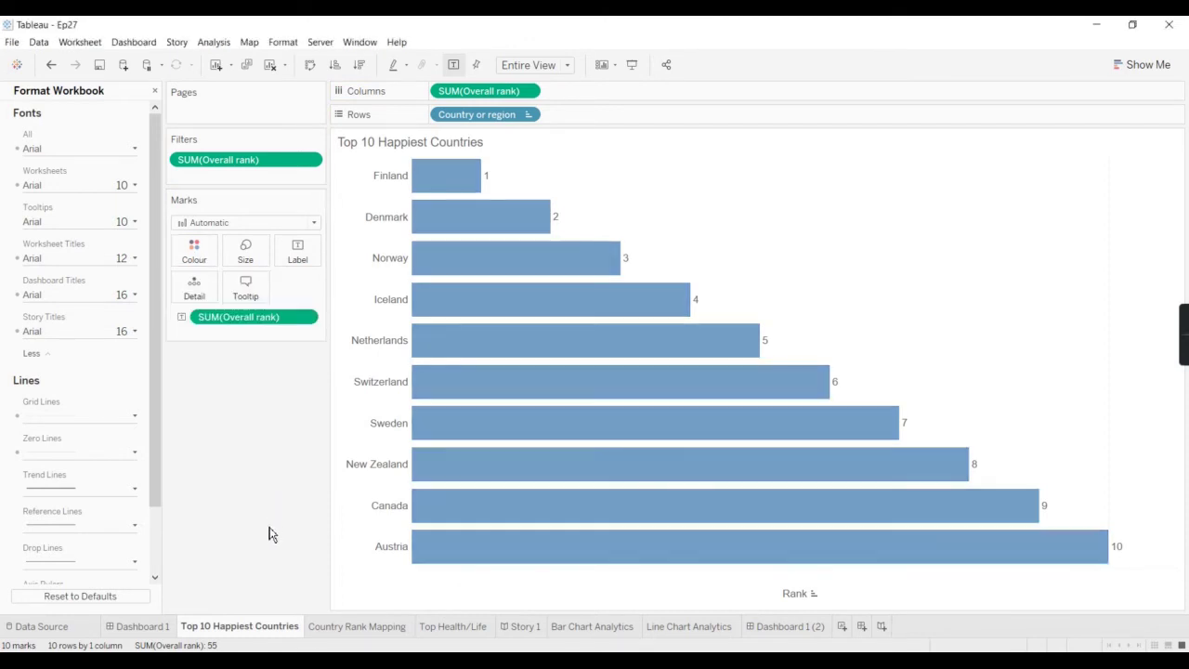
# Step: Go to the Line Chart Analytics worksheet from its zone on Dashboard 1 (2)
pyautogui.click(805, 632)
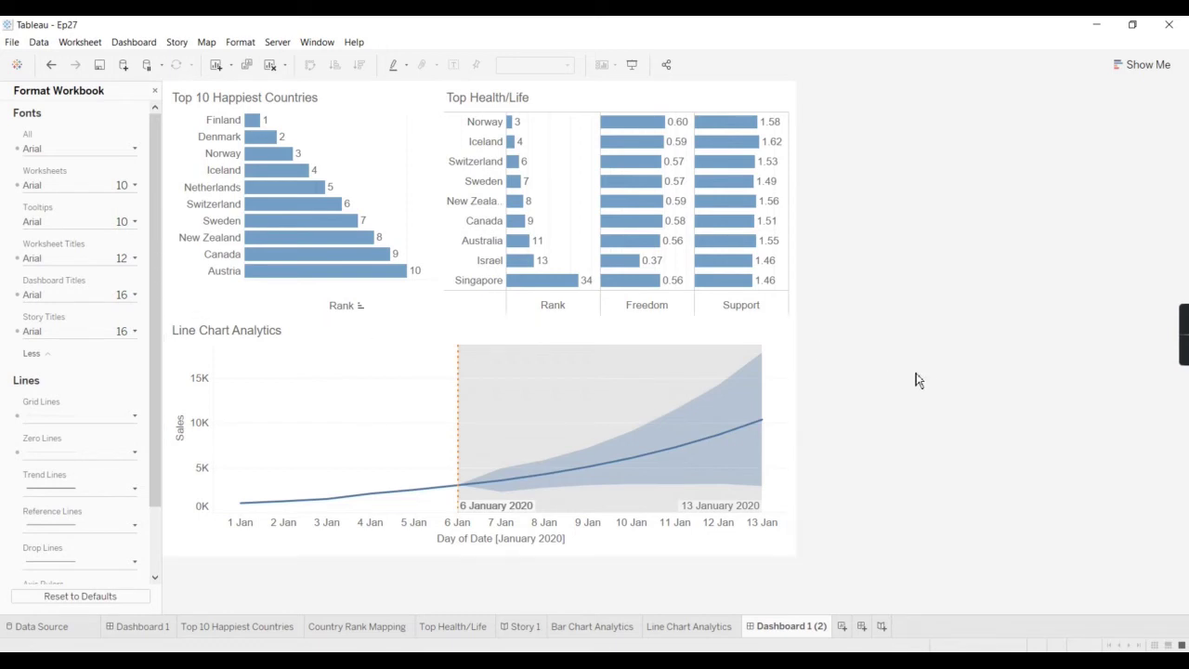
pyautogui.click(760, 346)
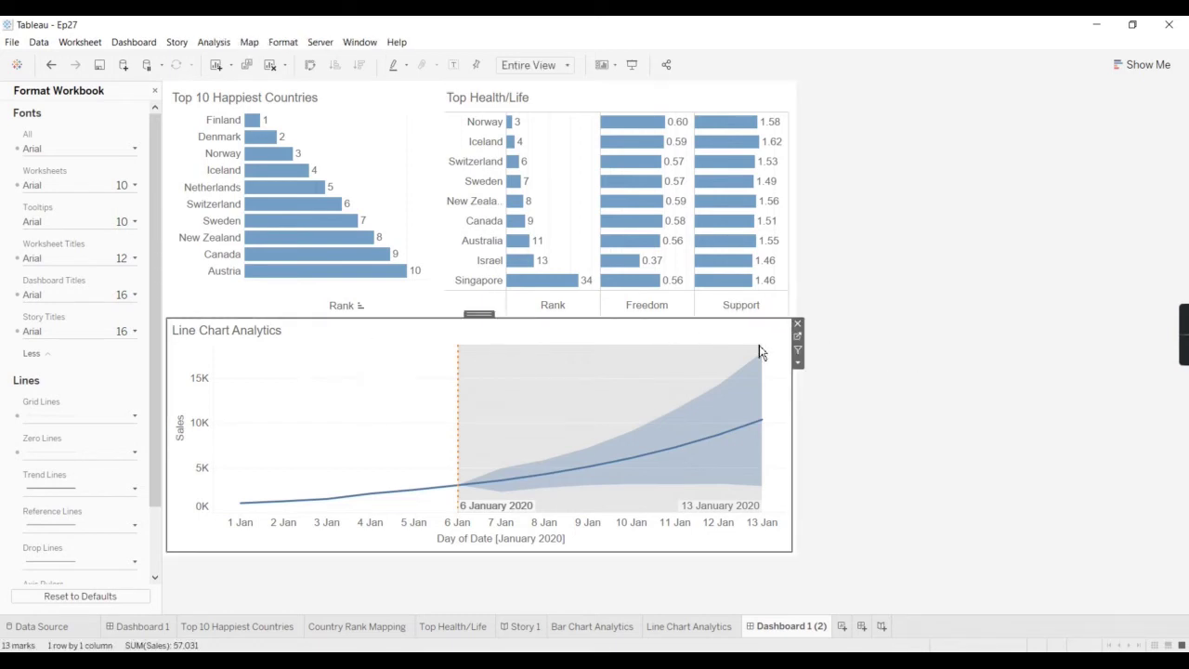
pyautogui.click(798, 365)
pyautogui.click(825, 379)
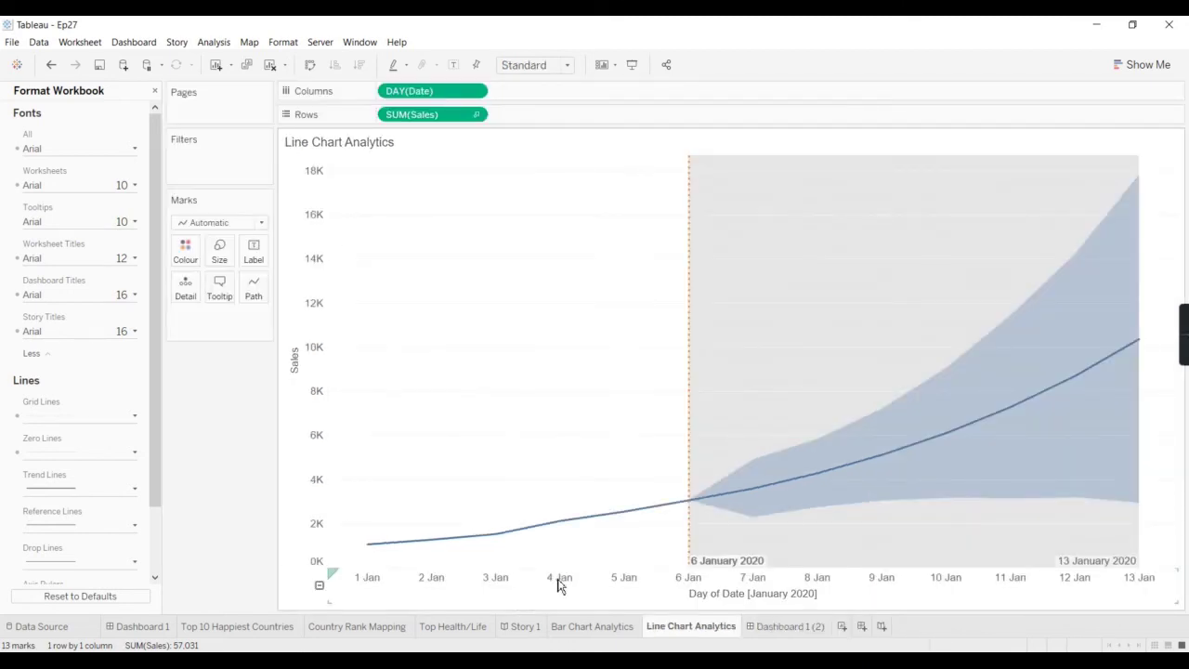
# Step: Set the 6–13 January 2020 reference band's fill to None
pyautogui.click(155, 94)
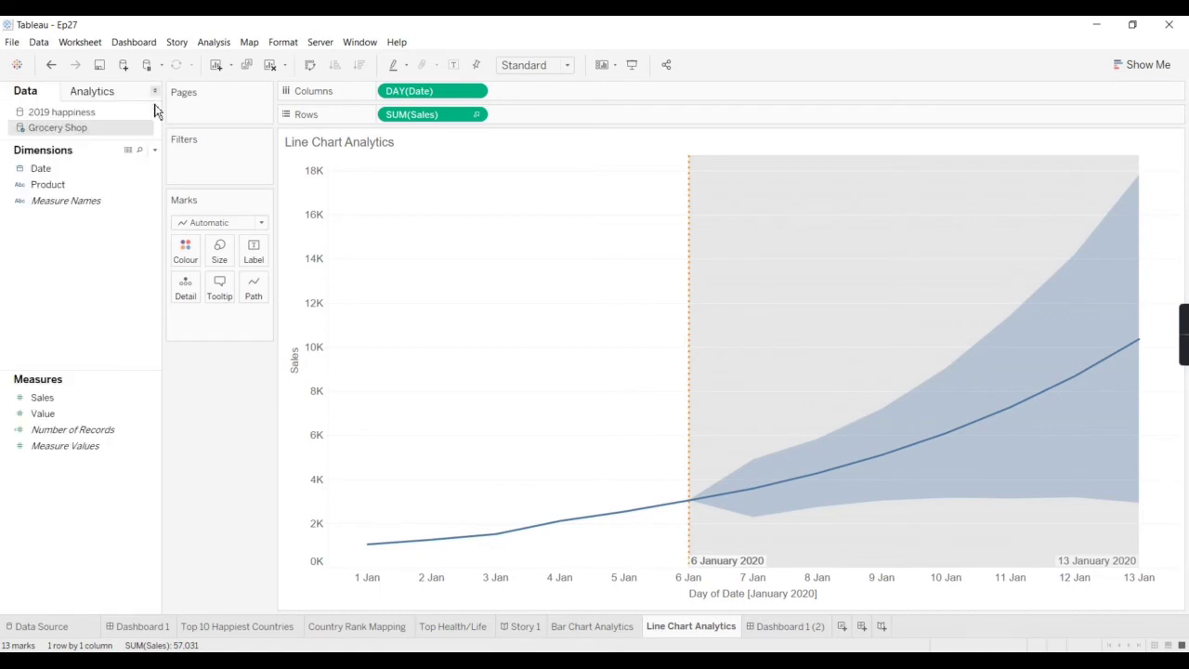
pyautogui.rightClick(690, 445)
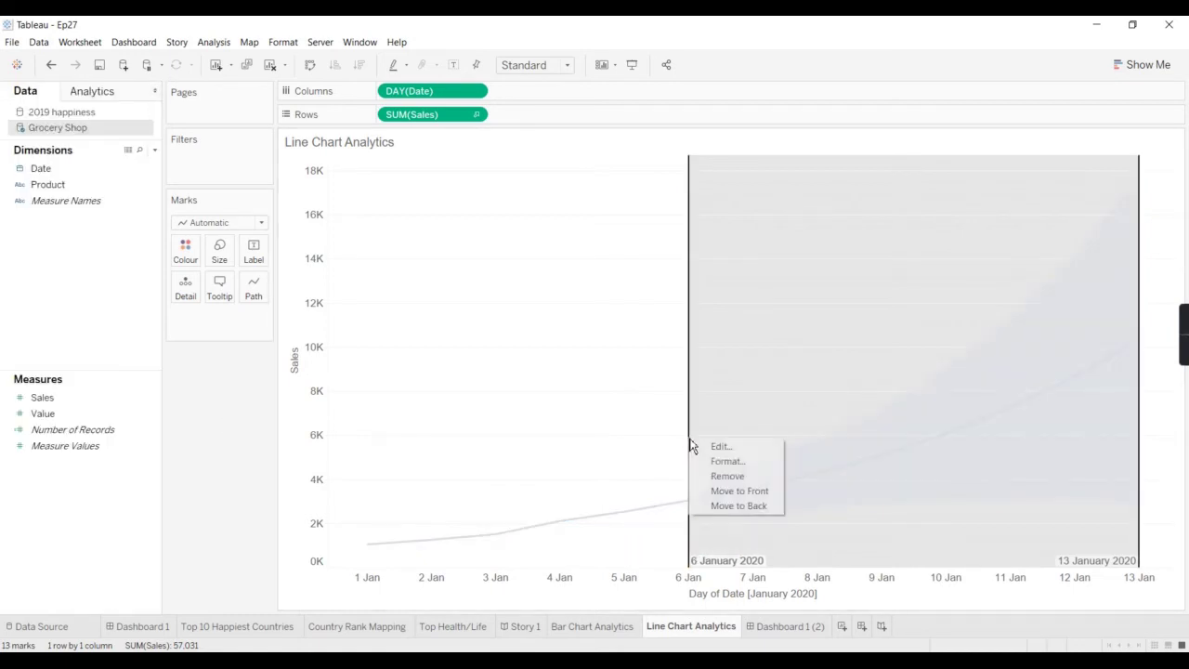
pyautogui.click(731, 558)
pyautogui.rightClick(727, 564)
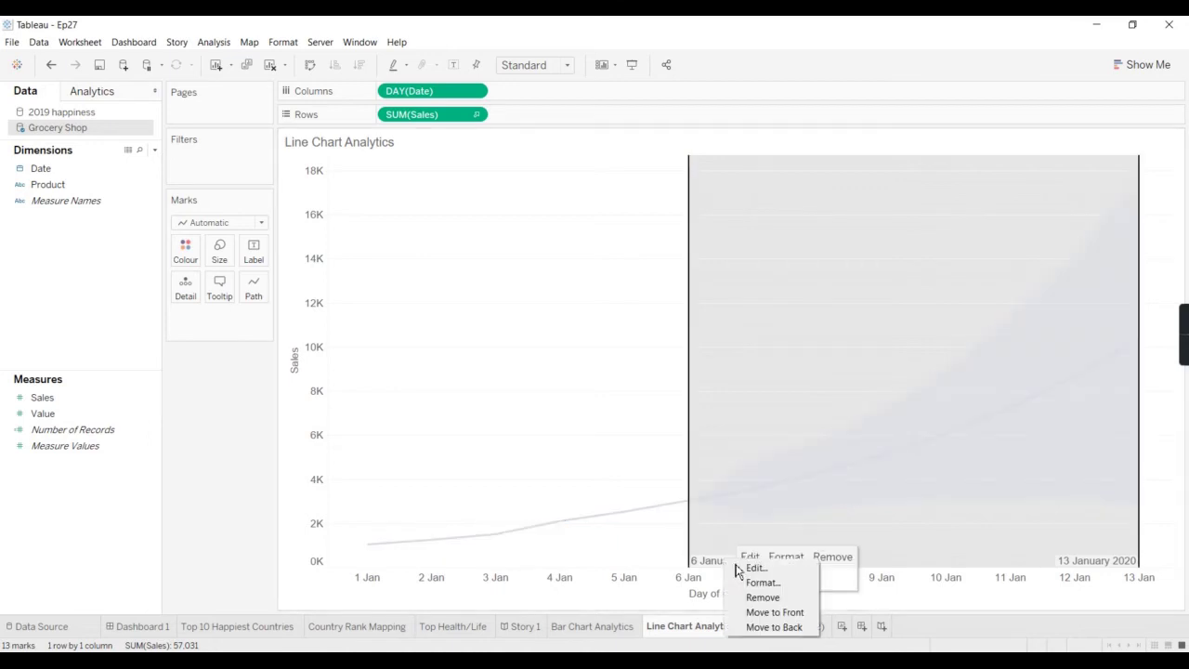
pyautogui.click(644, 208)
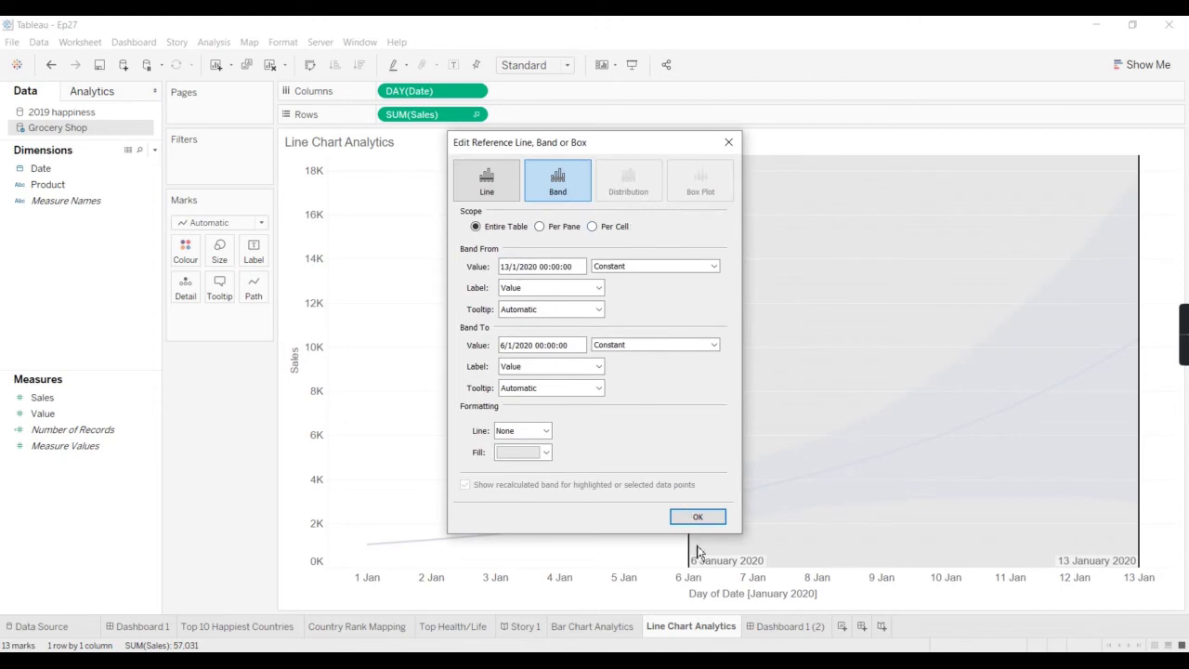
pyautogui.click(545, 452)
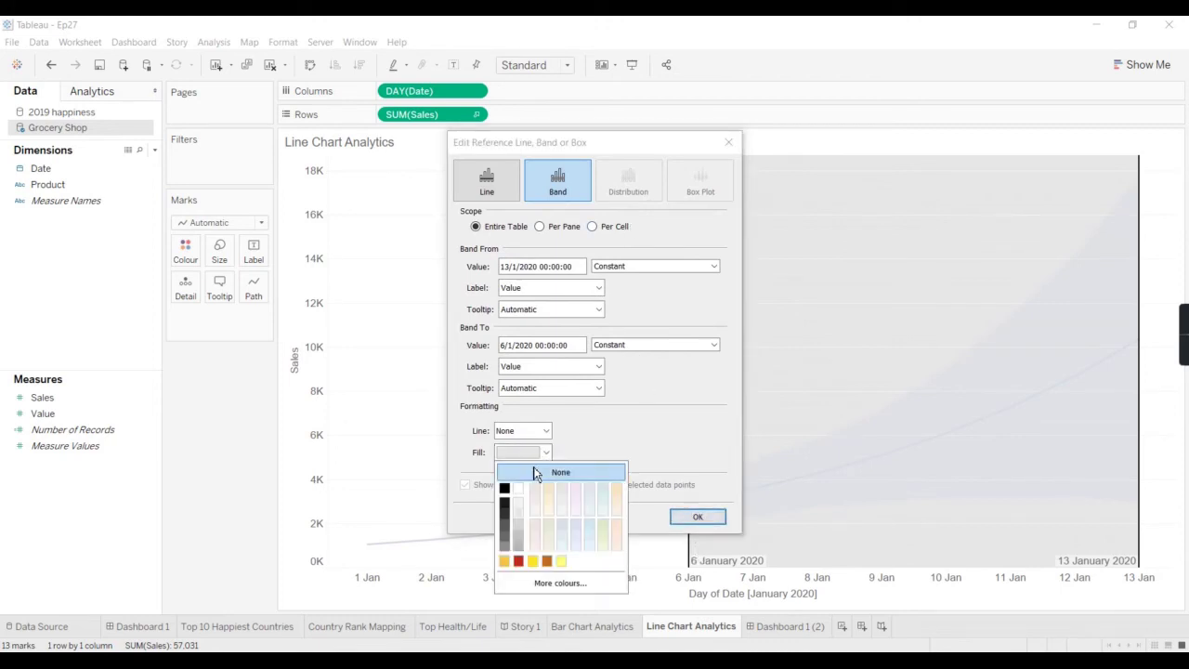
pyautogui.click(567, 472)
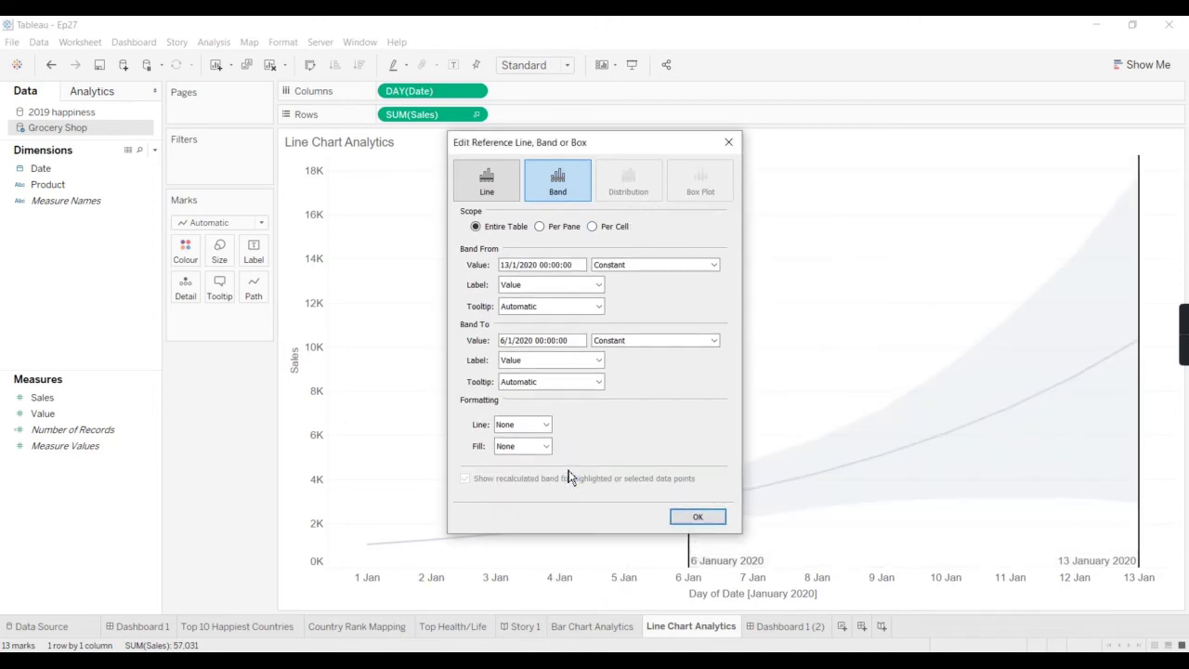
pyautogui.click(690, 516)
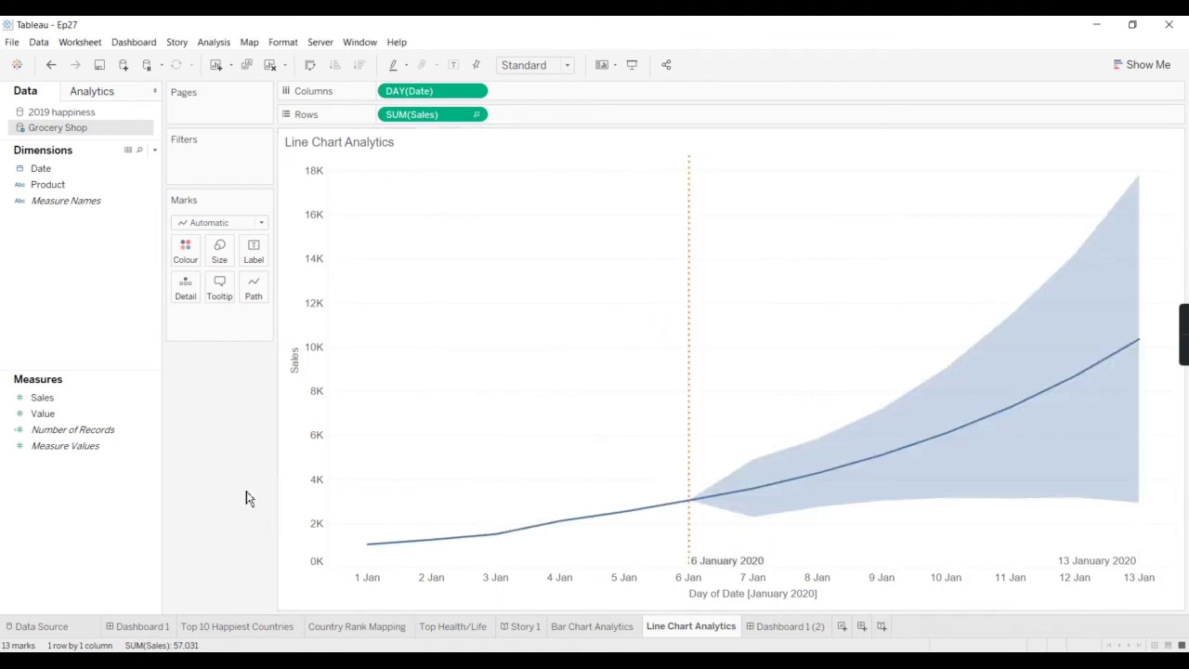
# Step: Open the Format settings for the reference band
pyautogui.rightClick(708, 565)
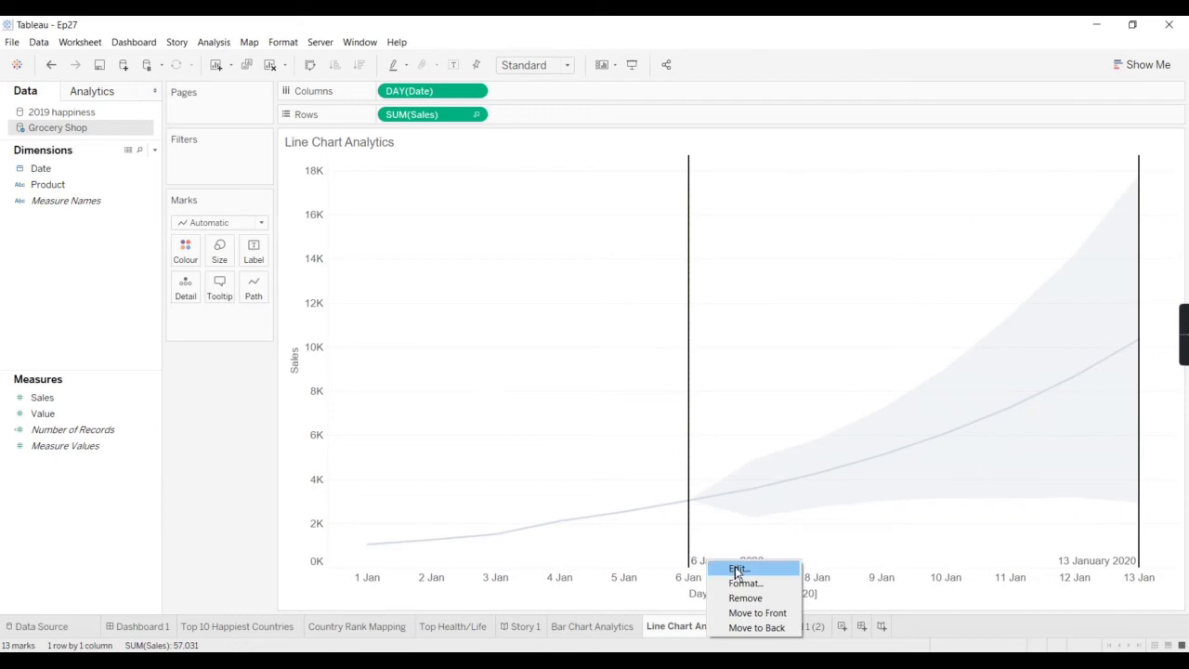
pyautogui.click(734, 570)
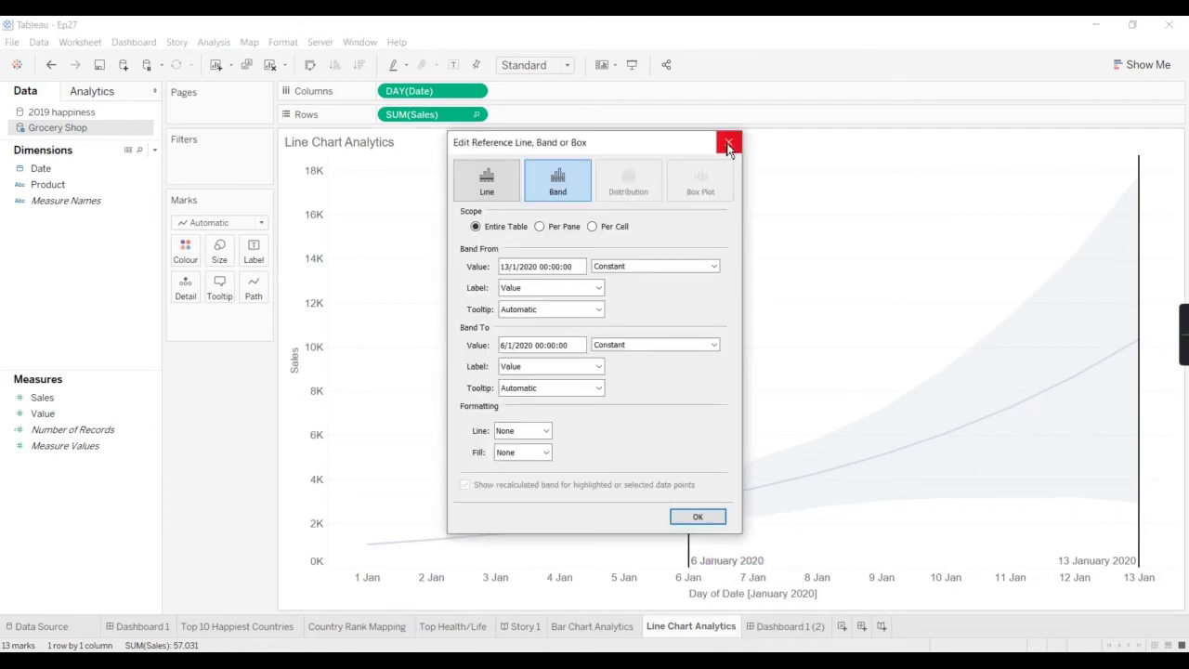
pyautogui.click(728, 142)
pyautogui.rightClick(727, 564)
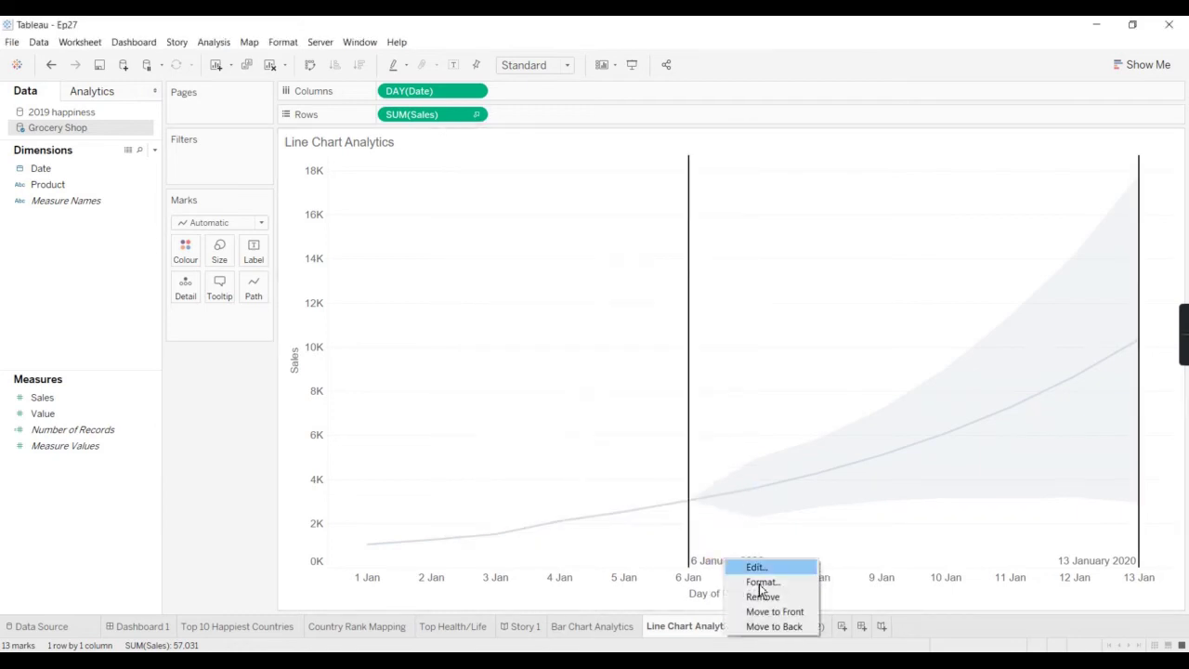
pyautogui.click(759, 579)
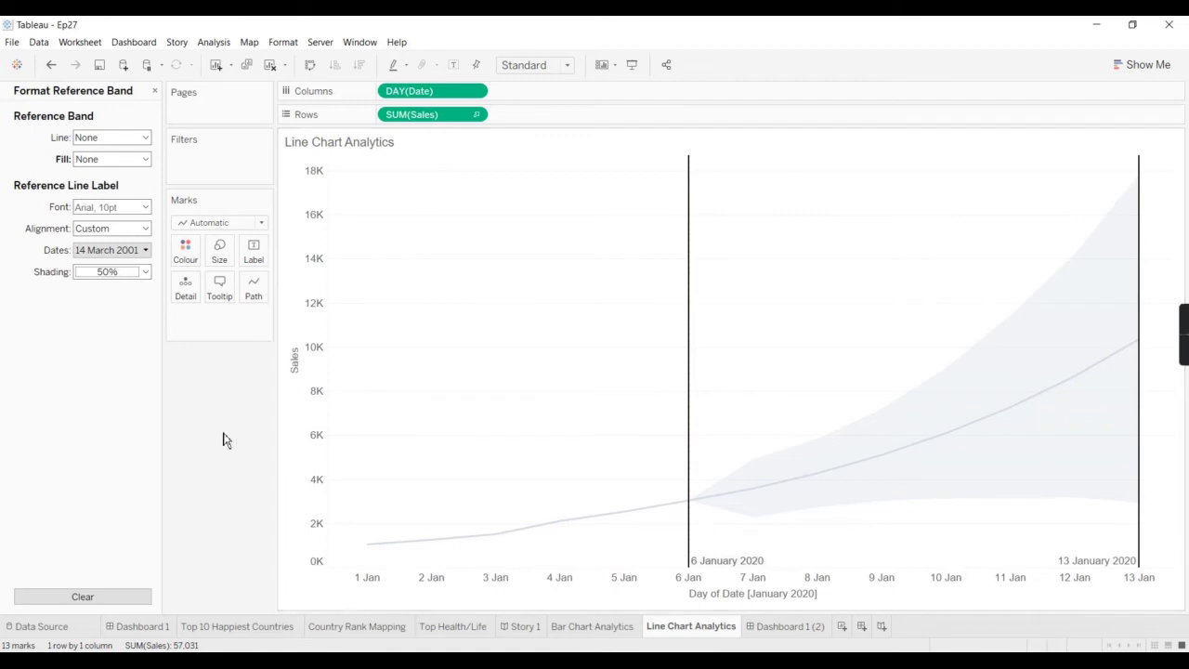
# Step: Check the Day of Date axis title and mark colours, then close the formatting pane
pyautogui.press('Escape')
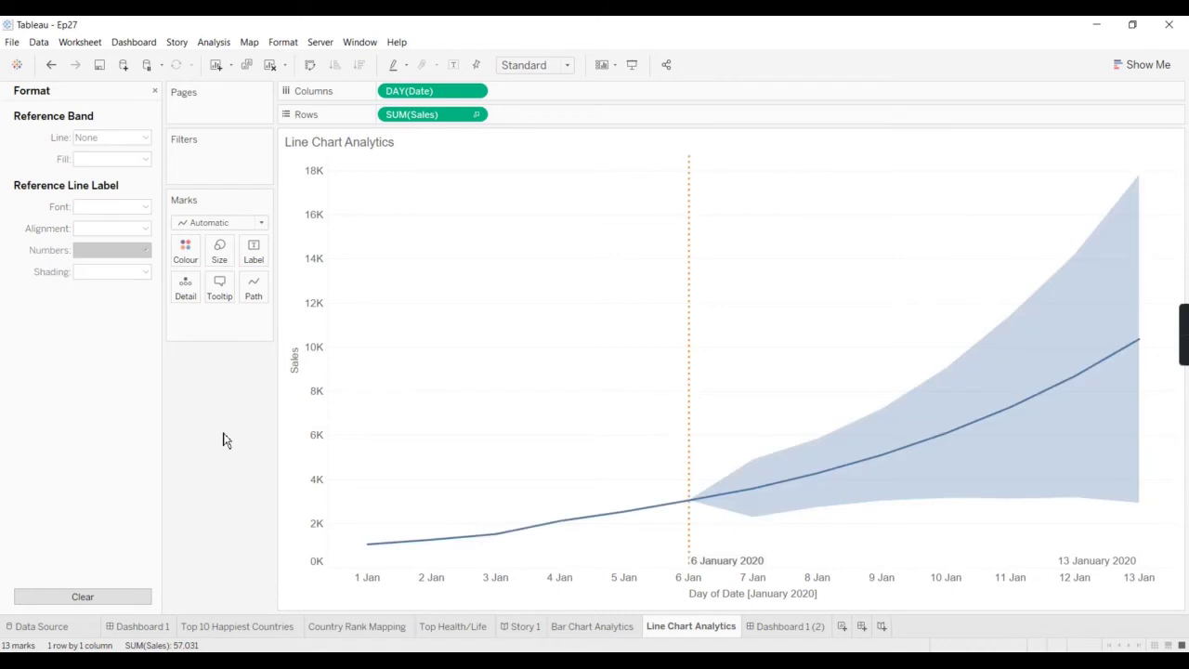
pyautogui.rightClick(731, 603)
pyautogui.click(804, 457)
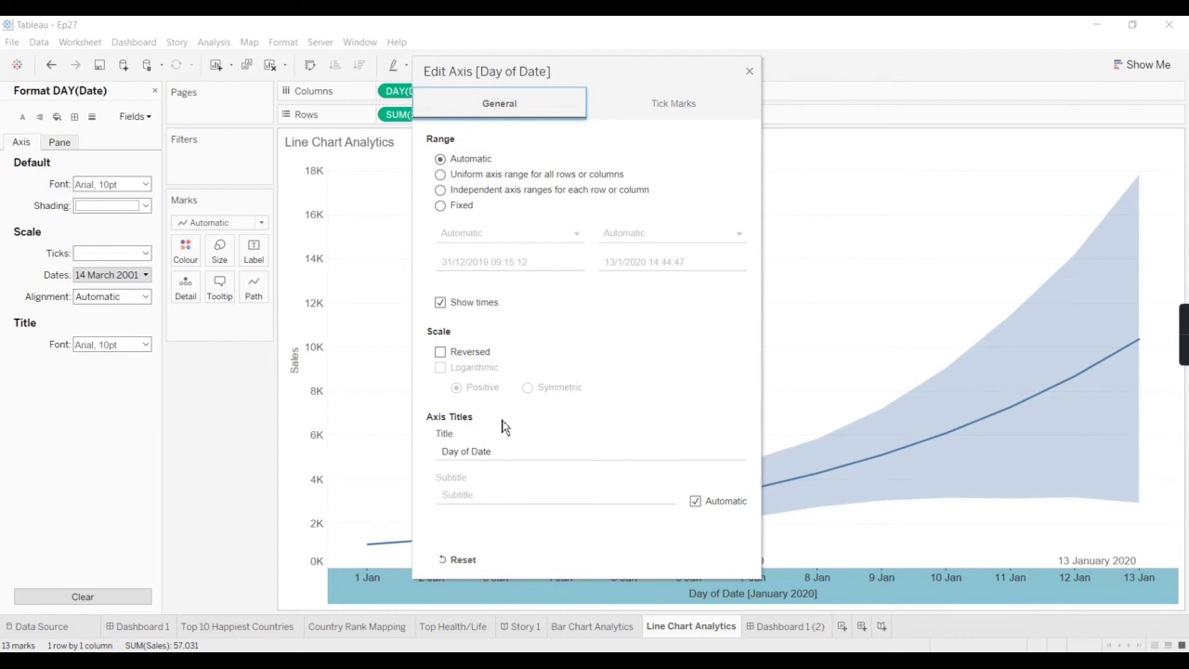
pyautogui.click(500, 452)
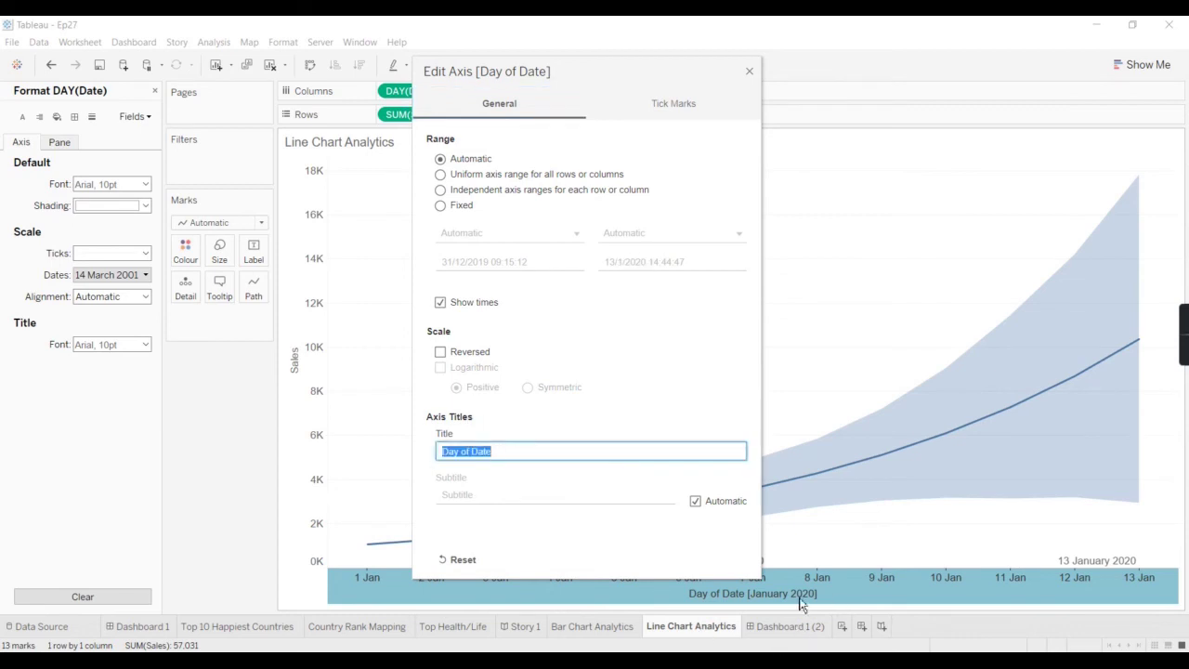
pyautogui.click(748, 70)
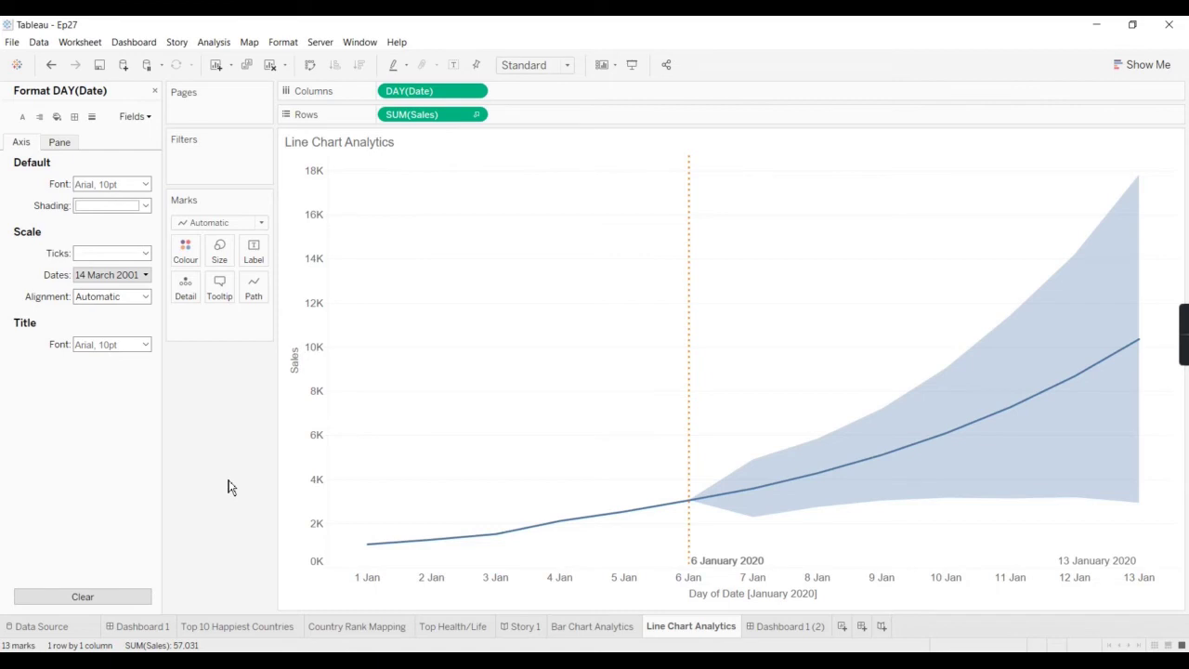
pyautogui.click(154, 93)
pyautogui.click(185, 249)
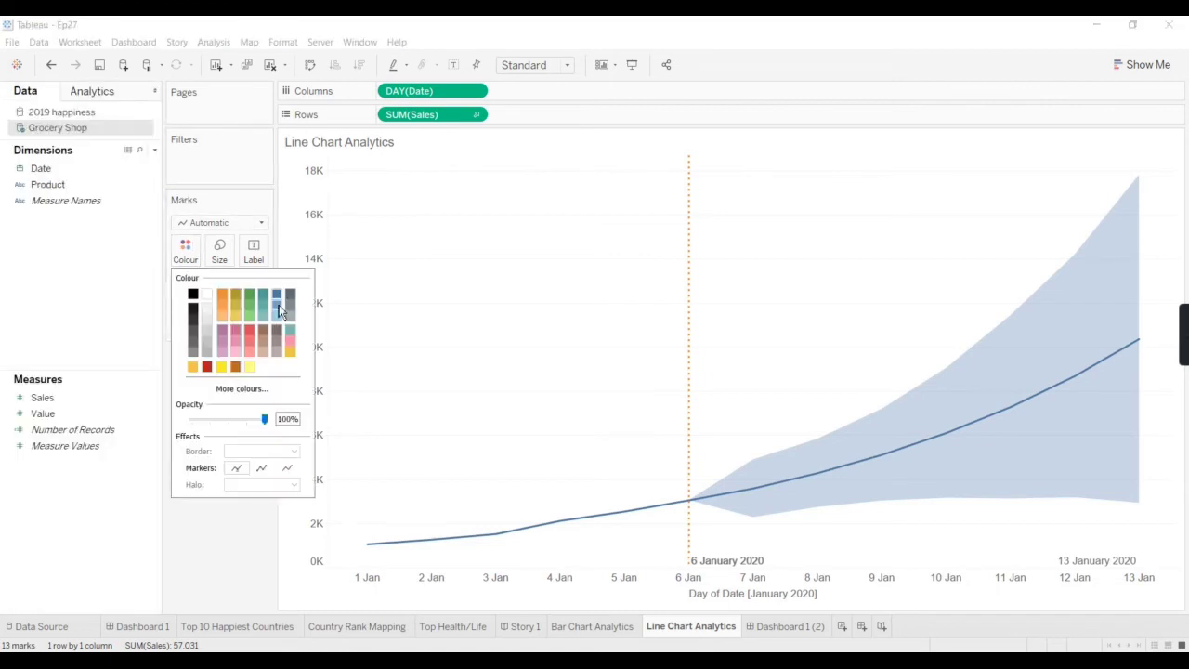
pyautogui.click(214, 527)
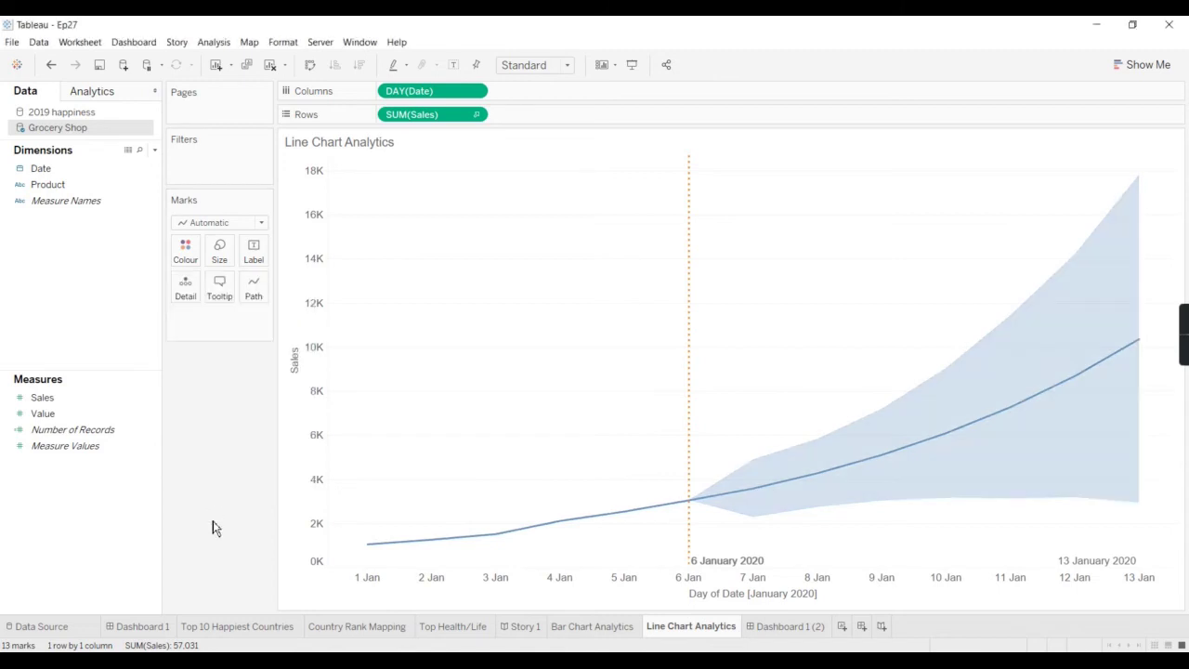
# Step: On Dashboard 1 (2), select the Line Chart Analytics zone and open its More Options menu
pyautogui.click(776, 628)
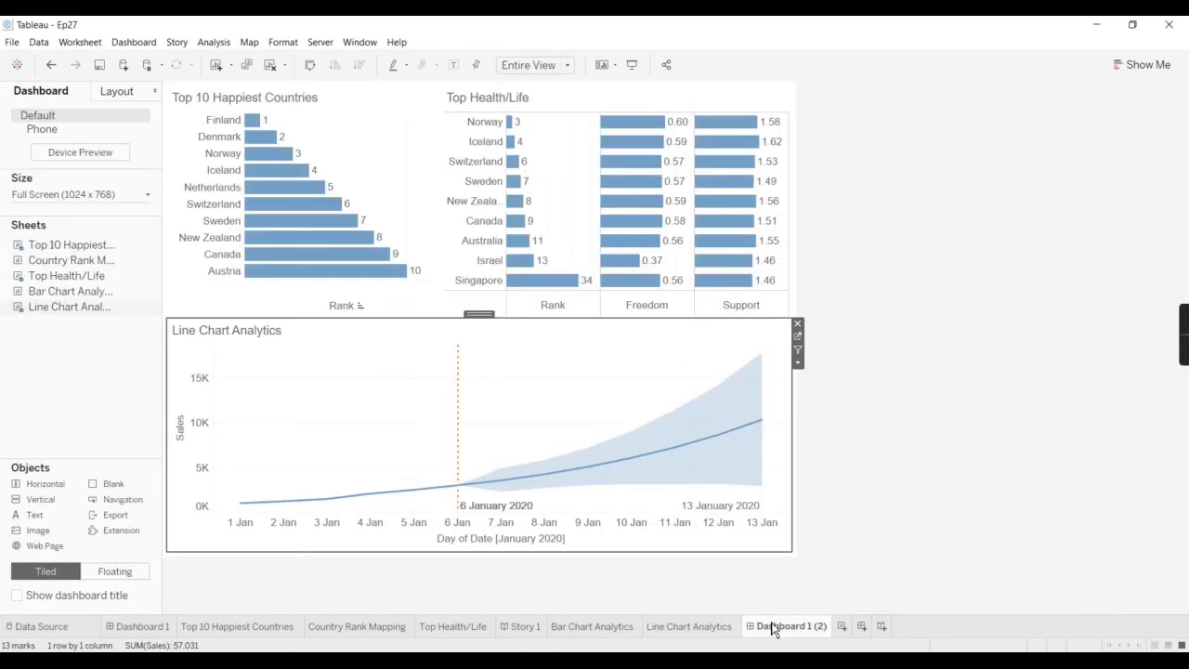
pyautogui.click(873, 279)
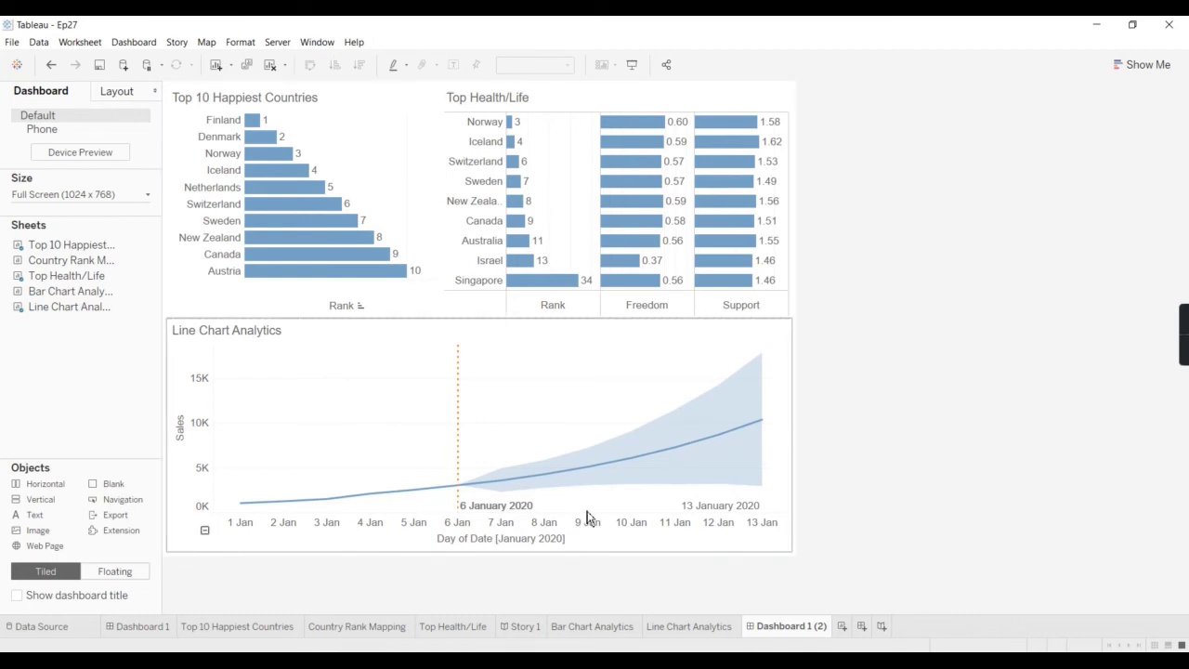
pyautogui.click(777, 354)
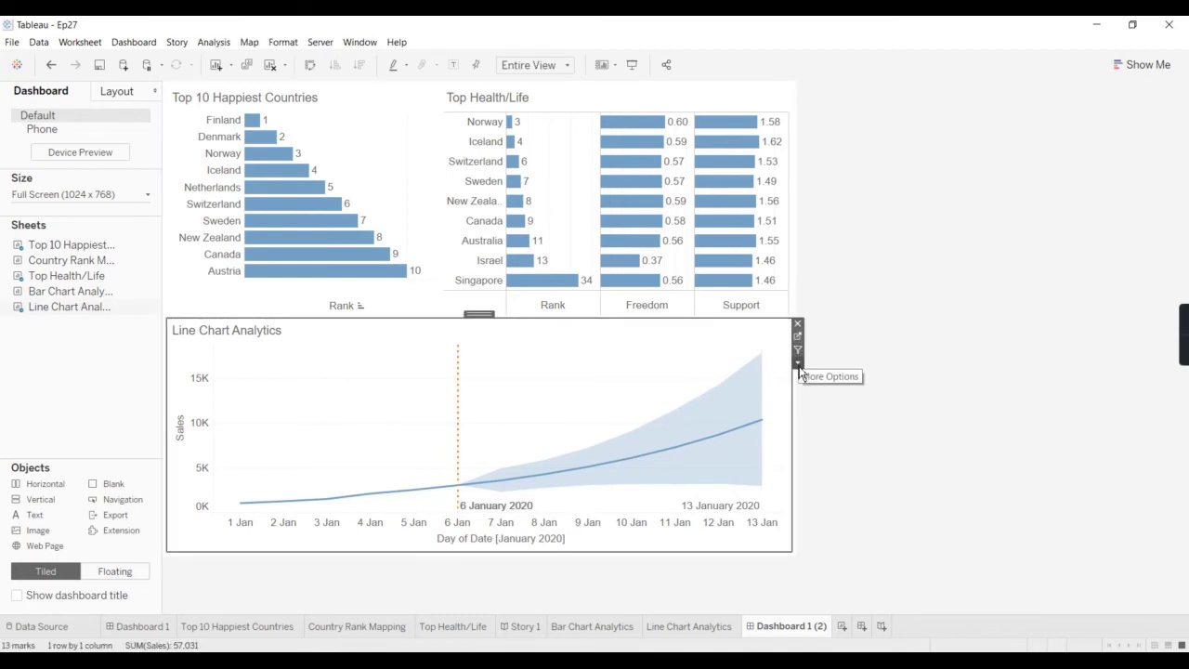
pyautogui.click(798, 364)
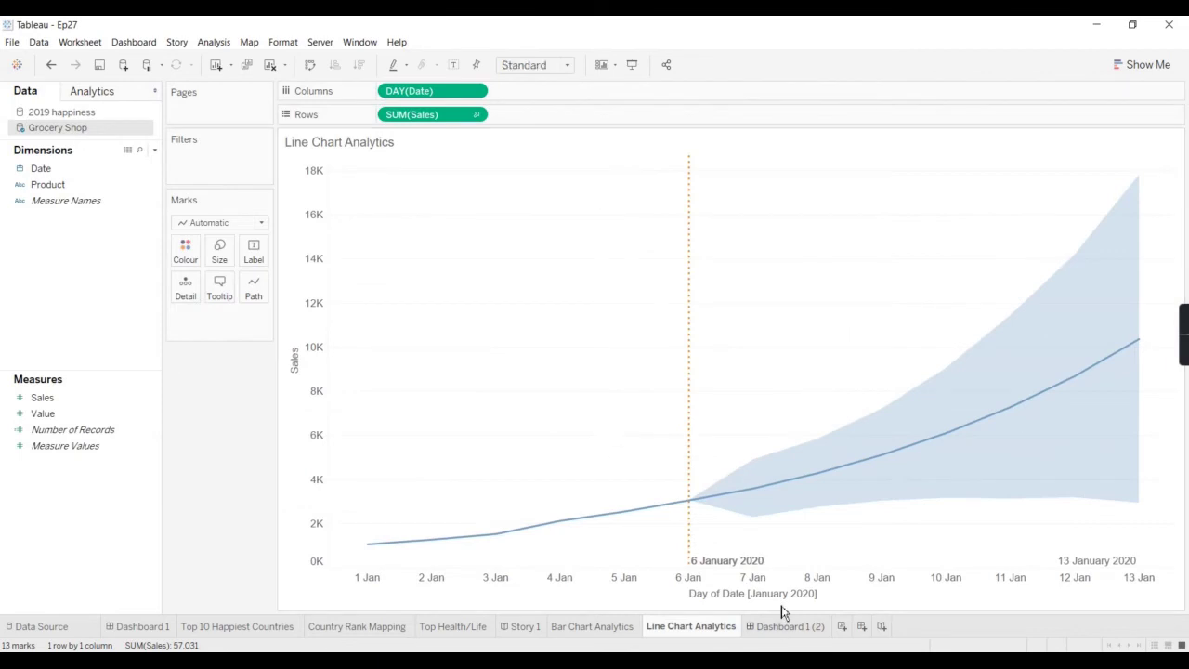
# Step: Hide the date axis header on the Line Chart Analytics sheet
pyautogui.rightClick(778, 603)
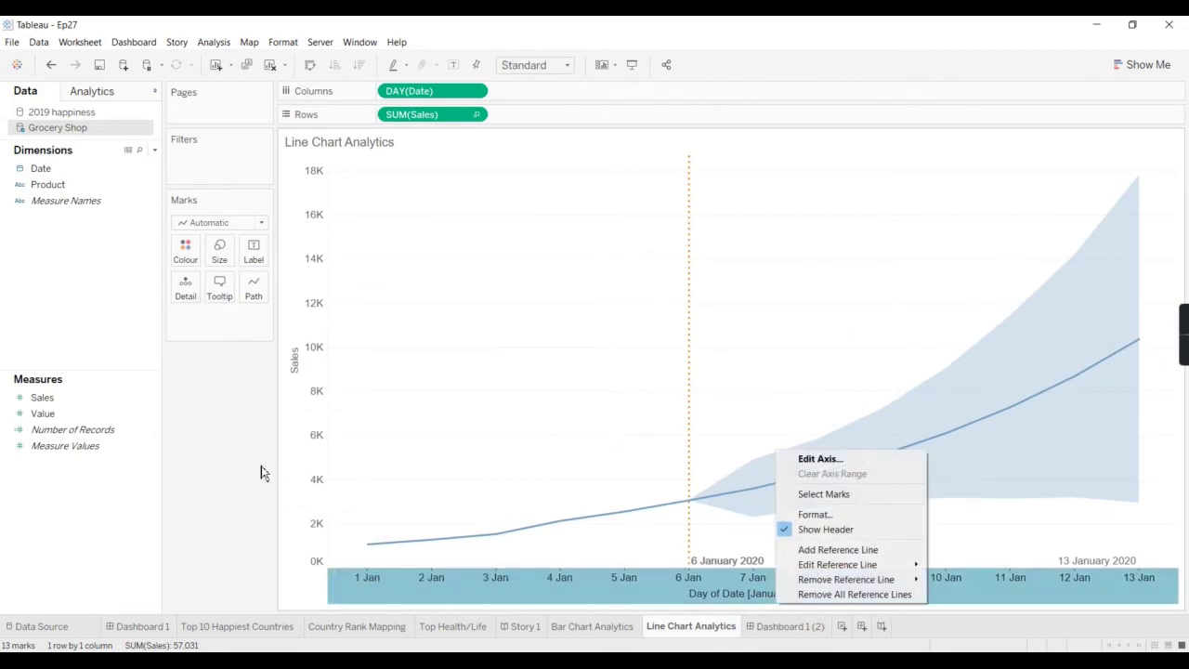
pyautogui.click(810, 513)
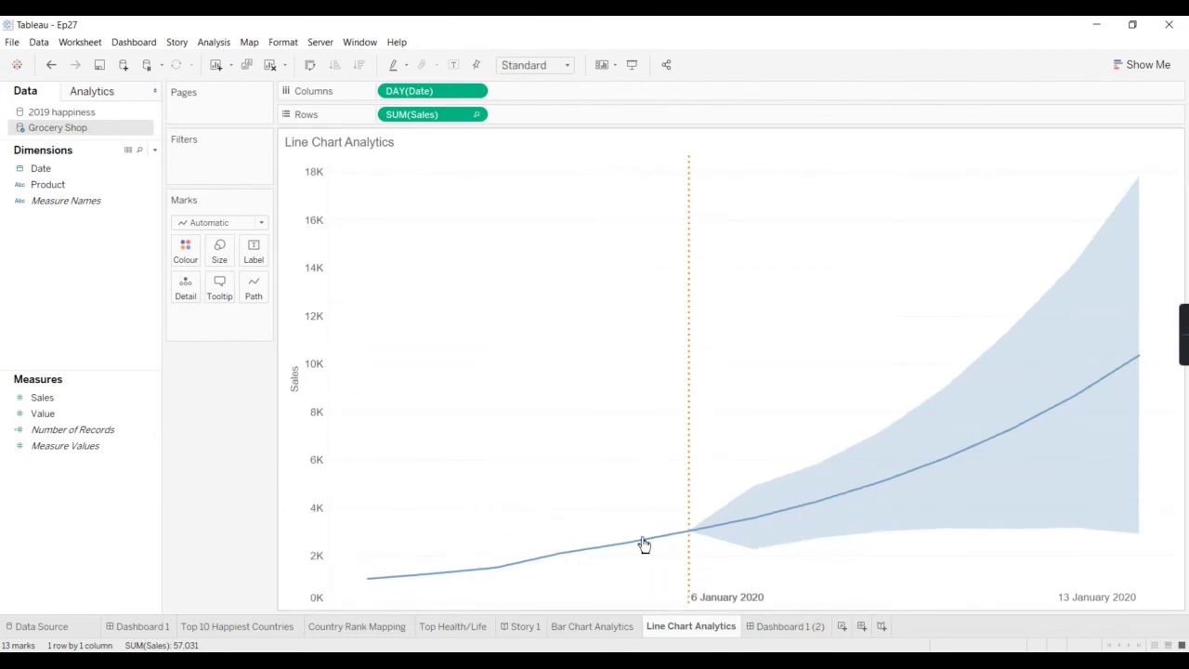
pyautogui.moveTo(669, 543)
pyautogui.moveTo(376, 579)
# Step: Stretch the Top 10 Happiest Countries bars taller on Dashboard 1 (2)
pyautogui.click(791, 627)
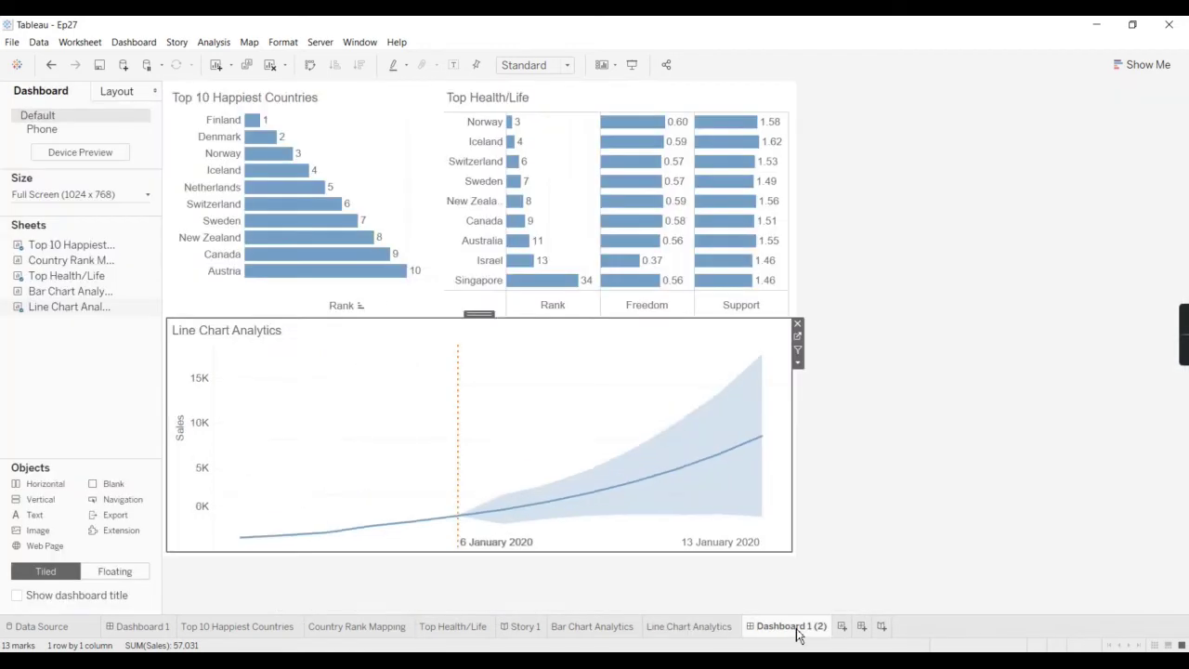
pyautogui.click(932, 493)
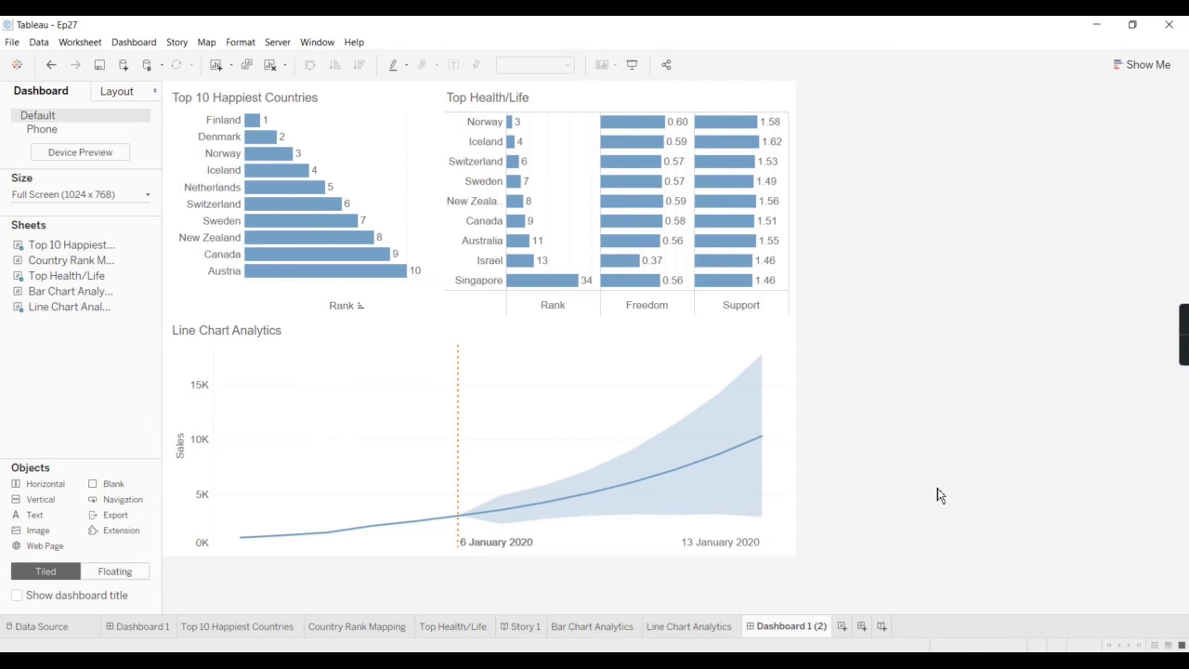
pyautogui.click(417, 291)
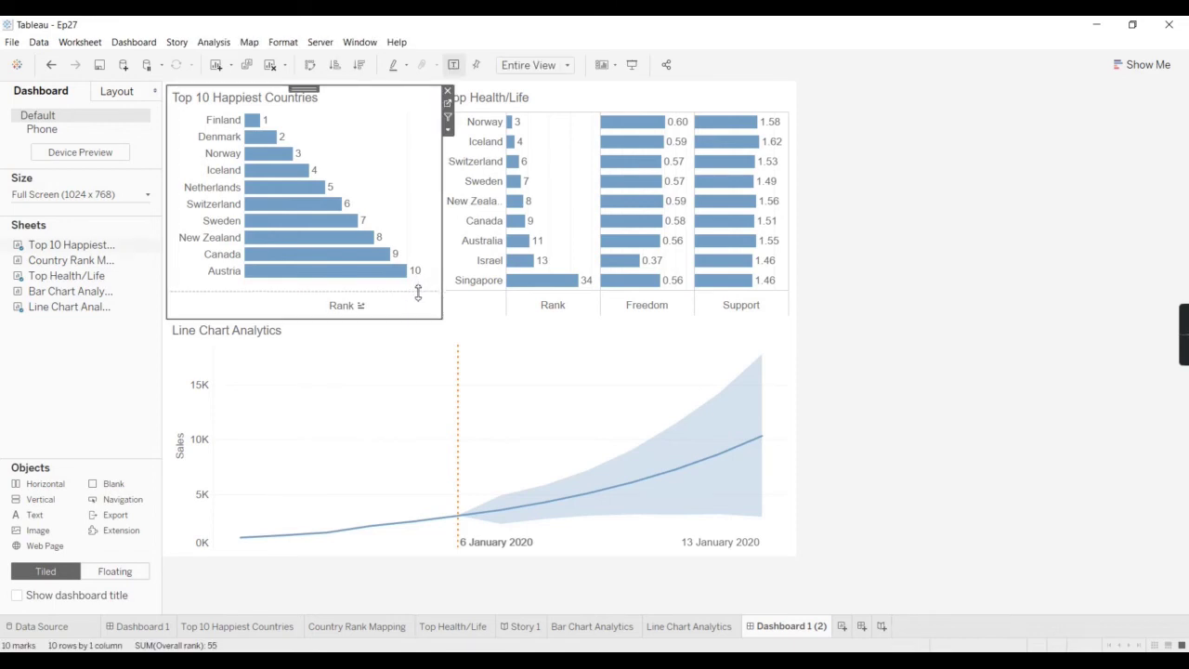
pyautogui.moveTo(418, 294); pyautogui.dragTo(418, 295)
pyautogui.click(860, 350)
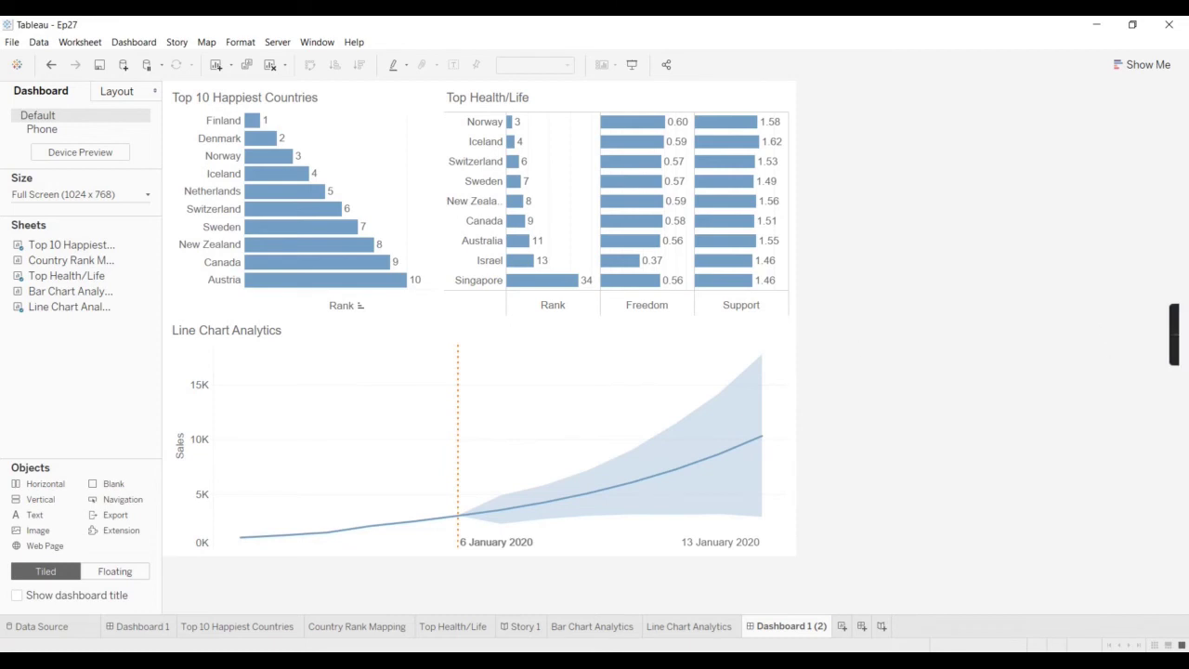
# Step: Drop Bar Chart Analytics onto the dashboard, then remove it again
pyautogui.click(1181, 334)
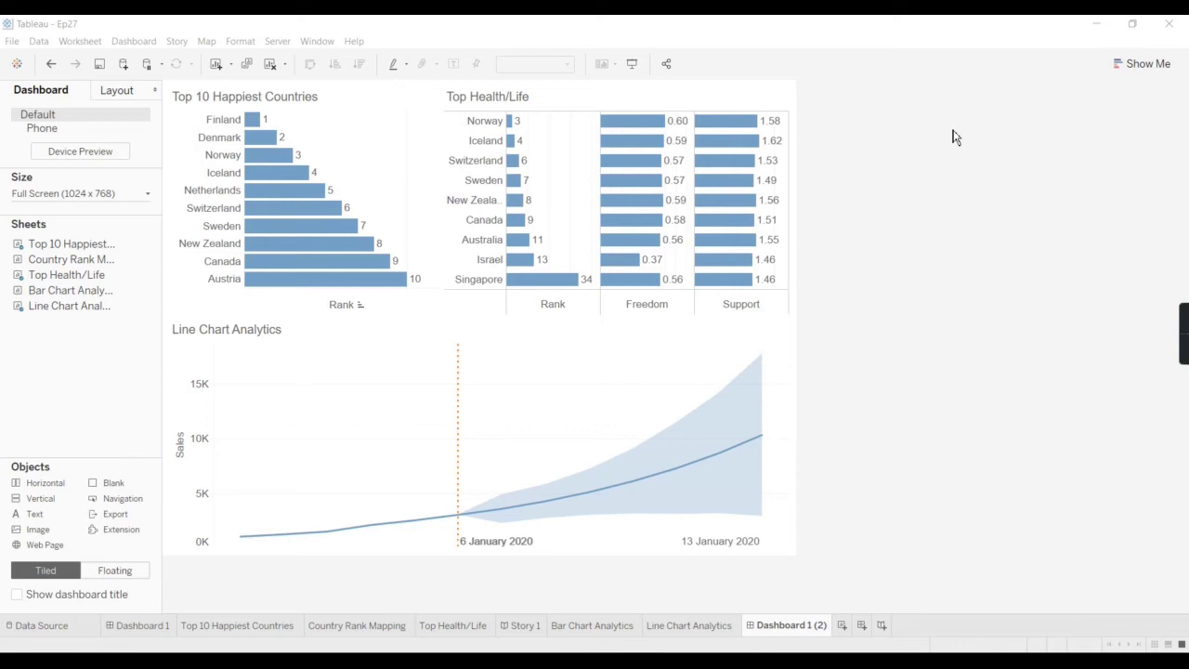
pyautogui.moveTo(323, 243)
pyautogui.mouseDown()
pyautogui.moveTo(529, 204)
pyautogui.moveTo(399, 426)
pyautogui.moveTo(554, 397)
pyautogui.moveTo(475, 368)
pyautogui.mouseUp()
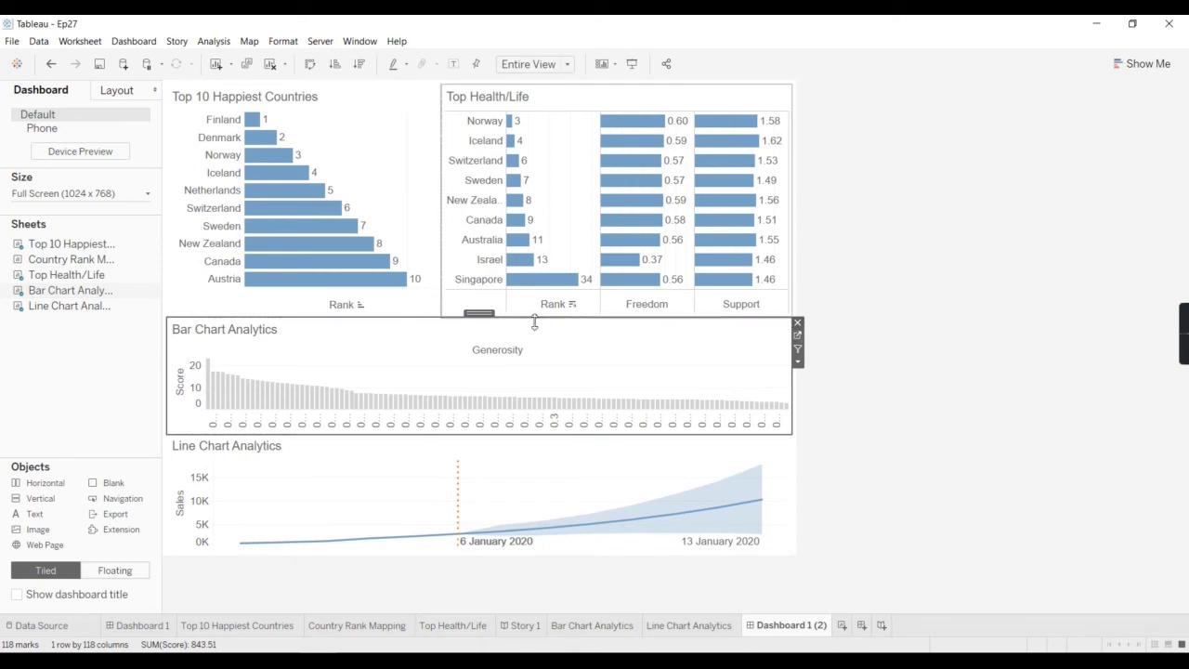
pyautogui.click(797, 323)
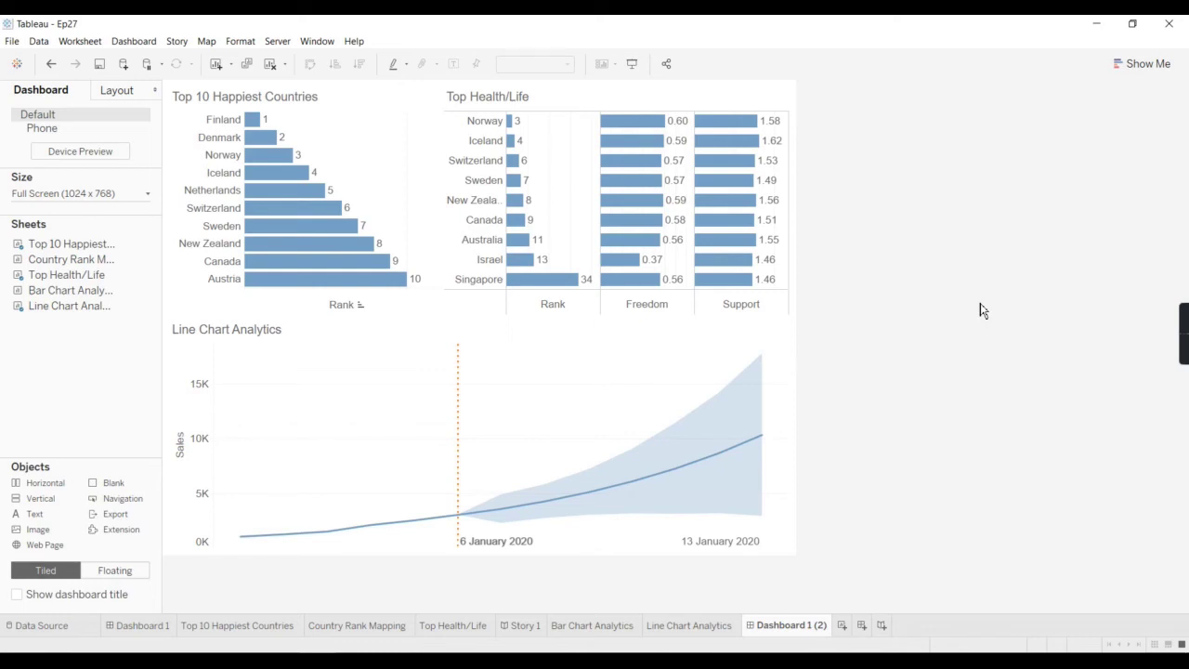
# Step: Make the Top Health/Life, Top 10 Happiest Countries and line chart zones floating
pyautogui.click(775, 105)
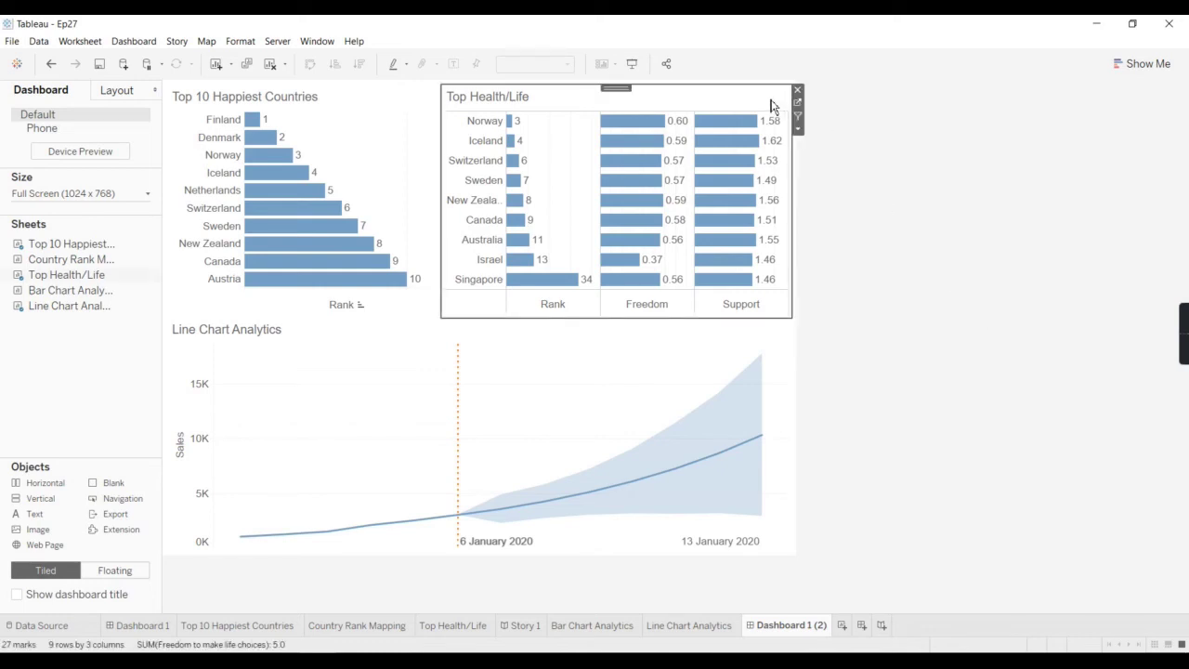
pyautogui.click(802, 134)
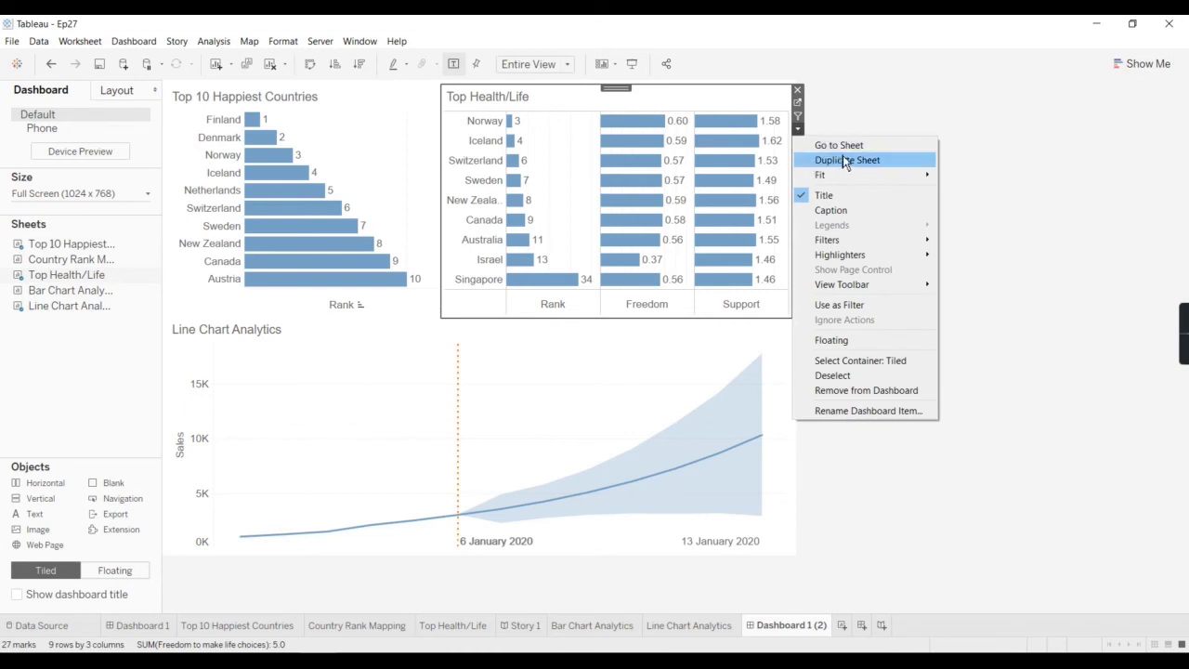
pyautogui.click(833, 341)
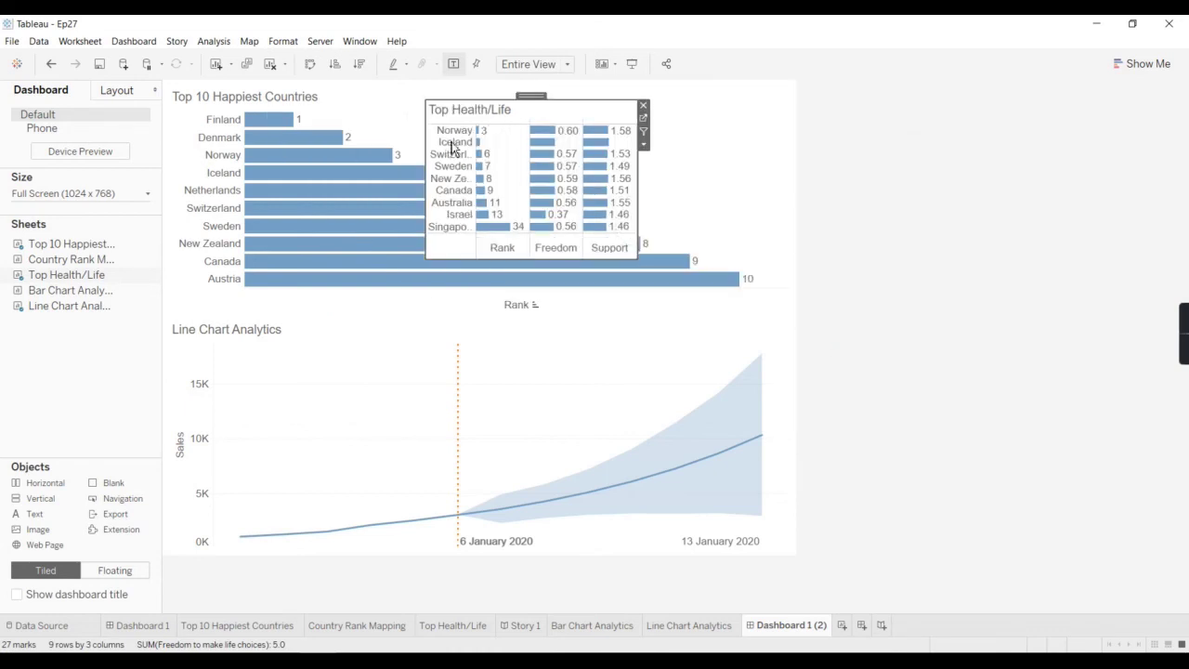
pyautogui.click(384, 99)
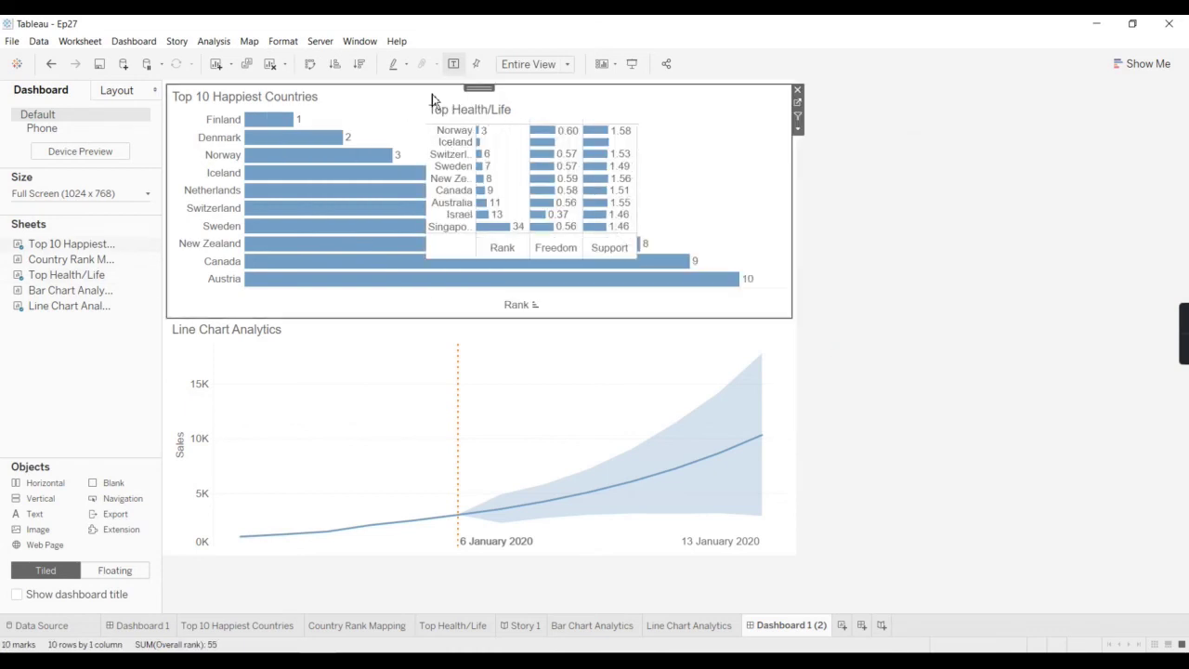
pyautogui.click(802, 137)
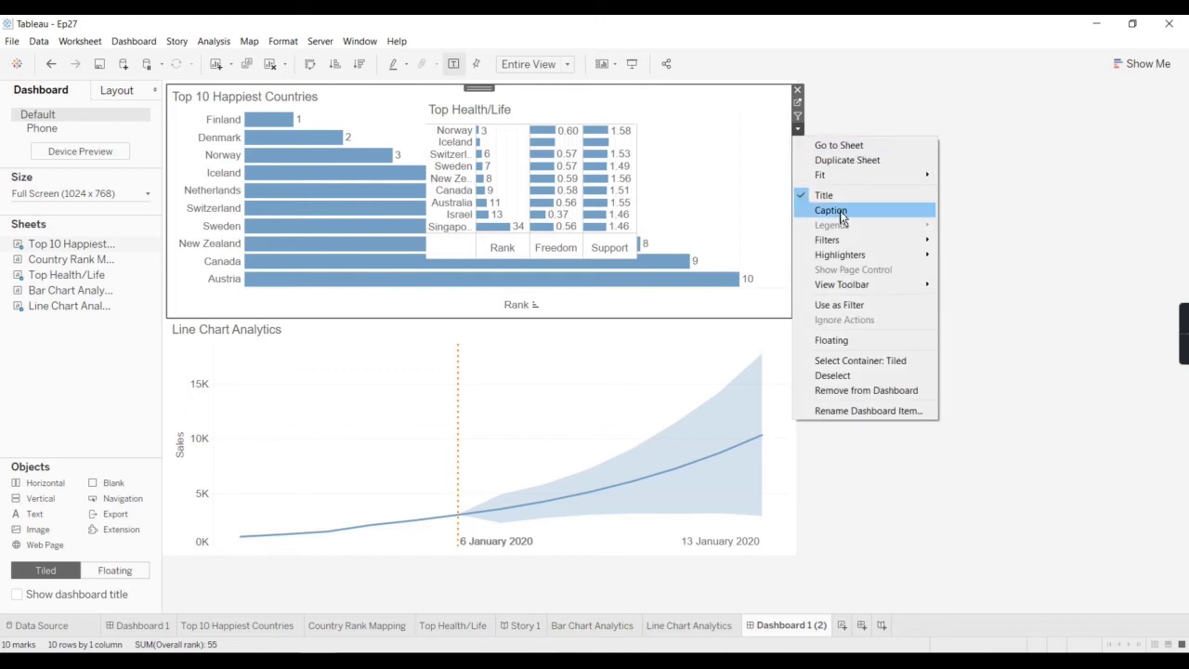
pyautogui.click(832, 340)
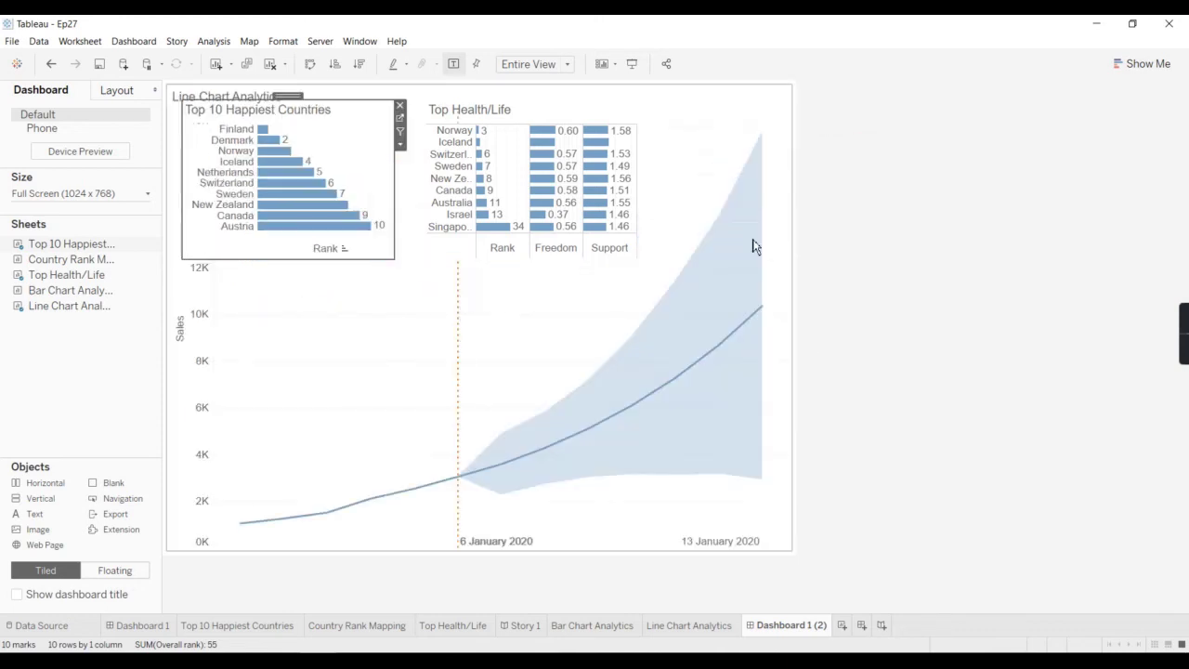
pyautogui.click(764, 124)
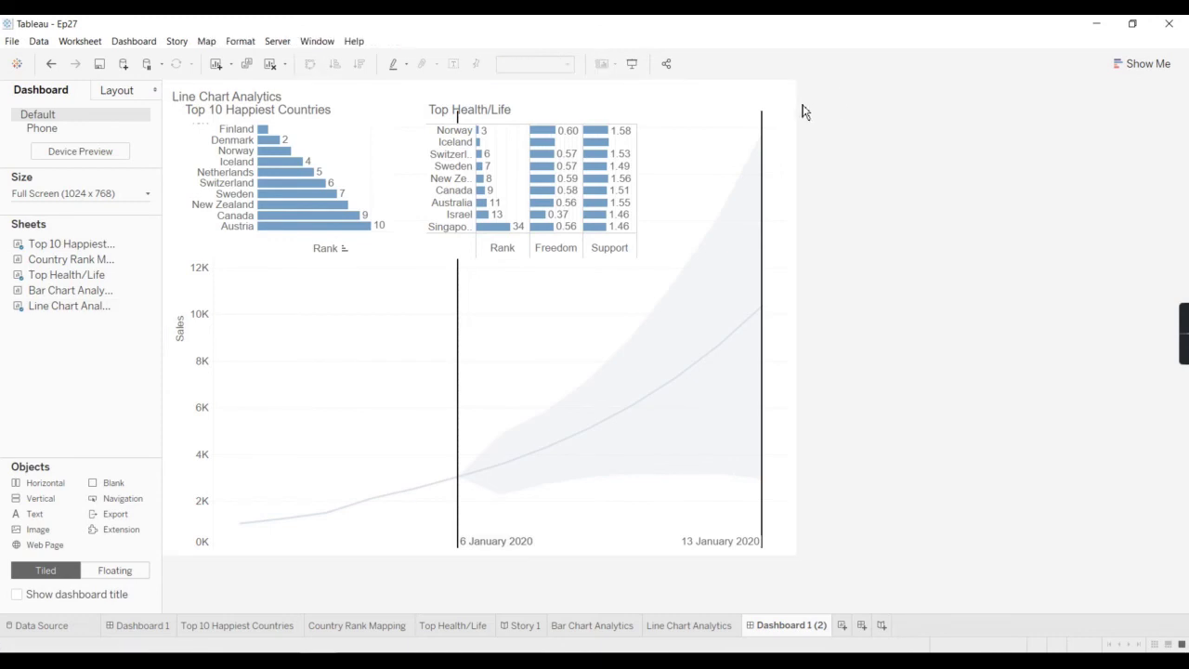
pyautogui.click(783, 98)
pyautogui.click(799, 131)
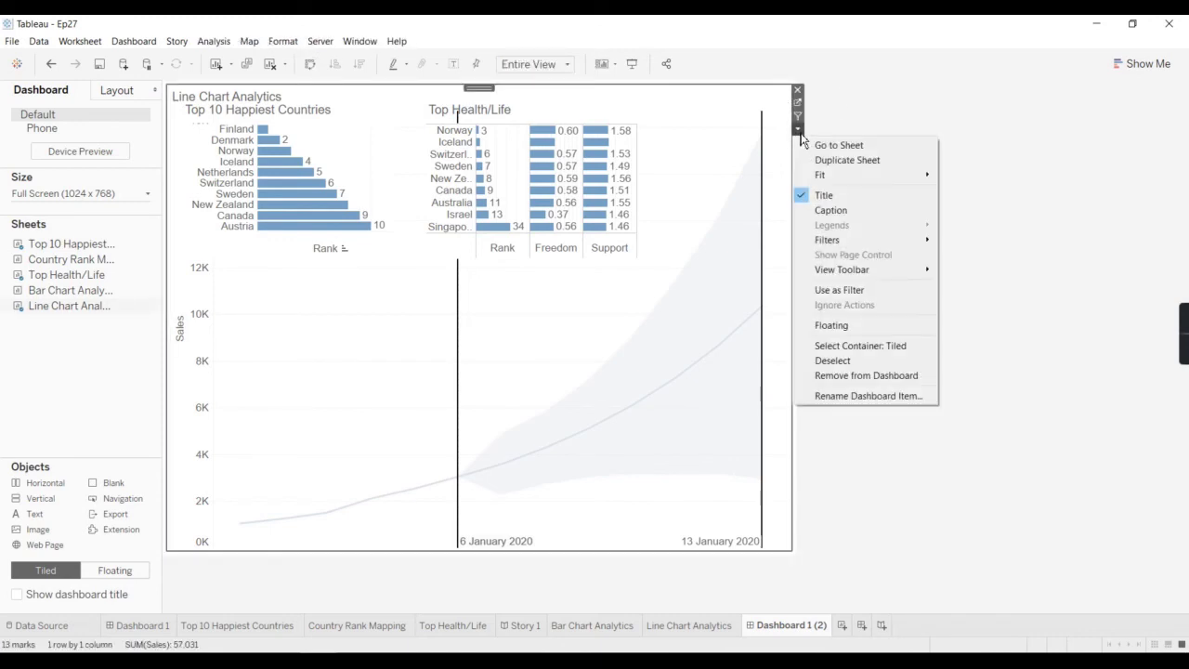
pyautogui.click(855, 325)
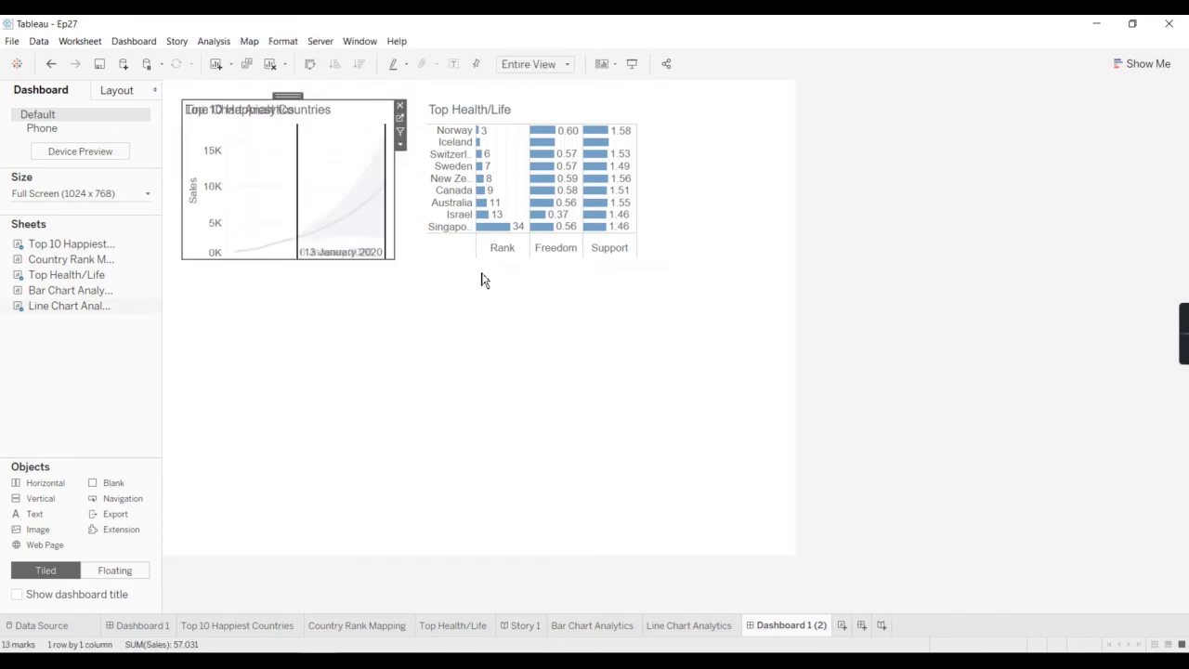
# Step: Place the line chart wide along the bottom and size the two top charts side by side
pyautogui.moveTo(294, 97); pyautogui.dragTo(292, 306)
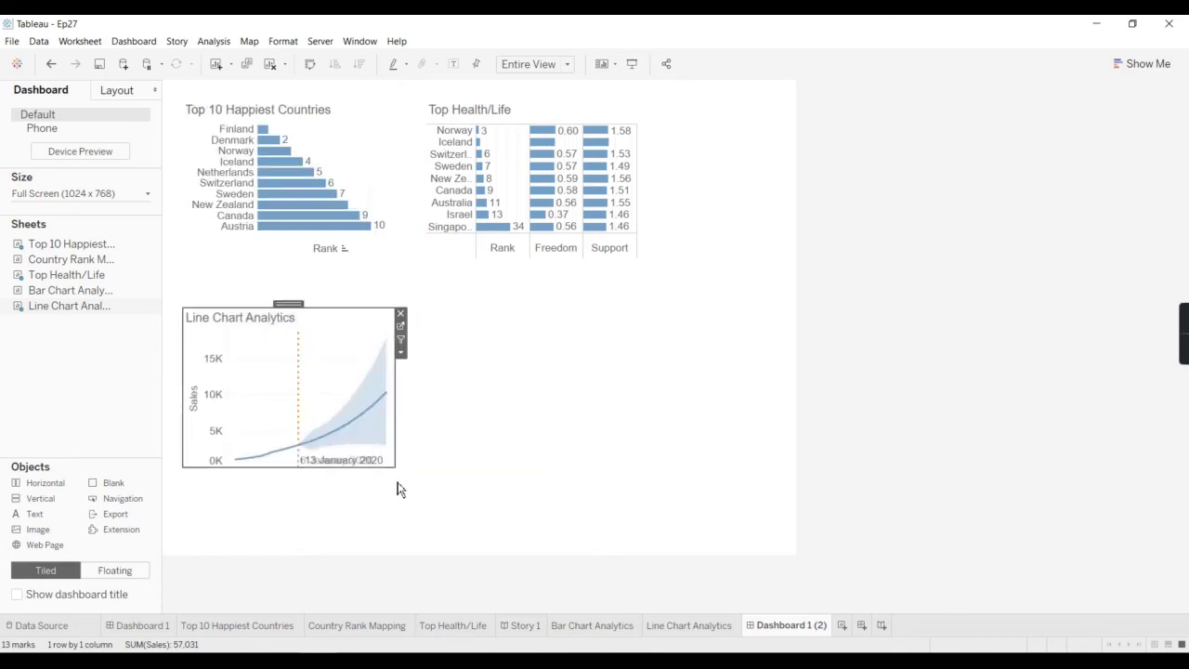
pyautogui.moveTo(397, 467); pyautogui.dragTo(763, 527)
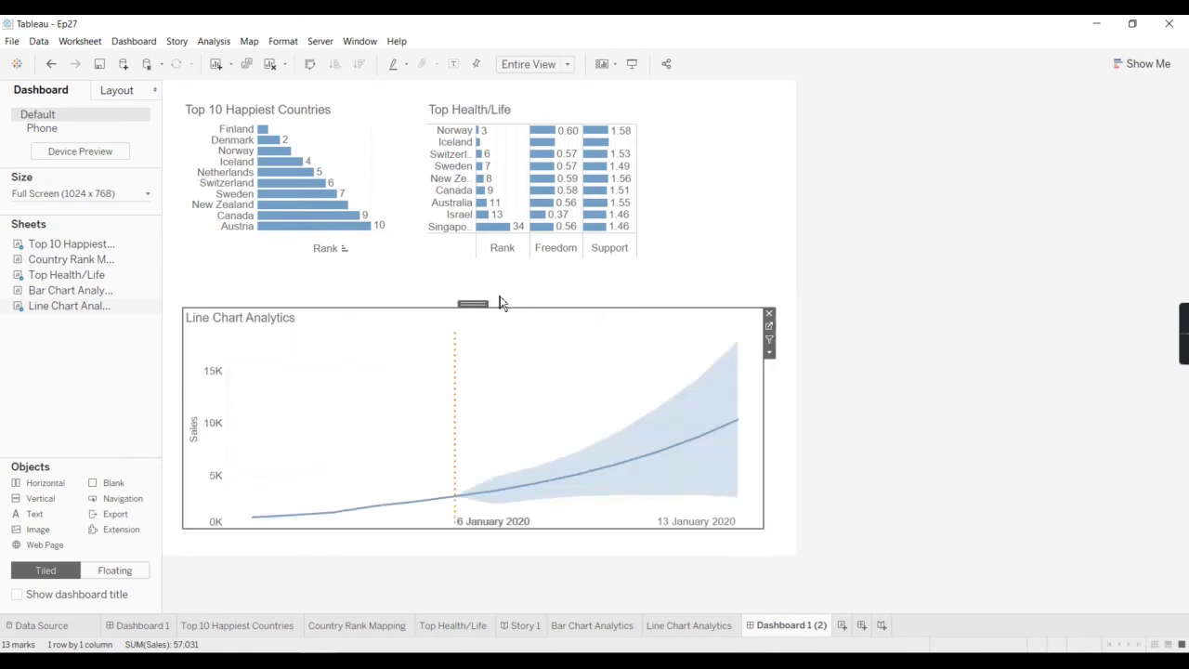
pyautogui.moveTo(473, 306); pyautogui.dragTo(475, 308)
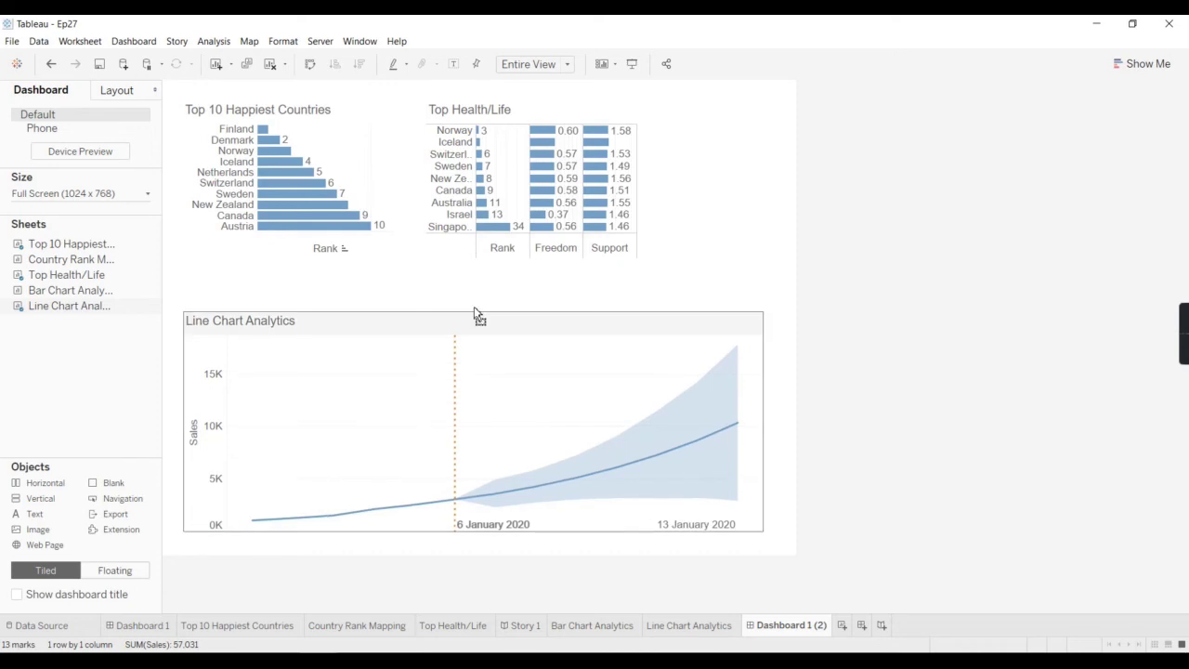
pyautogui.click(510, 135)
pyautogui.moveTo(544, 113); pyautogui.dragTo(669, 108)
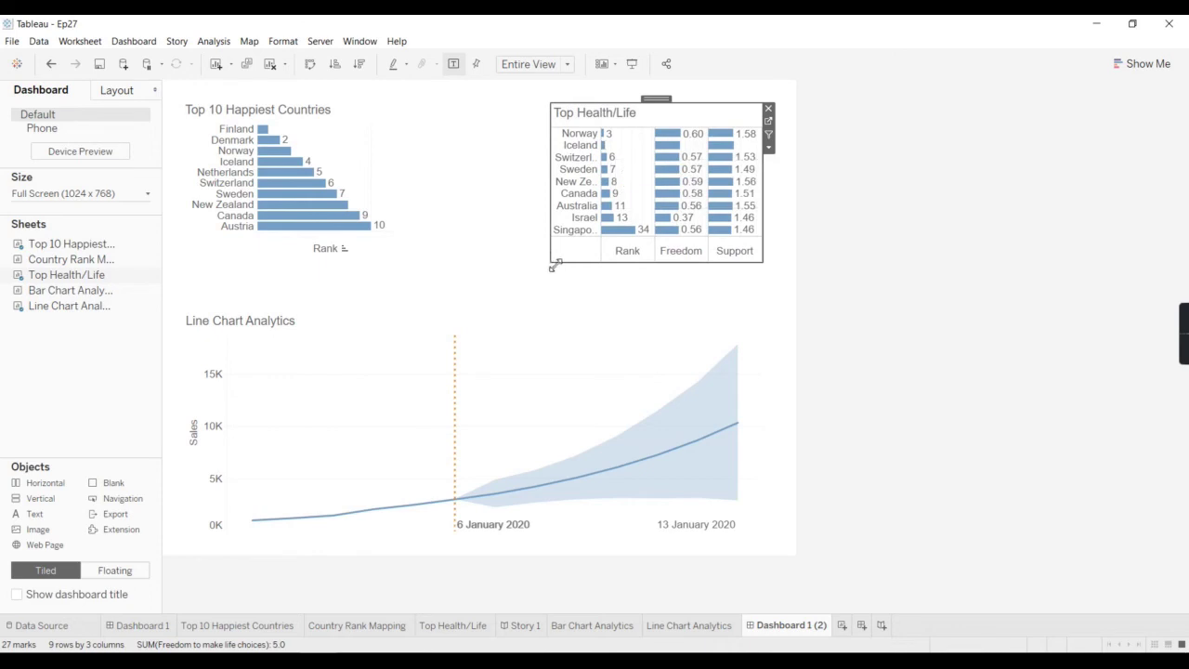
pyautogui.moveTo(553, 265); pyautogui.dragTo(461, 266)
pyautogui.click(391, 125)
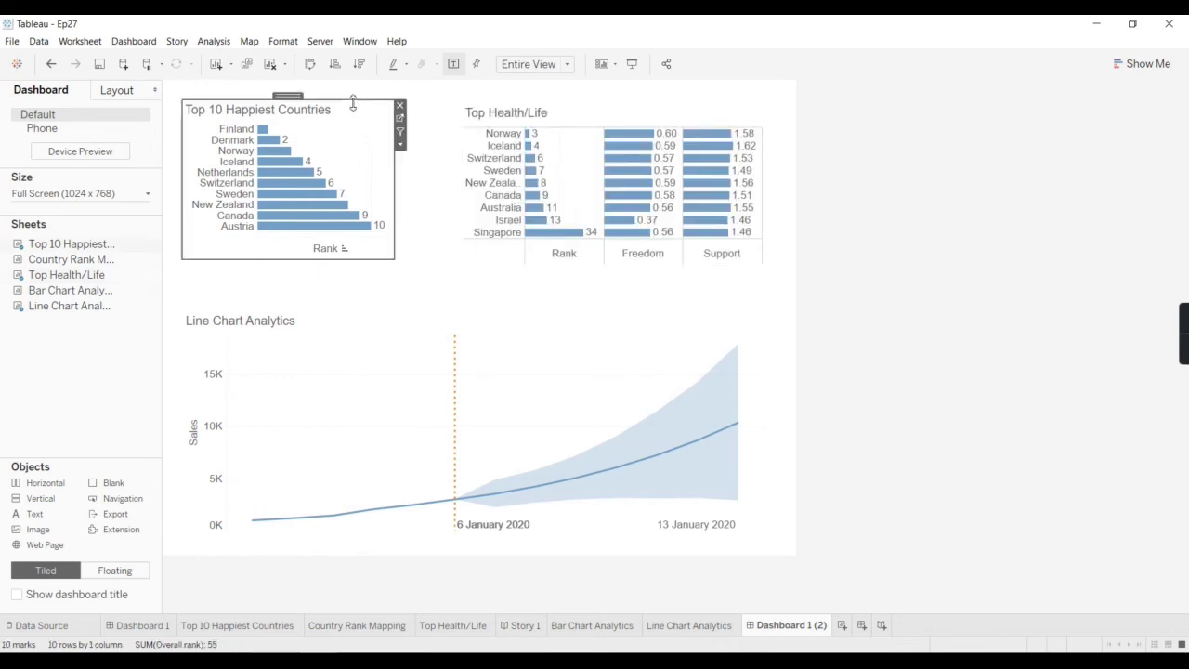
pyautogui.moveTo(288, 96); pyautogui.dragTo(287, 103)
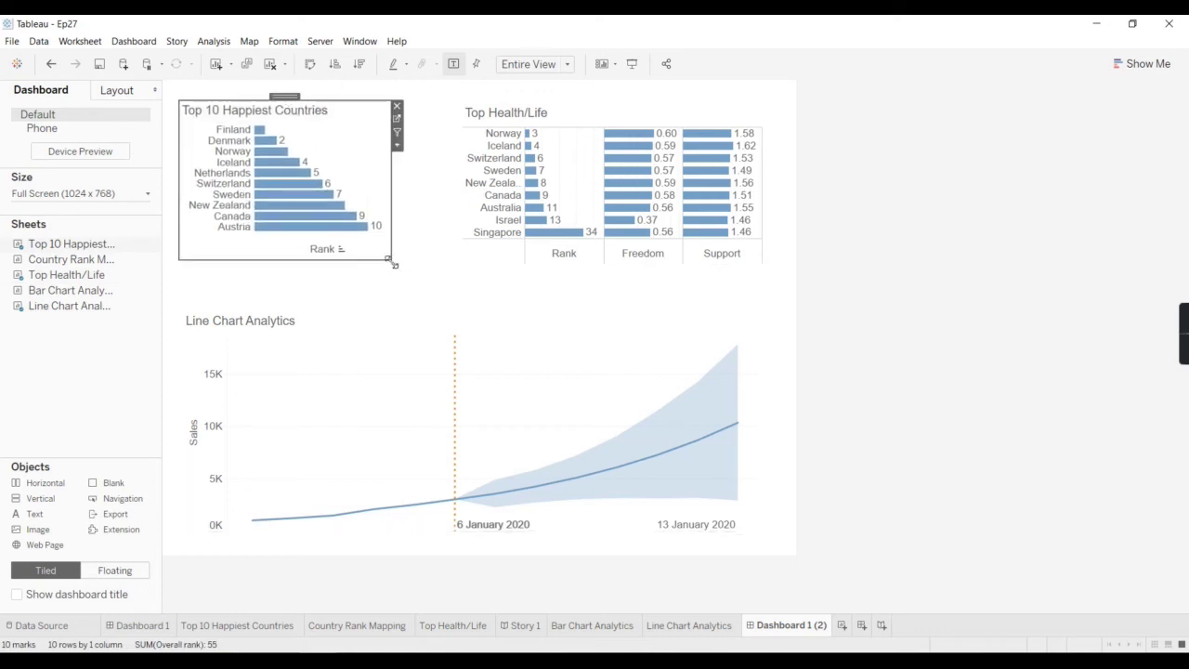
pyautogui.moveTo(392, 260); pyautogui.dragTo(448, 282)
# Step: Make the Top Health/Life zone taller, review the layout, and open the Top Health/Life worksheet
pyautogui.click(764, 275)
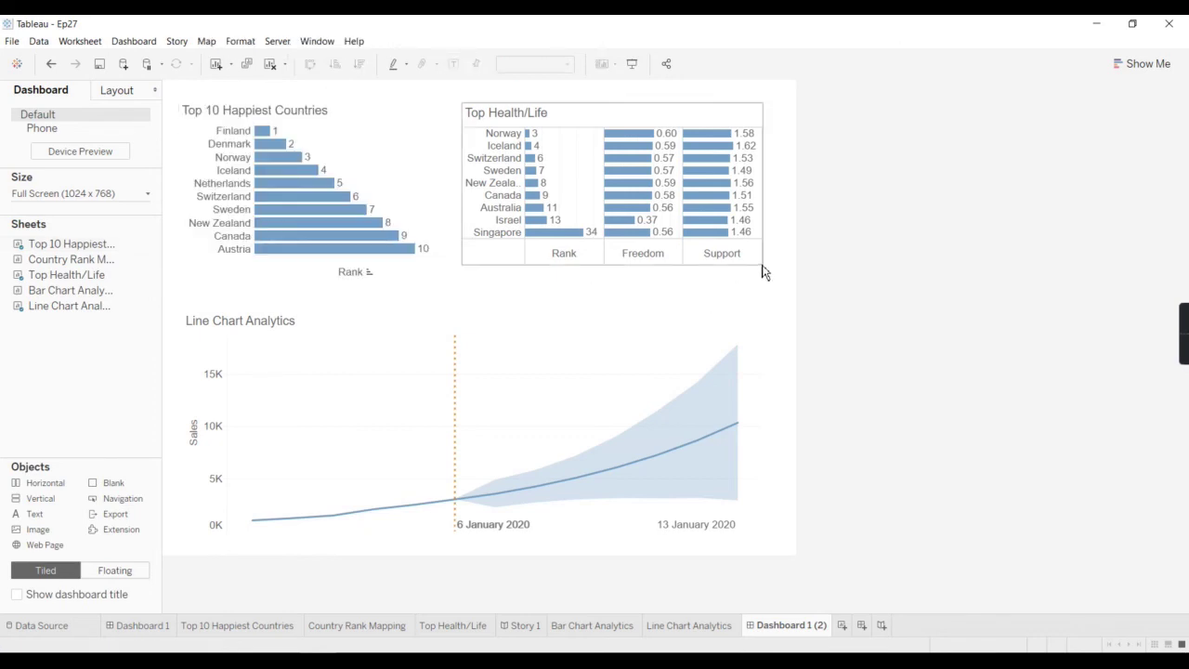
pyautogui.click(759, 265)
pyautogui.moveTo(763, 275)
pyautogui.mouseDown()
pyautogui.moveTo(766, 296)
pyautogui.moveTo(764, 283)
pyautogui.mouseUp()
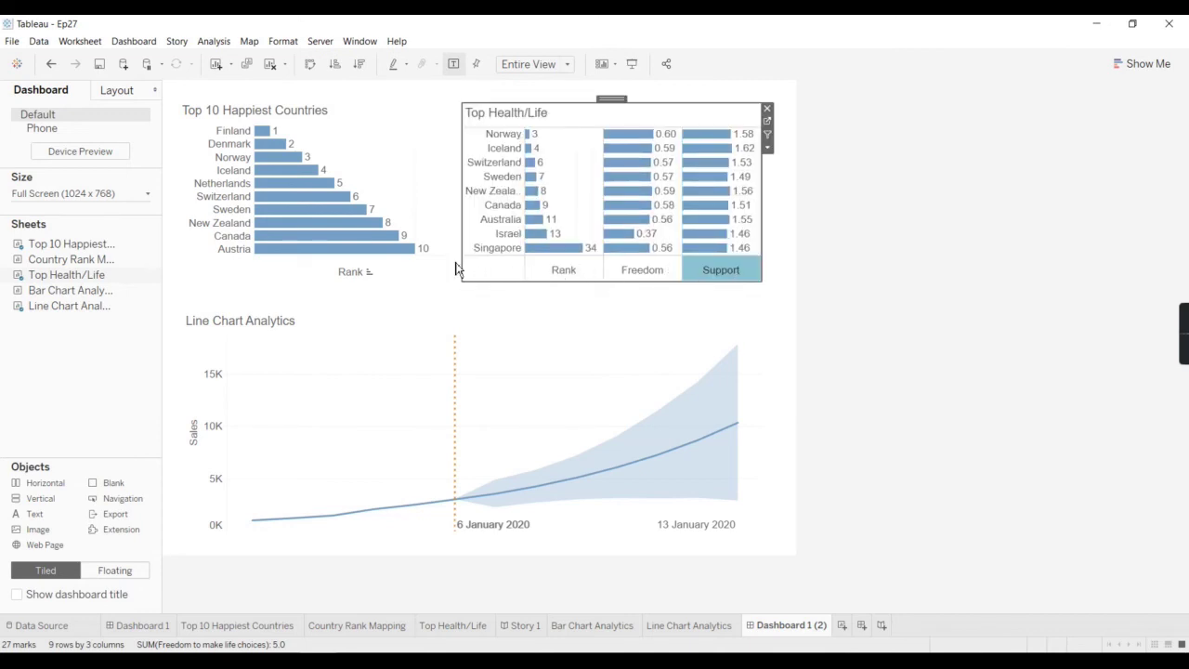
pyautogui.click(808, 313)
pyautogui.click(715, 278)
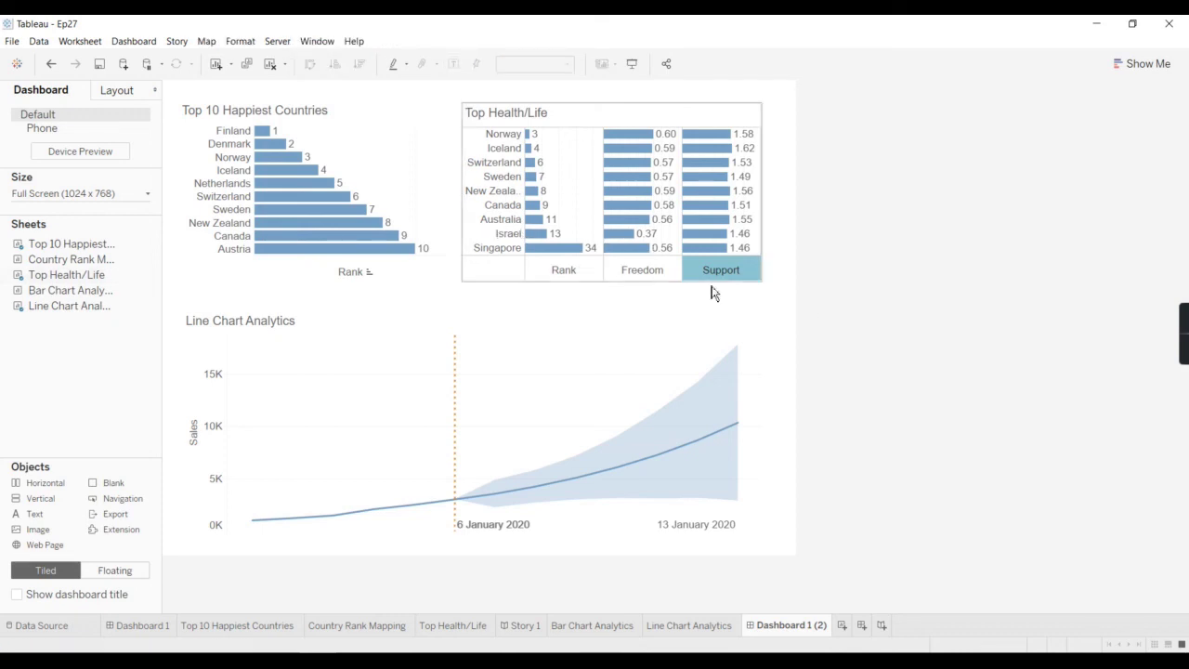
pyautogui.click(898, 319)
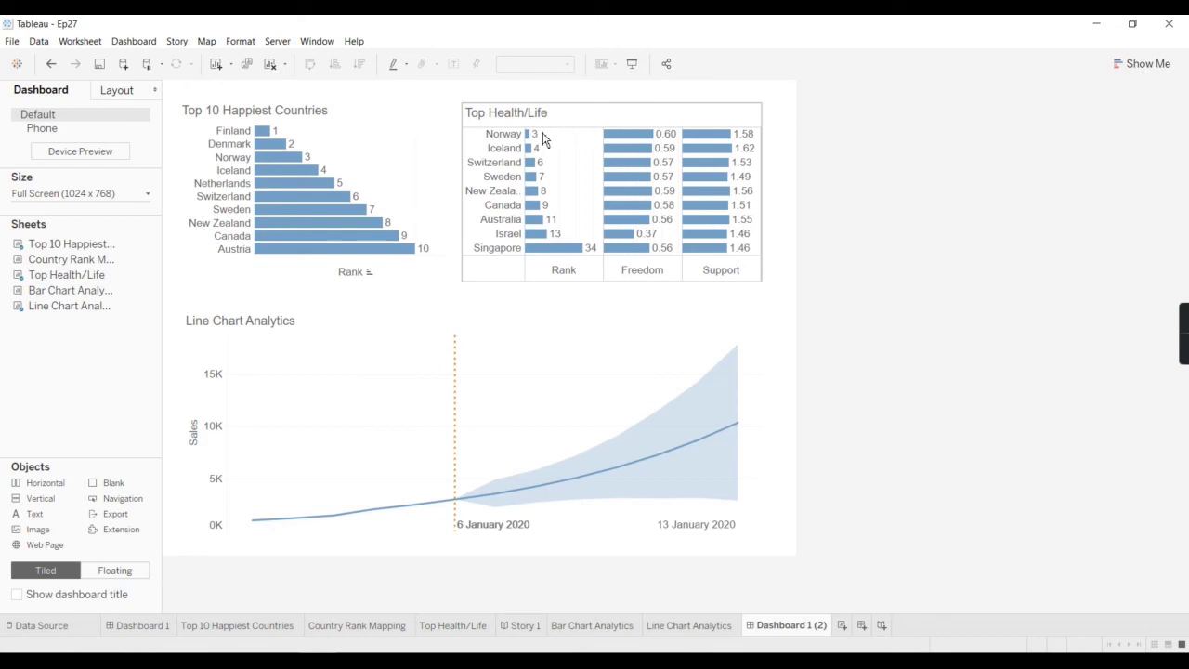
pyautogui.click(624, 123)
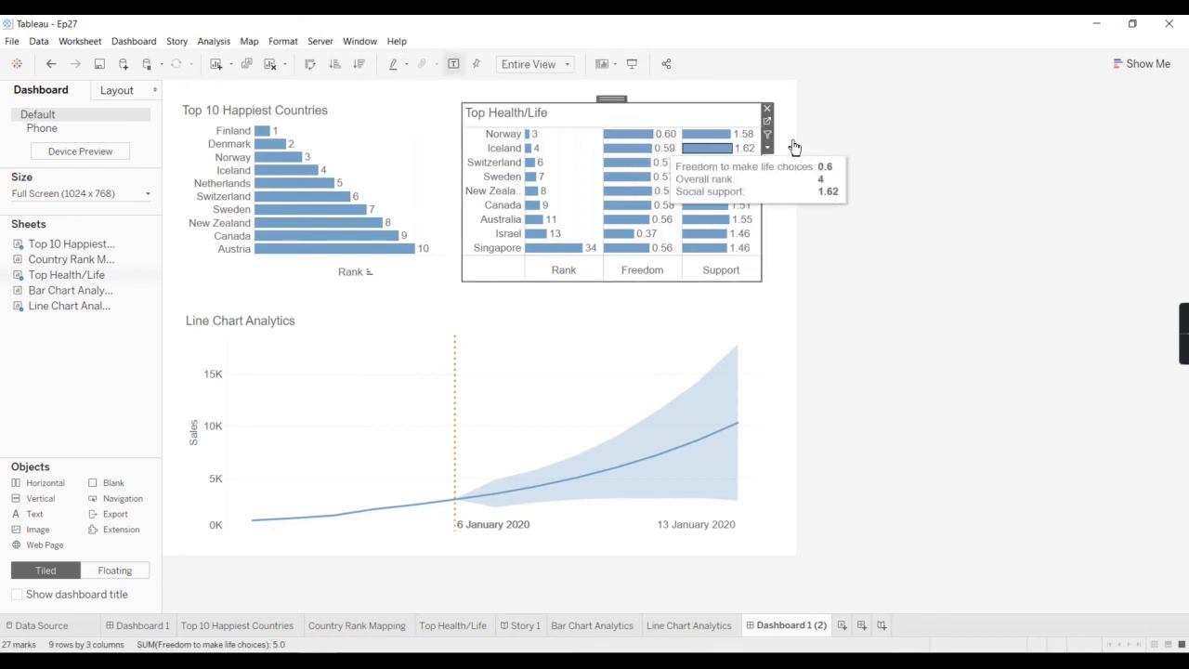
pyautogui.click(720, 295)
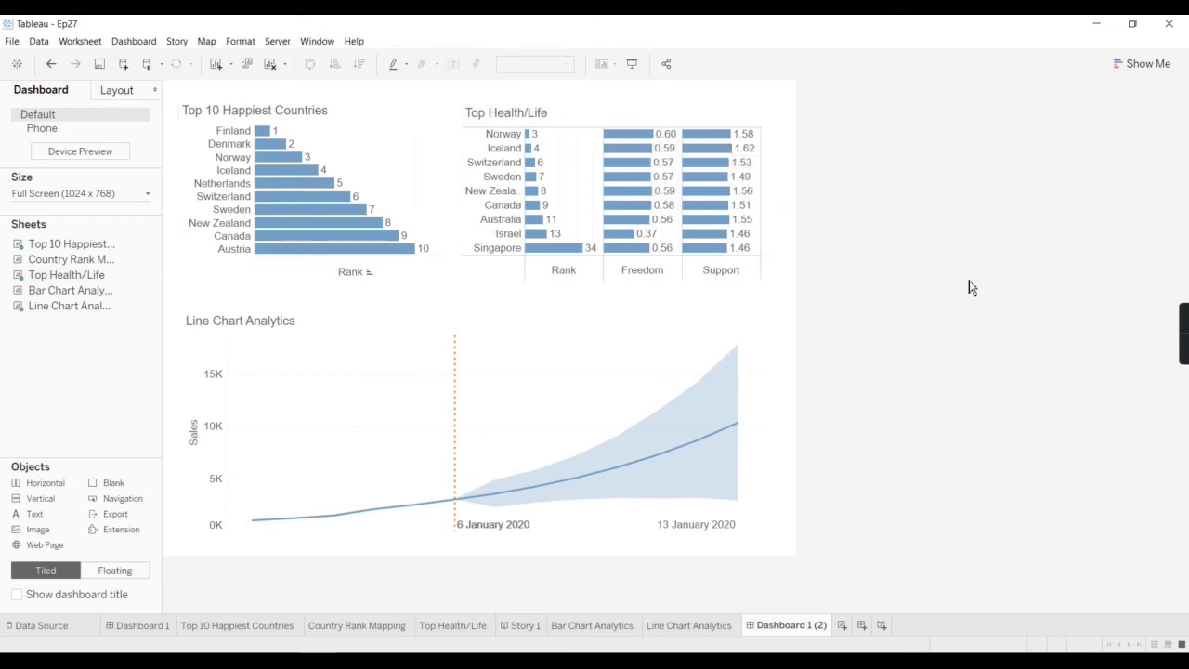
pyautogui.click(732, 119)
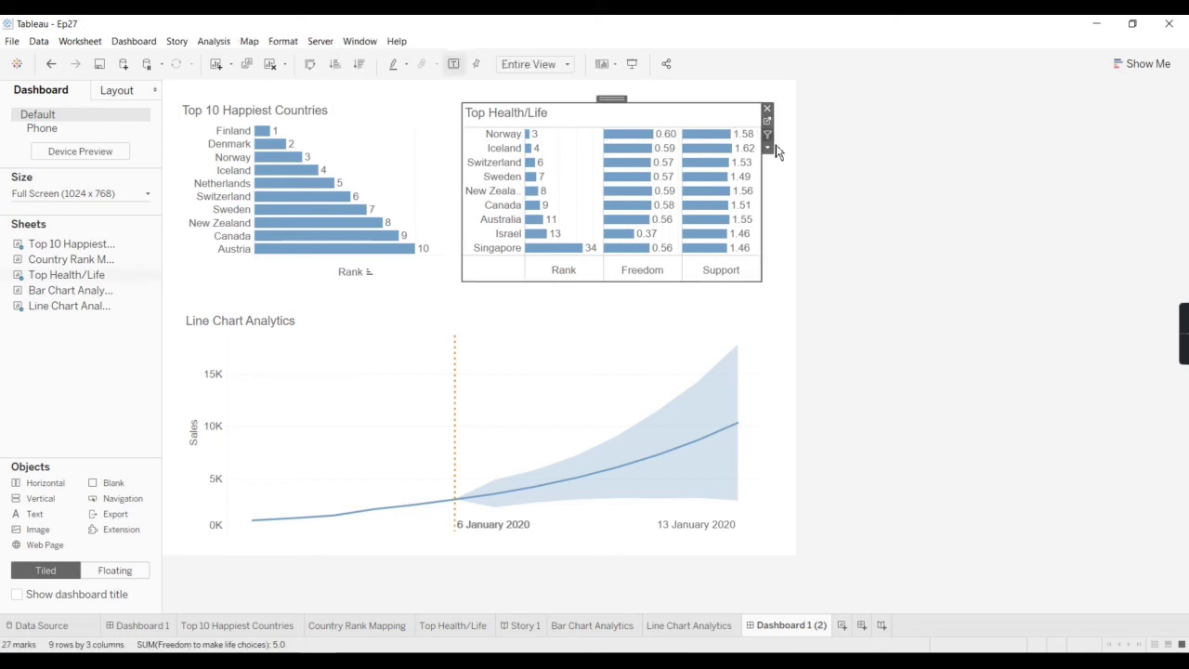
pyautogui.click(772, 147)
# Step: On the Top Health/Life worksheet, set the grand total pane and header borders to None
pyautogui.click(810, 162)
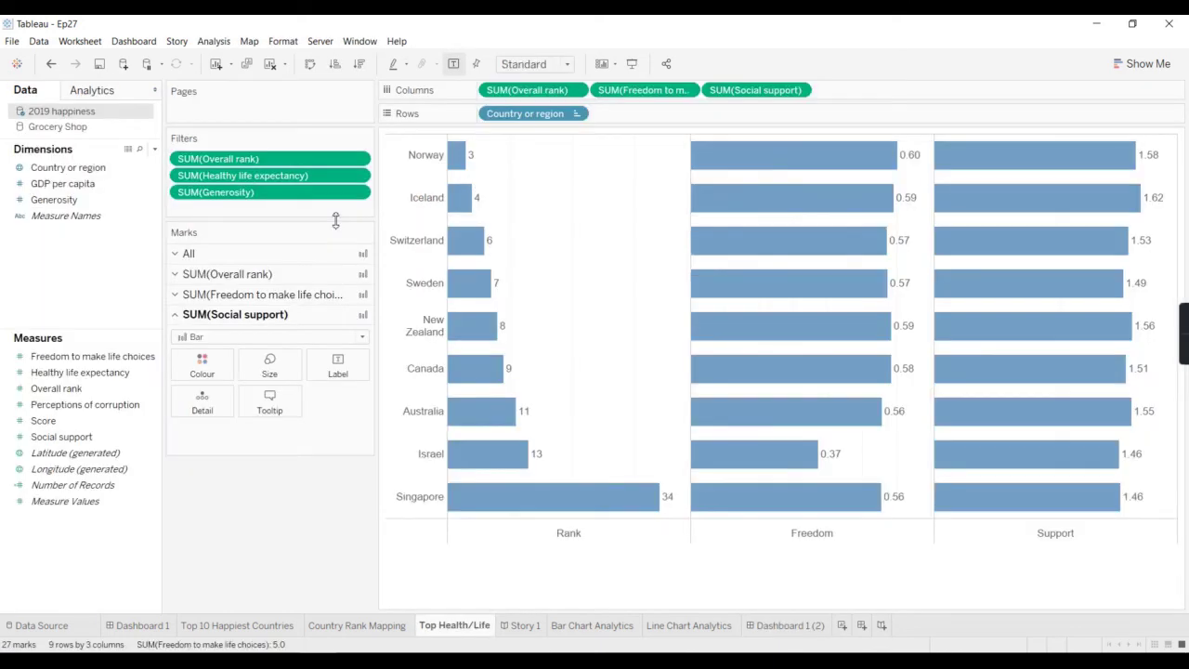
pyautogui.rightClick(568, 229)
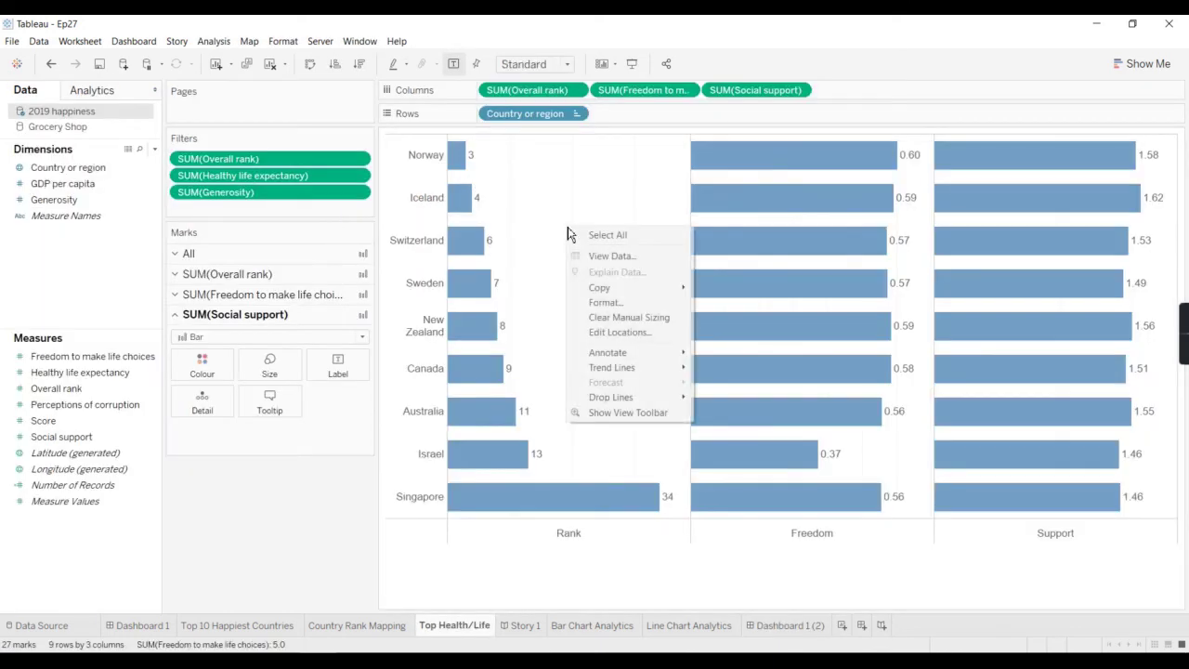
pyautogui.click(611, 302)
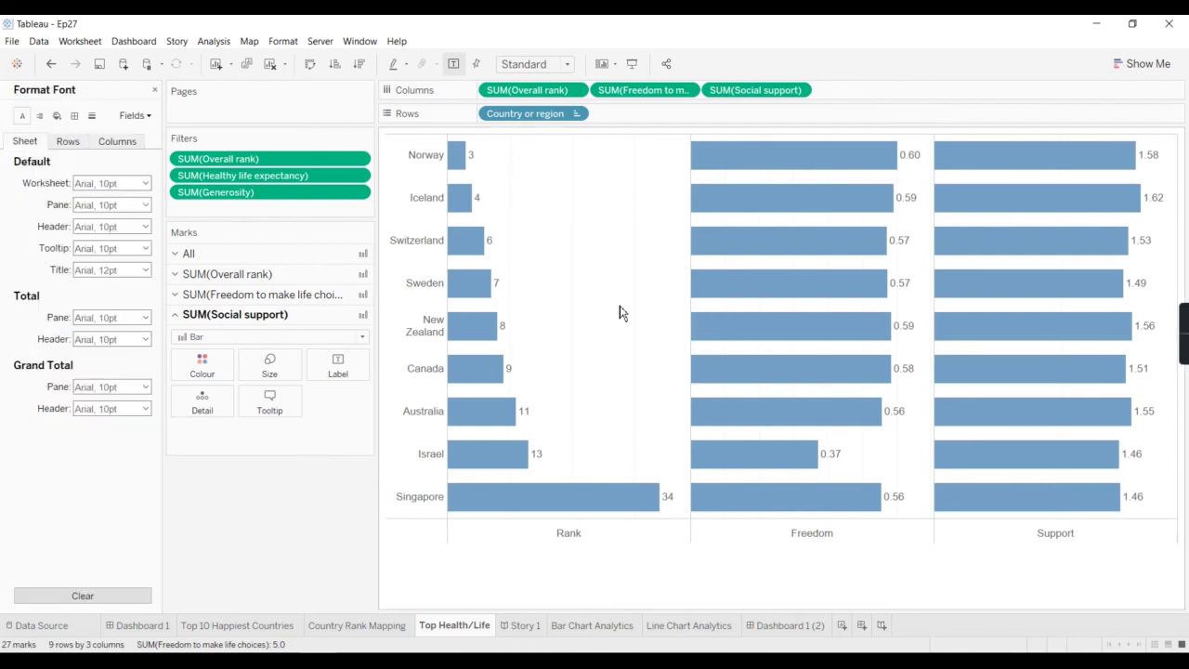
pyautogui.click(93, 116)
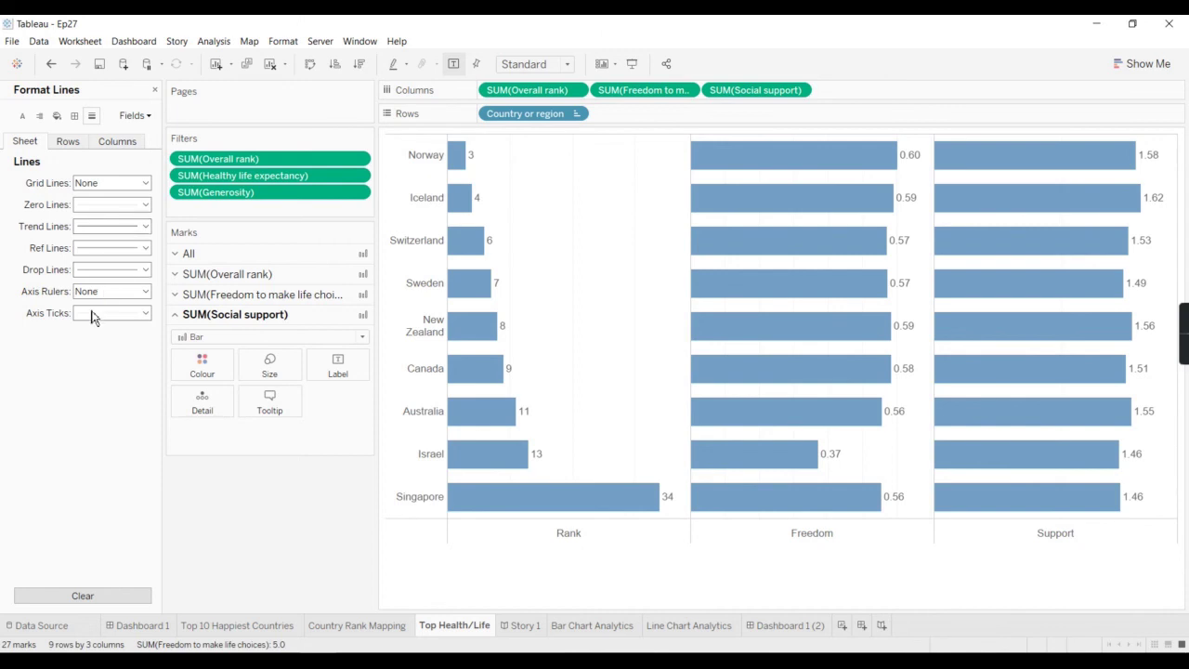
pyautogui.click(75, 116)
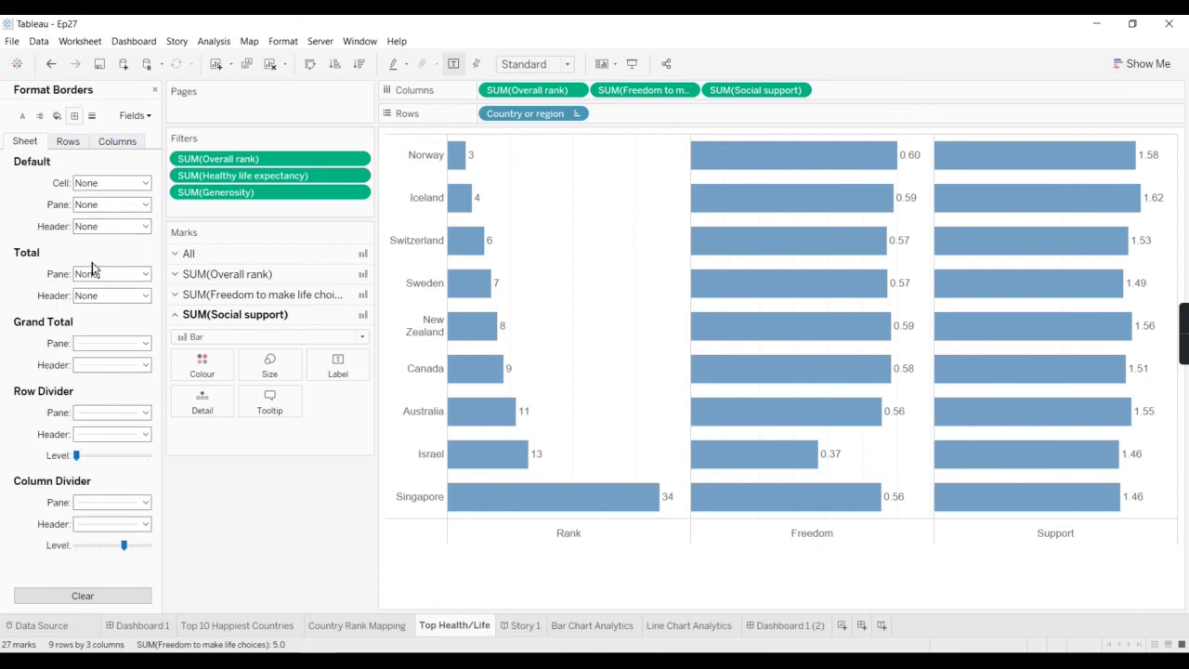
pyautogui.click(98, 343)
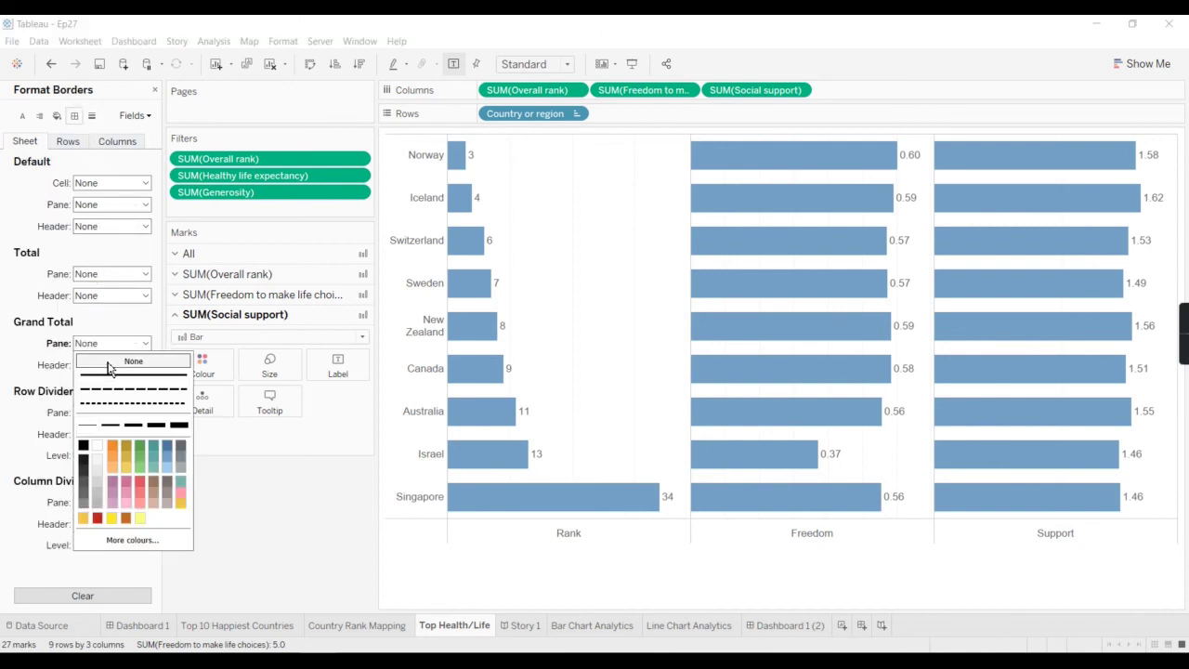
pyautogui.click(255, 507)
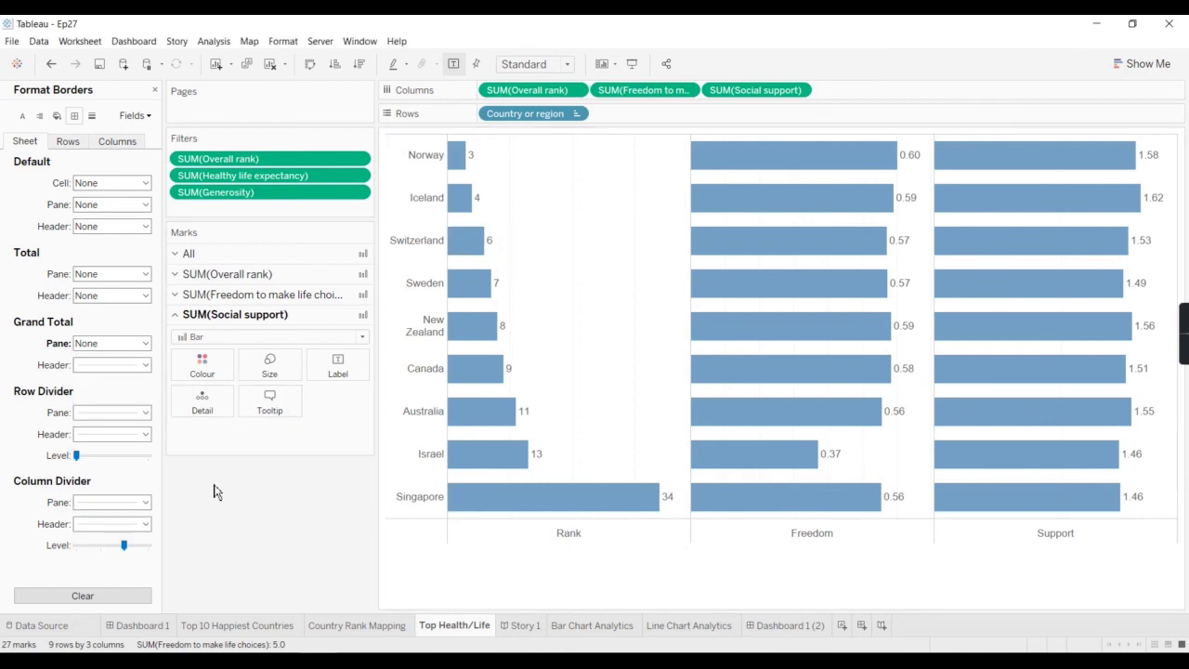
pyautogui.click(112, 342)
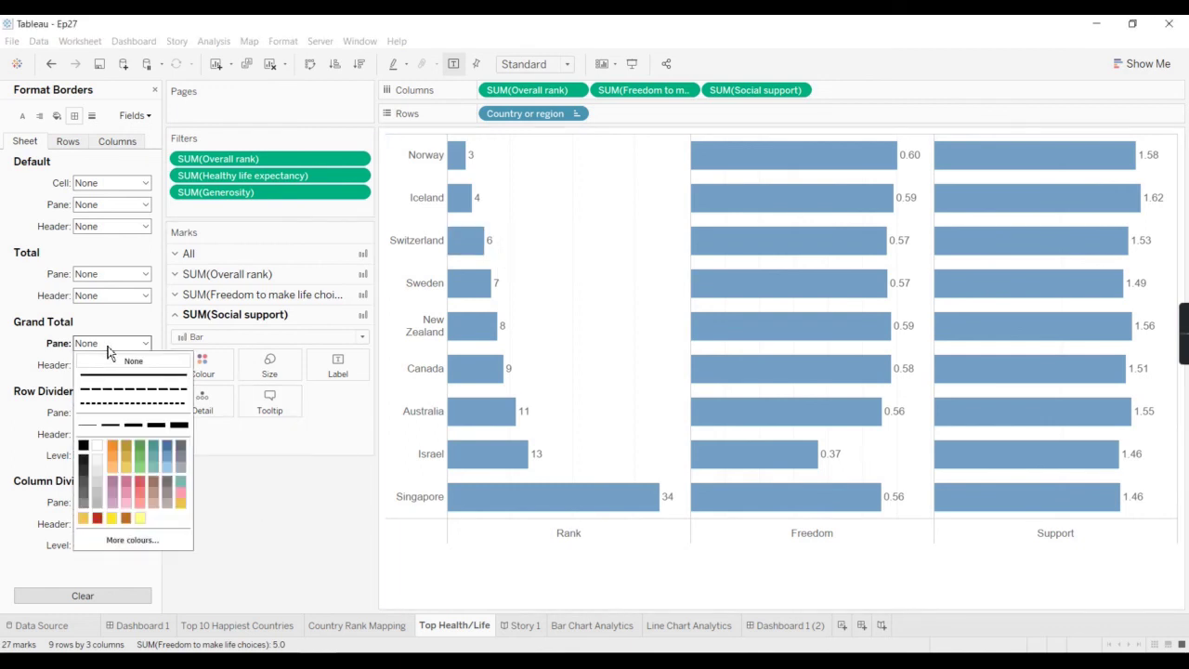
pyautogui.click(285, 512)
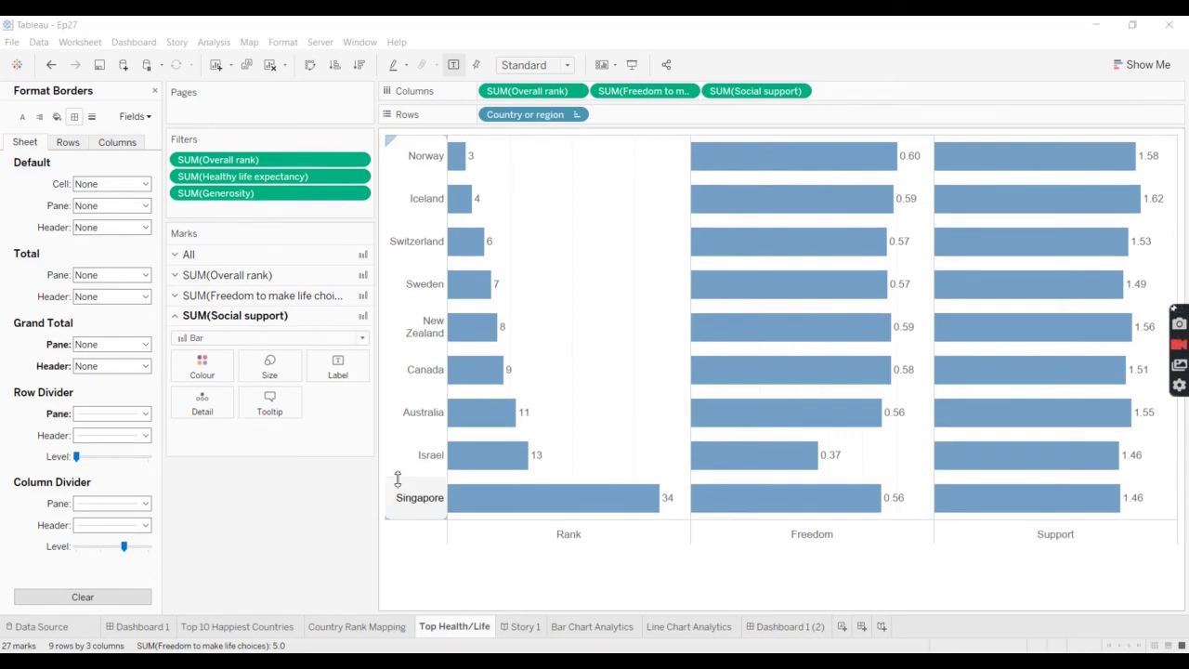
# Step: Set the row and column divider lines to None, then return to Dashboard 1 (2)
pyautogui.click(111, 436)
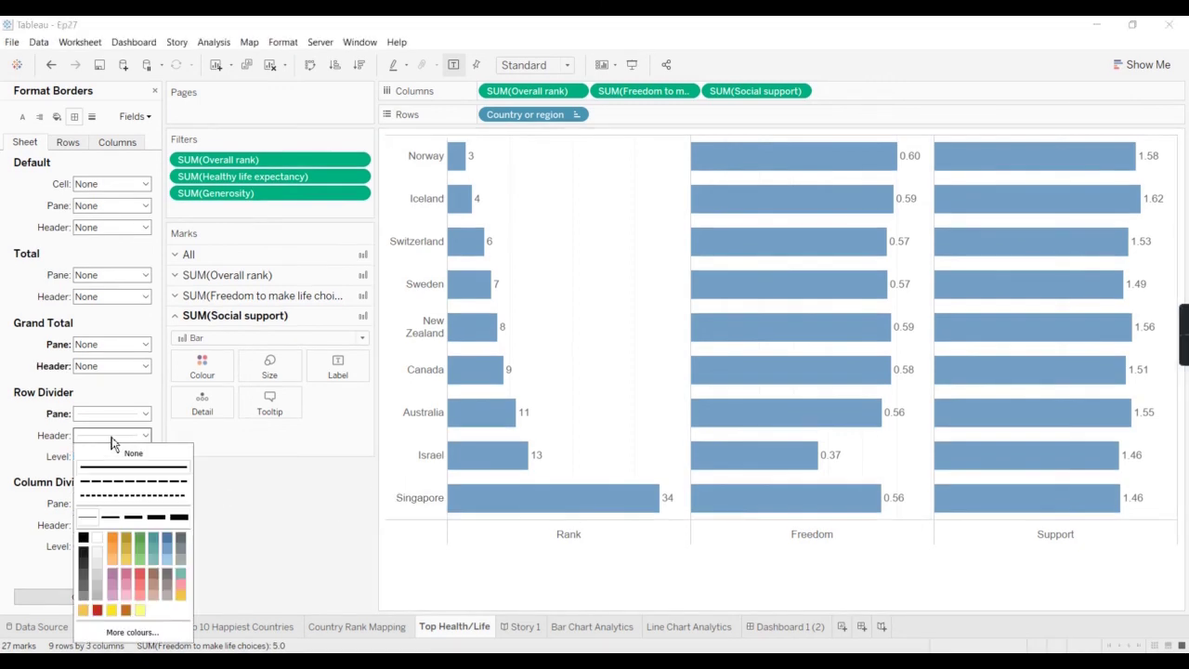
pyautogui.click(131, 454)
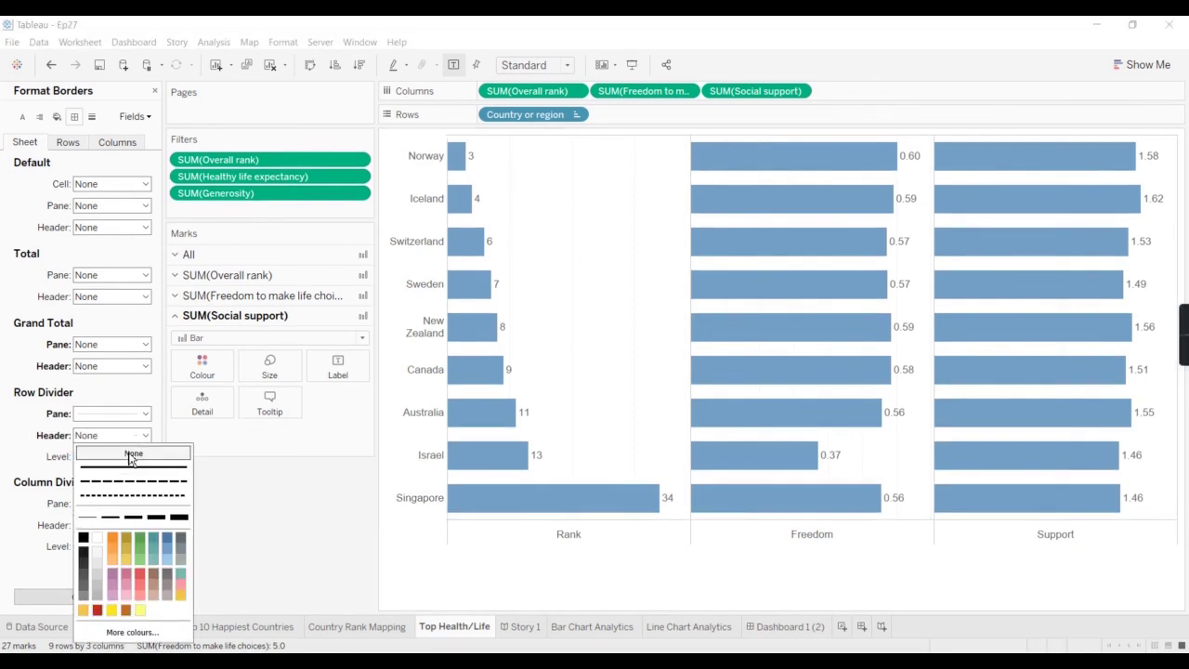
pyautogui.click(258, 537)
pyautogui.click(108, 507)
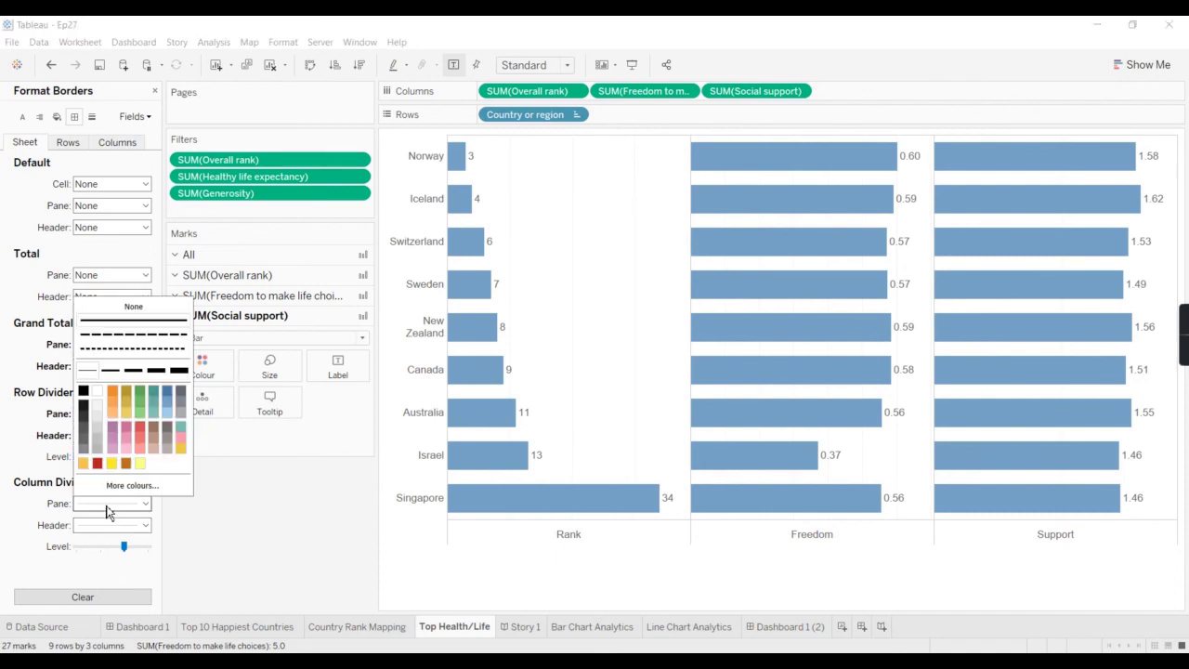
pyautogui.click(133, 306)
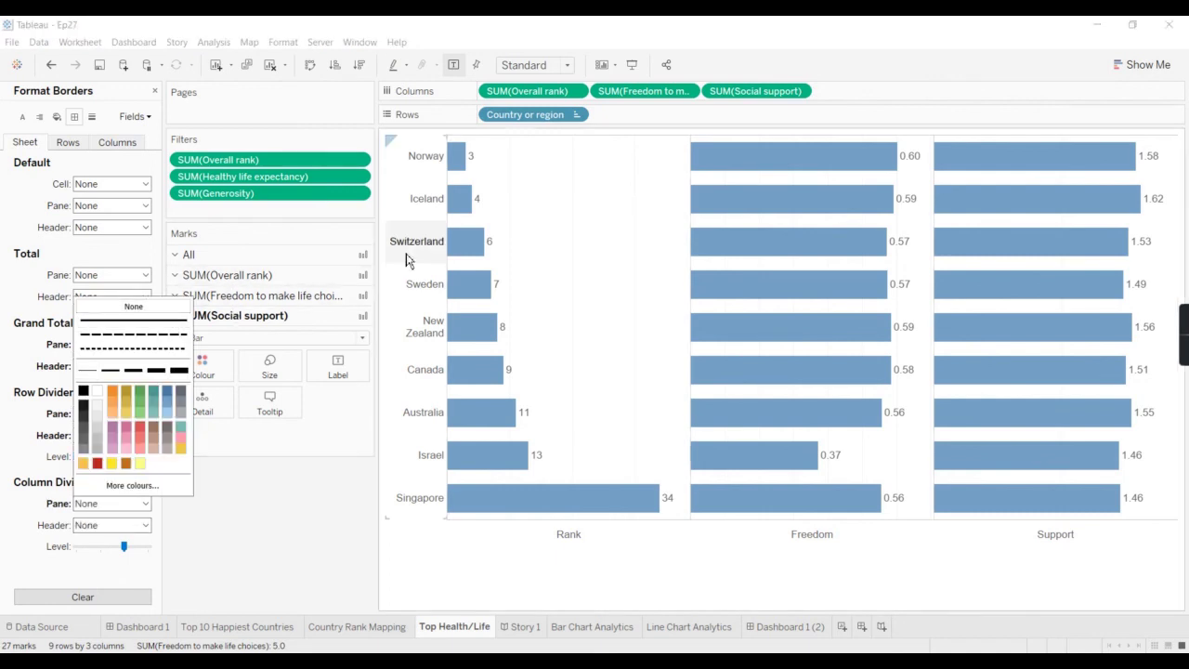
pyautogui.click(278, 526)
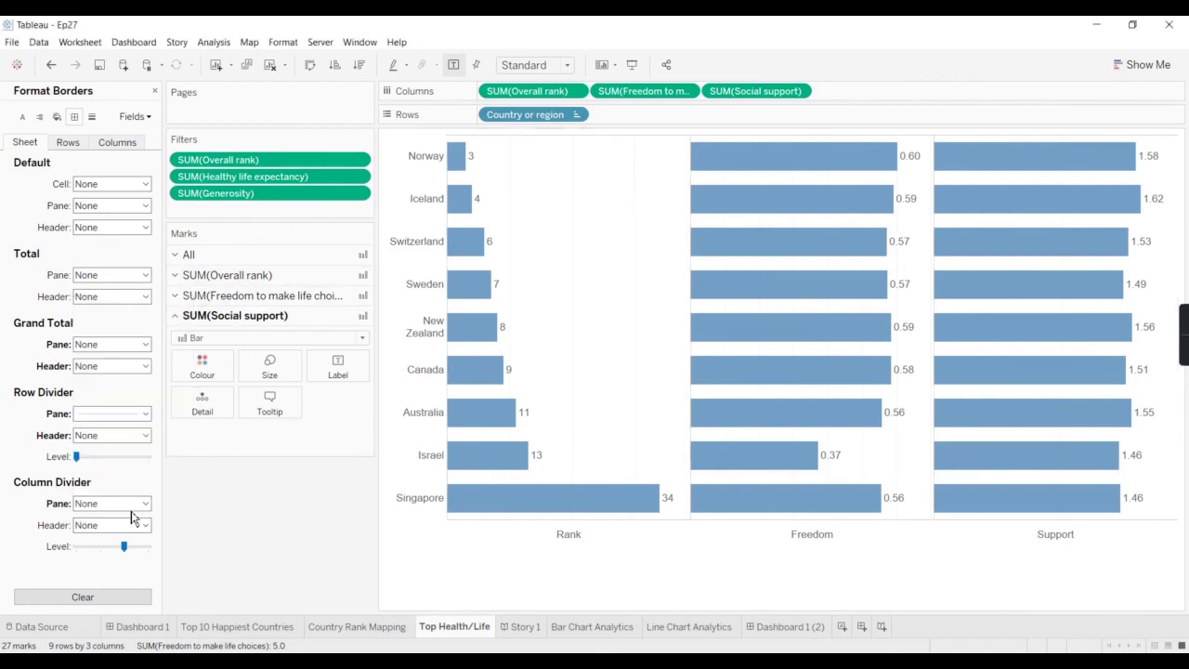
pyautogui.click(122, 414)
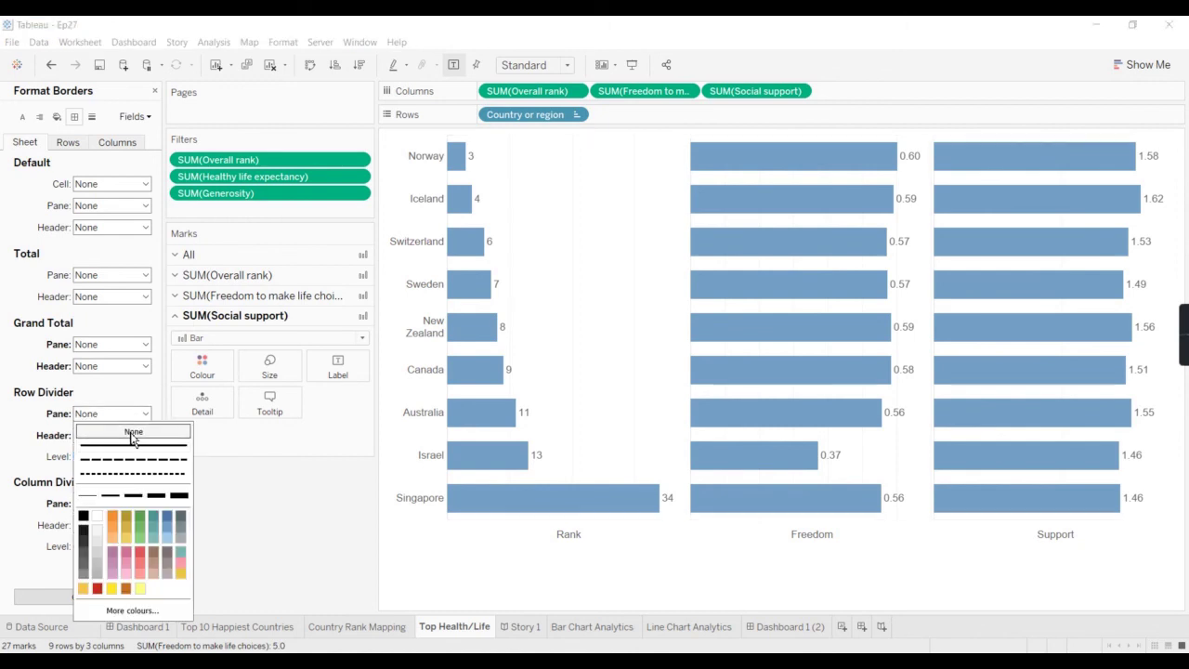
pyautogui.click(312, 534)
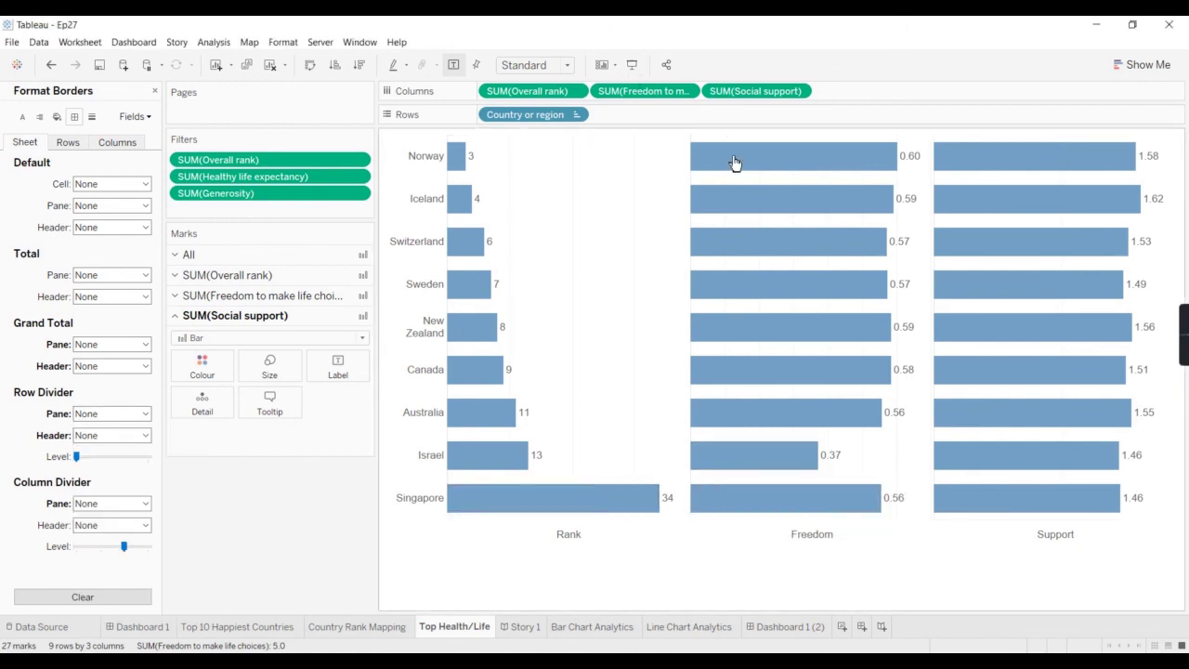
pyautogui.click(790, 631)
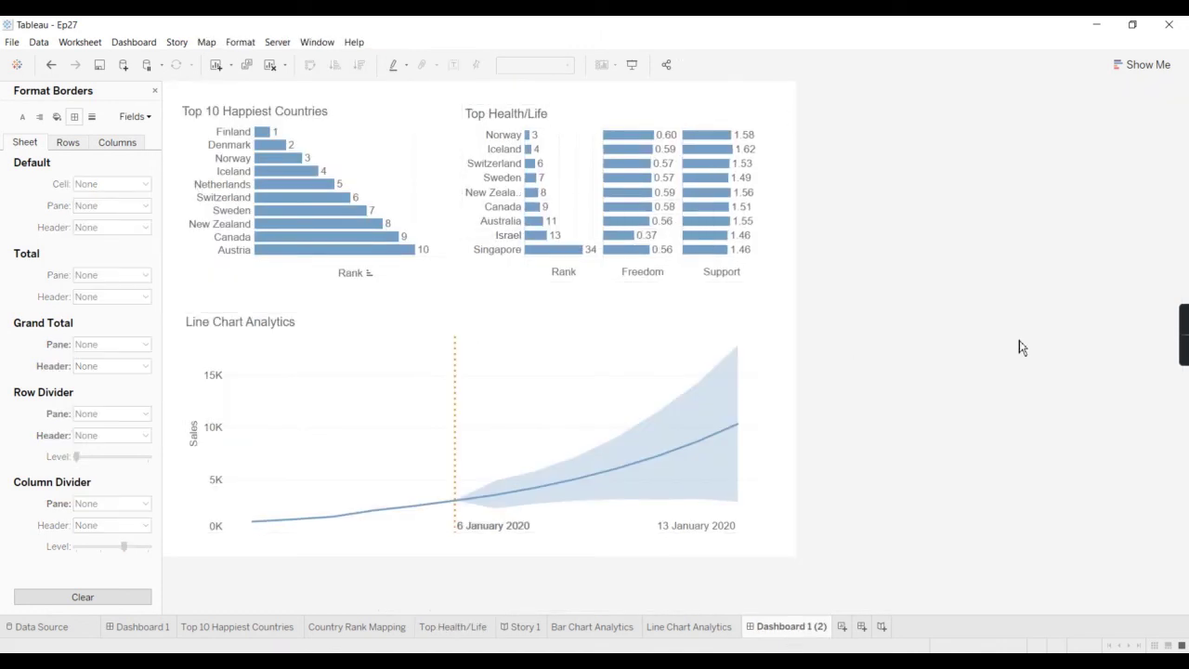
# Step: Stretch the Top 10 Happiest Countries and Top Health/Life charts downward so their bottom edges align
pyautogui.click(418, 283)
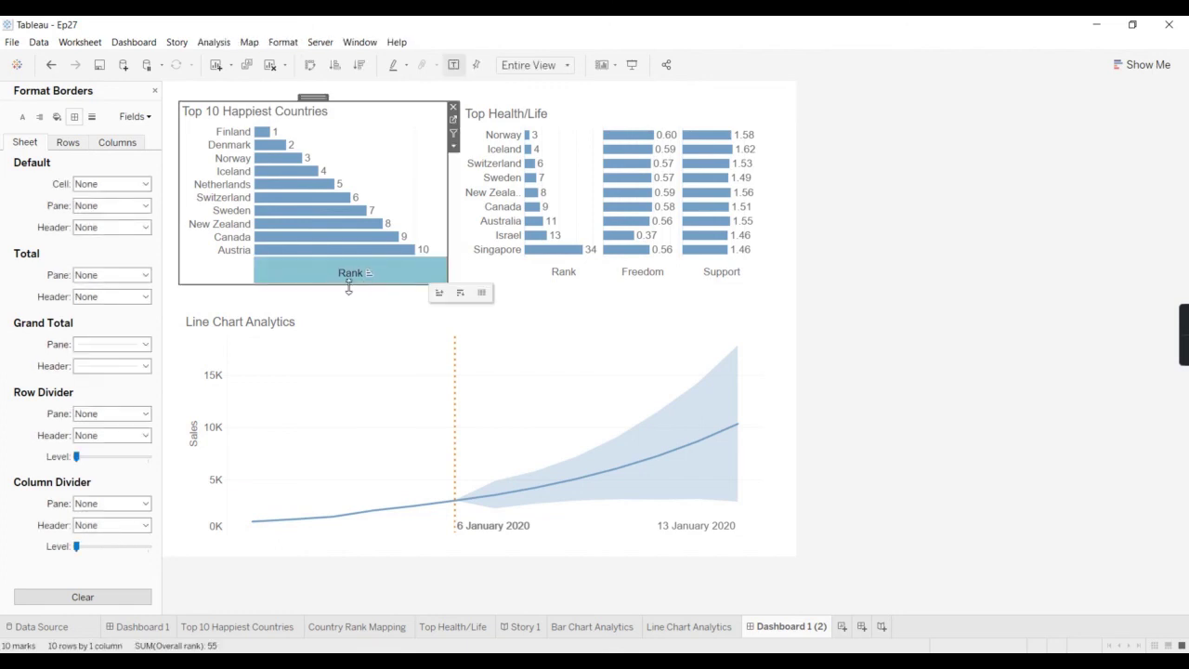
pyautogui.moveTo(345, 288); pyautogui.dragTo(346, 299)
pyautogui.moveTo(459, 306); pyautogui.dragTo(509, 302)
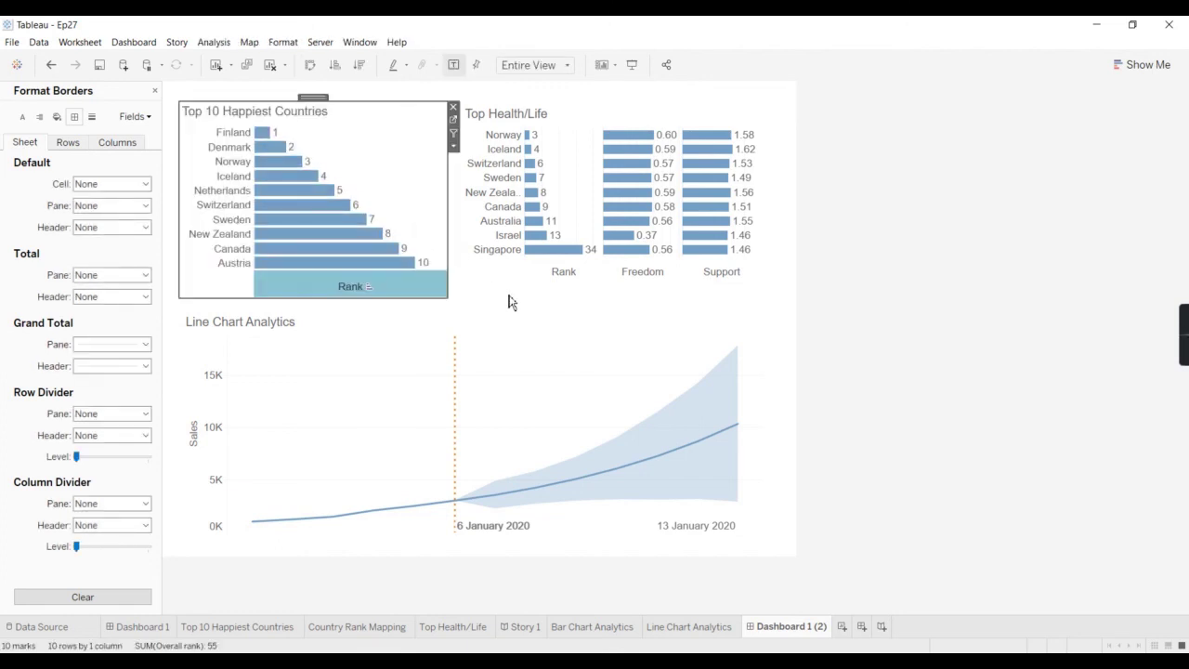
pyautogui.click(505, 279)
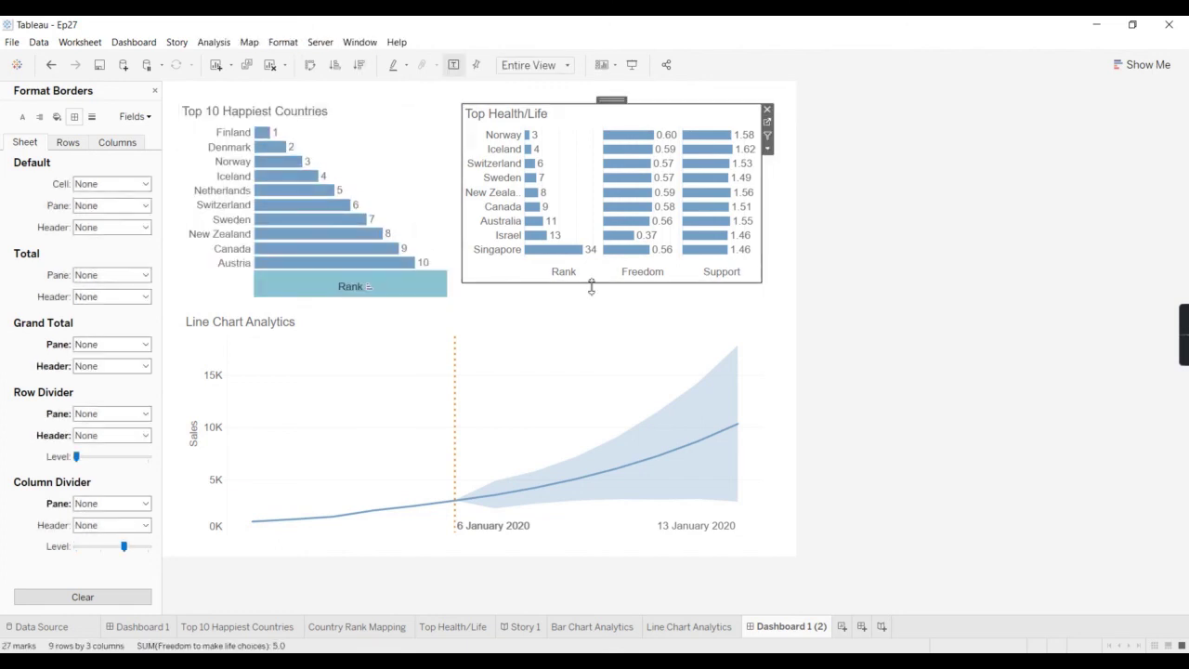
pyautogui.moveTo(590, 287); pyautogui.dragTo(589, 303)
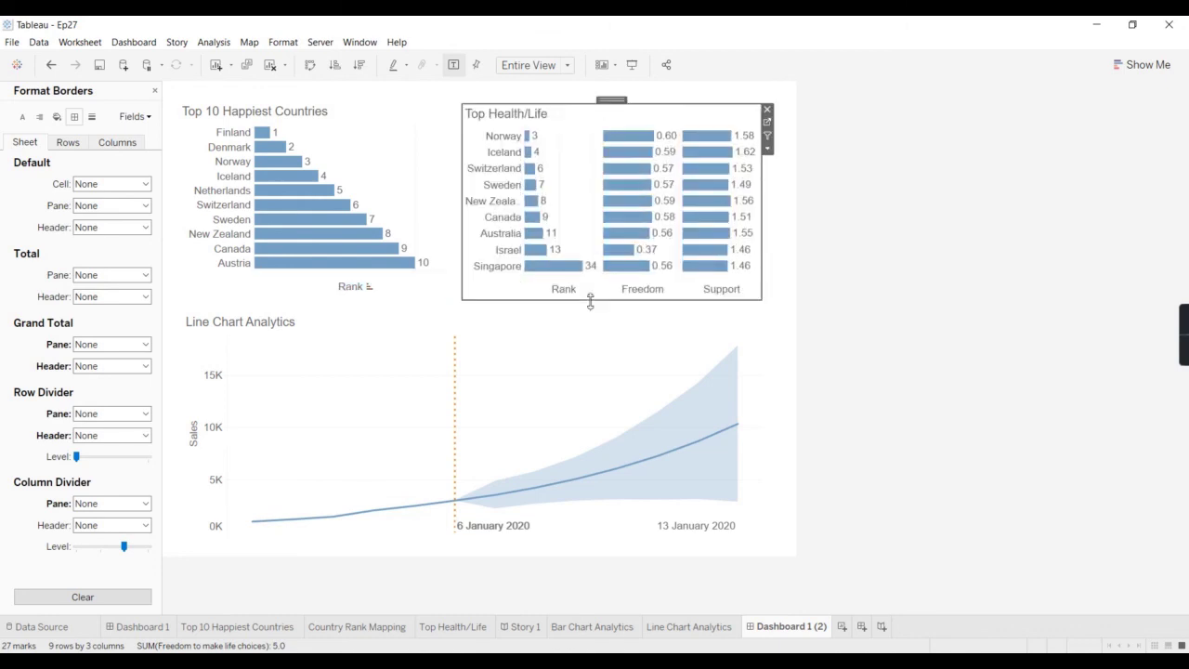
pyautogui.click(1069, 368)
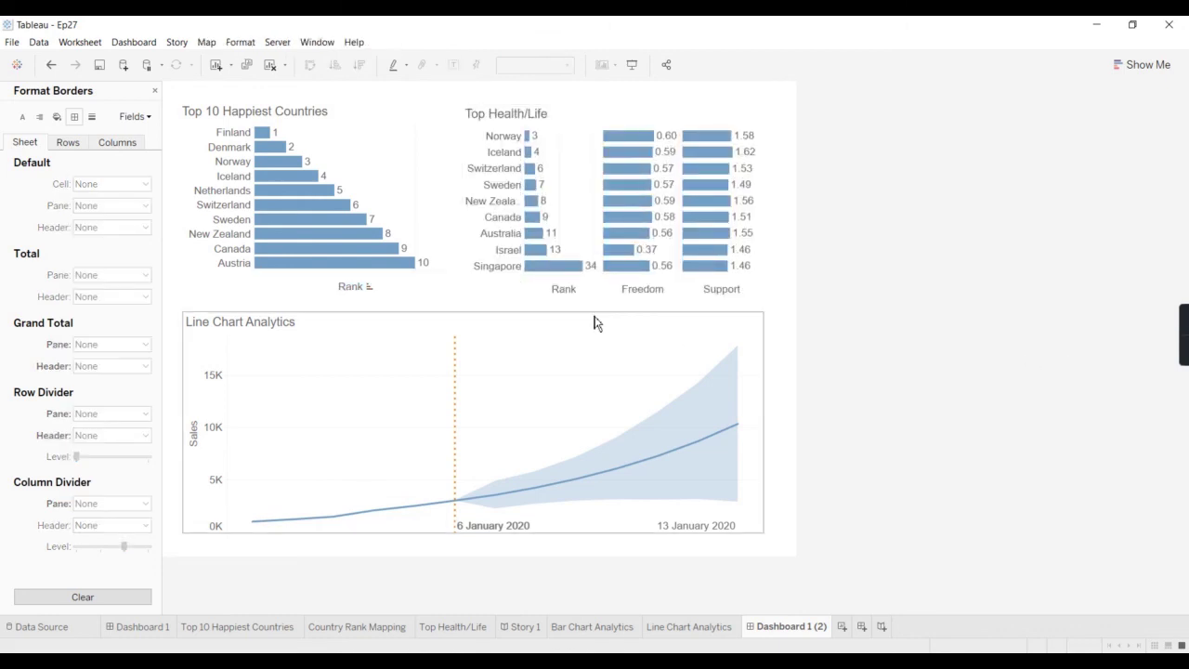
pyautogui.click(518, 307)
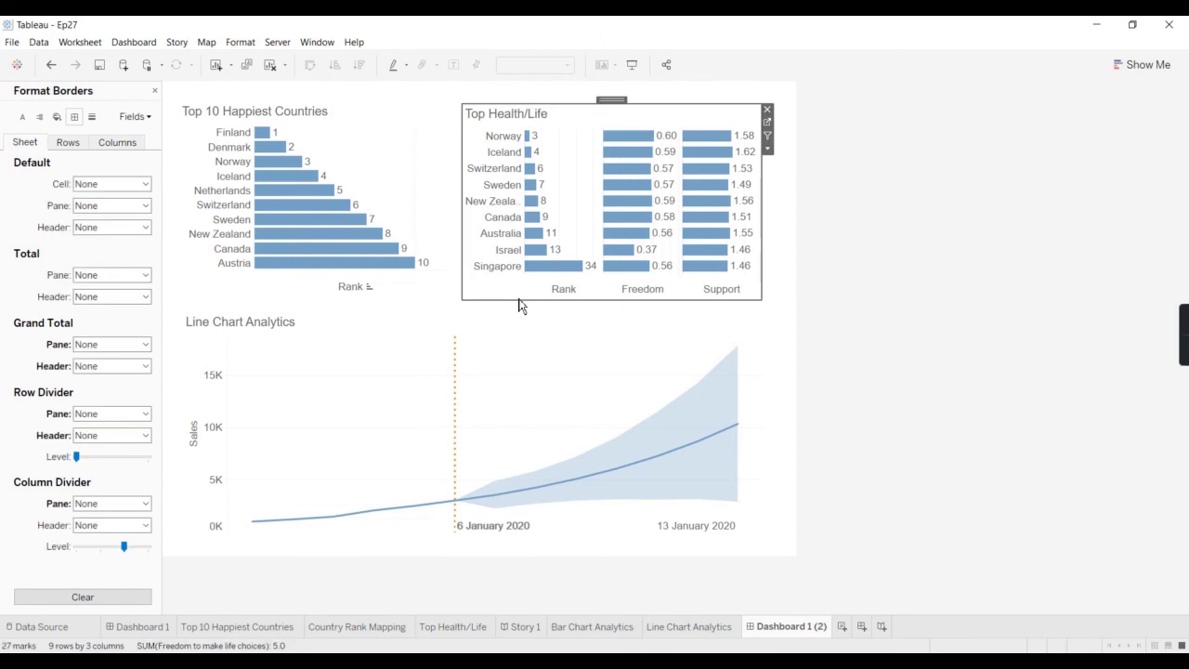
pyautogui.moveTo(518, 304); pyautogui.dragTo(518, 295)
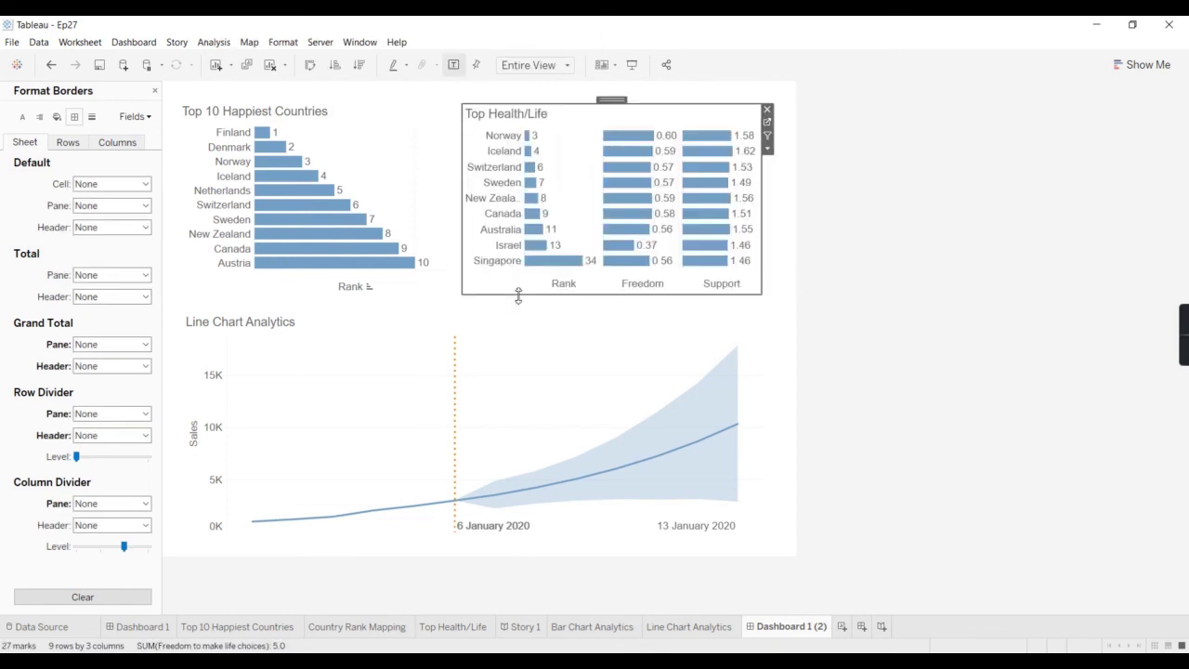
pyautogui.click(991, 436)
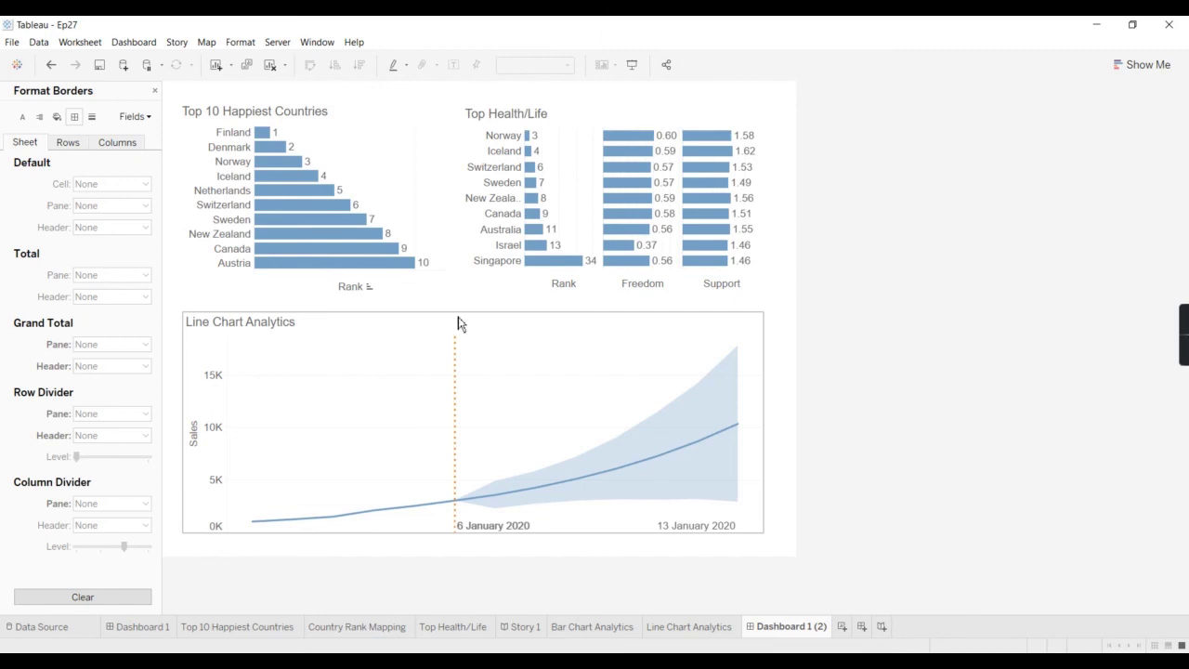
# Step: Title the Line Chart Analytics sheet 'Sale Volumes Predicted to continue in rise' and go back to Dashboard 1 (2)
pyautogui.click(650, 335)
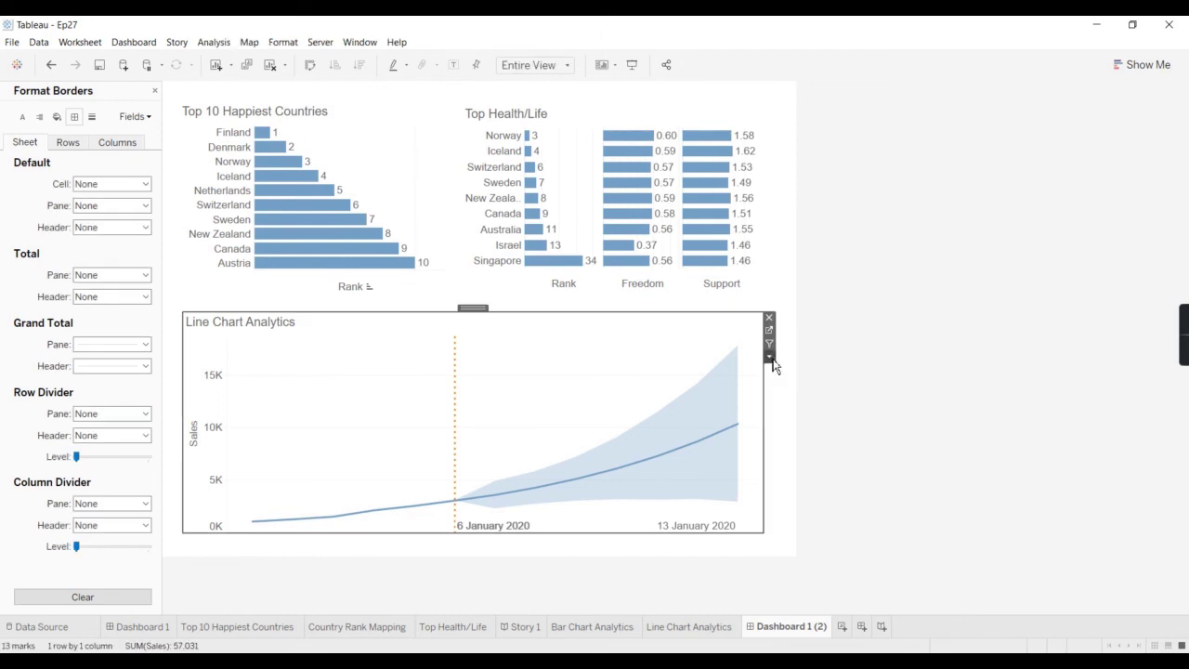
pyautogui.click(769, 357)
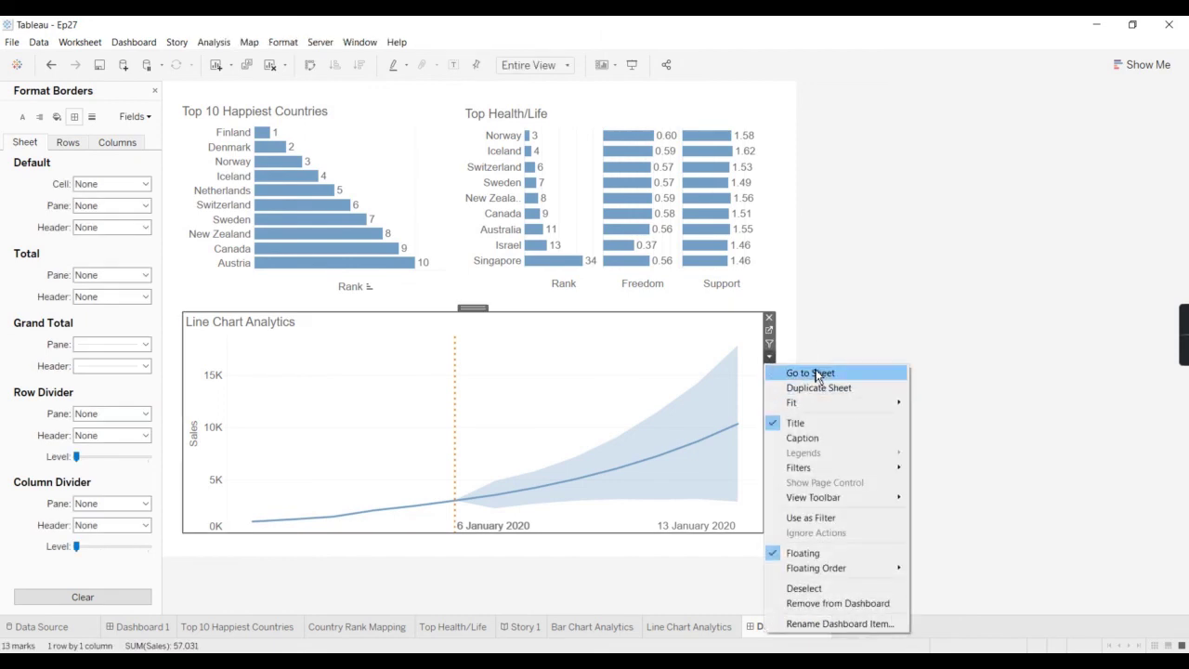
pyautogui.click(816, 375)
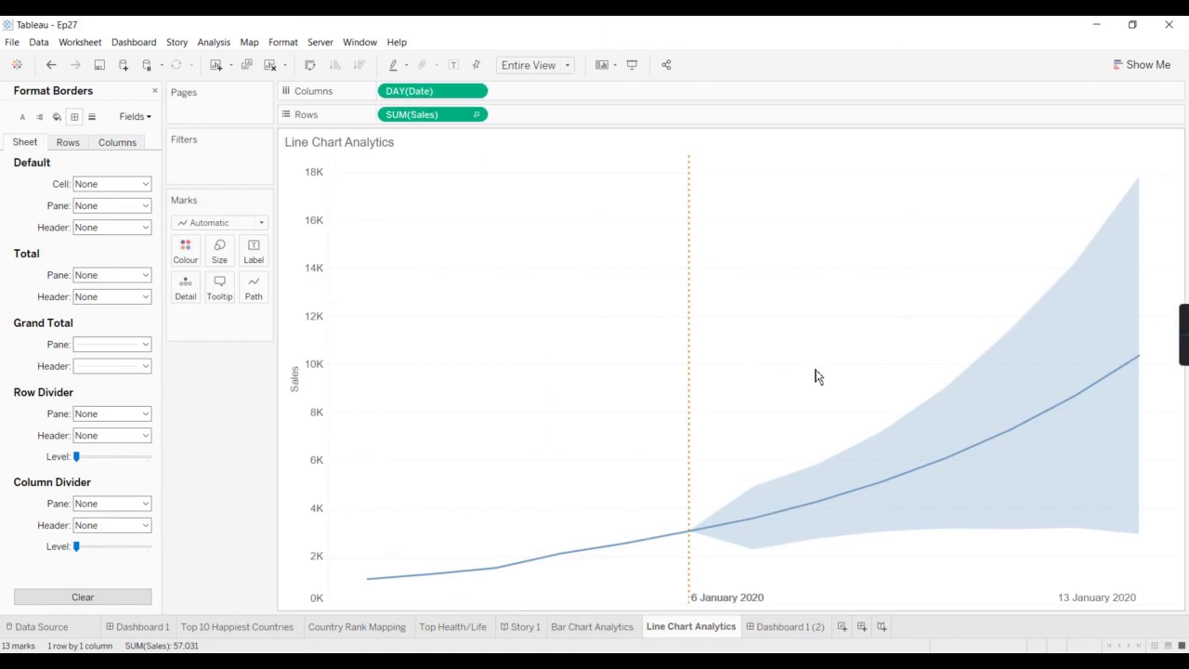
pyautogui.doubleClick(358, 144)
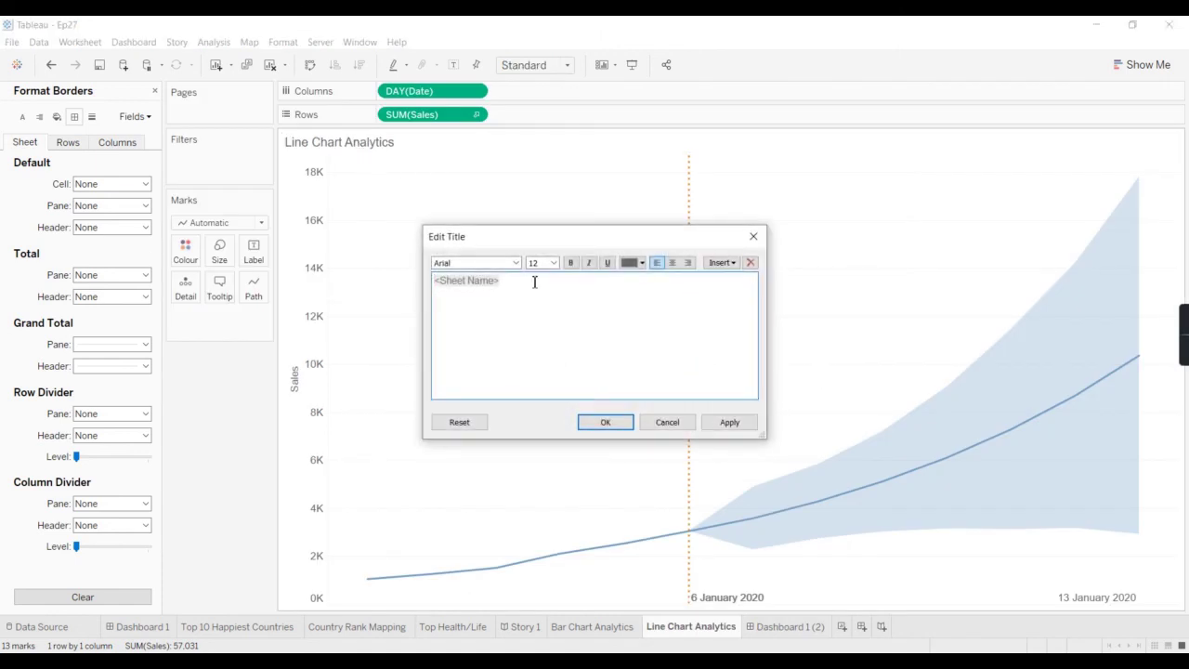
pyautogui.moveTo(446, 283); pyautogui.dragTo(405, 284)
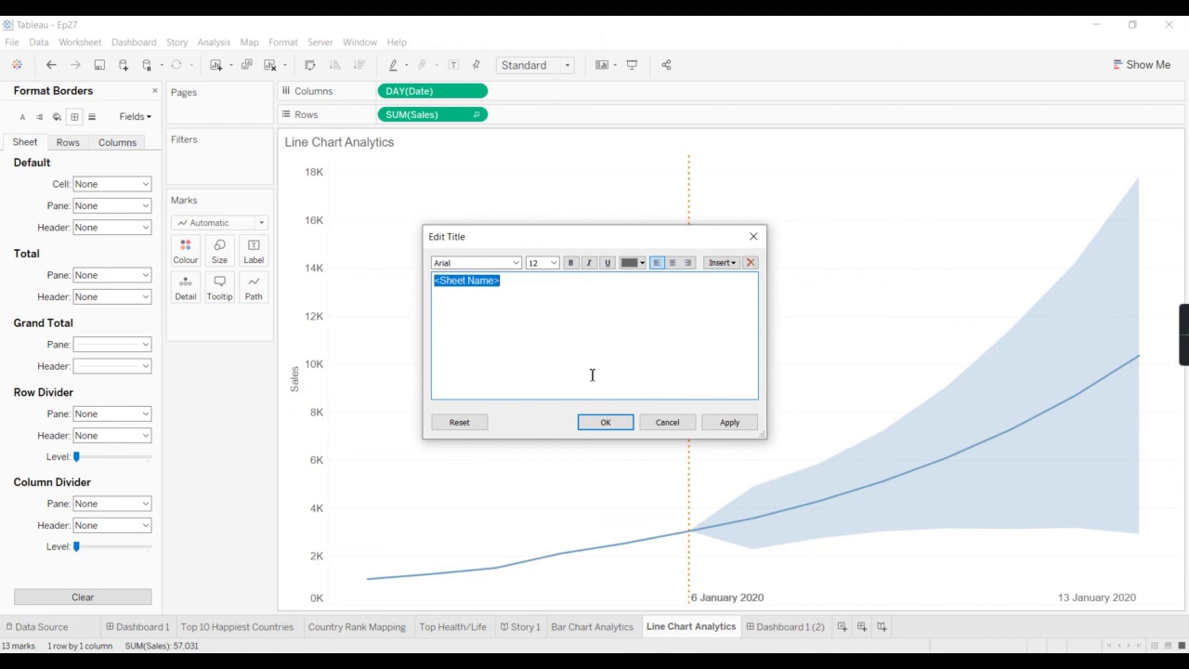
pyautogui.write('Sales ')
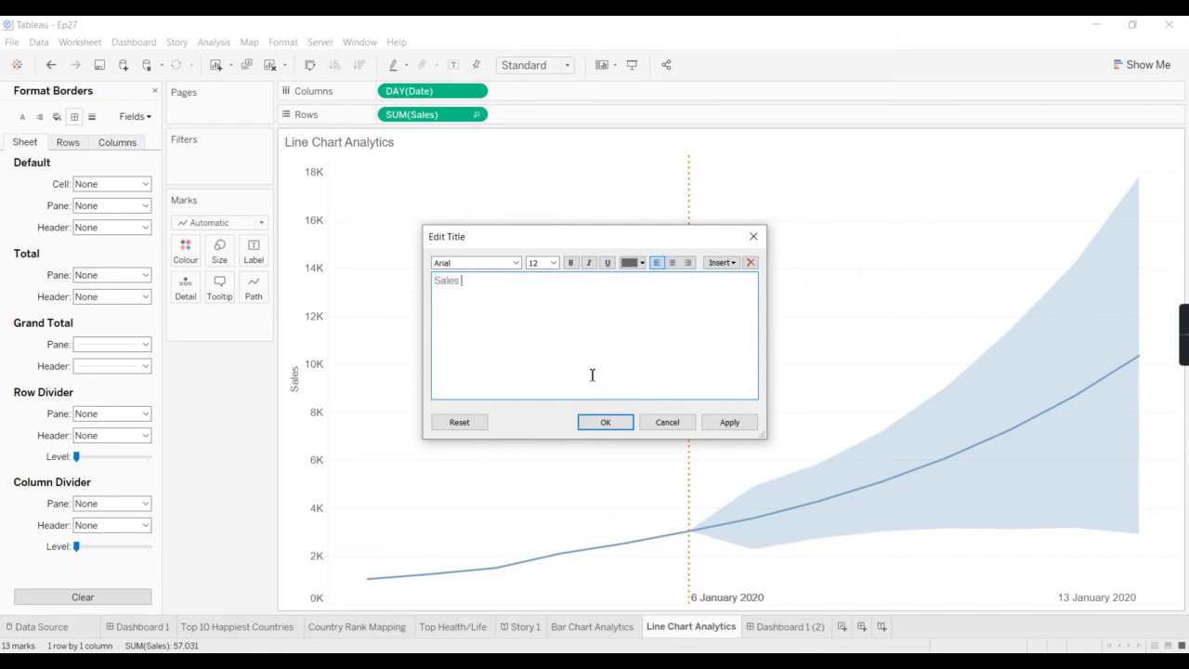
pyautogui.write('with')
pyautogui.press('BackSpace')
pyautogui.press('BackSpace')
pyautogui.press('BackSpace')
pyautogui.press('BackSpace')
pyautogui.press('BackSpace')
pyautogui.press('BackSpace')
pyautogui.write('Volumes Predicted to continue')
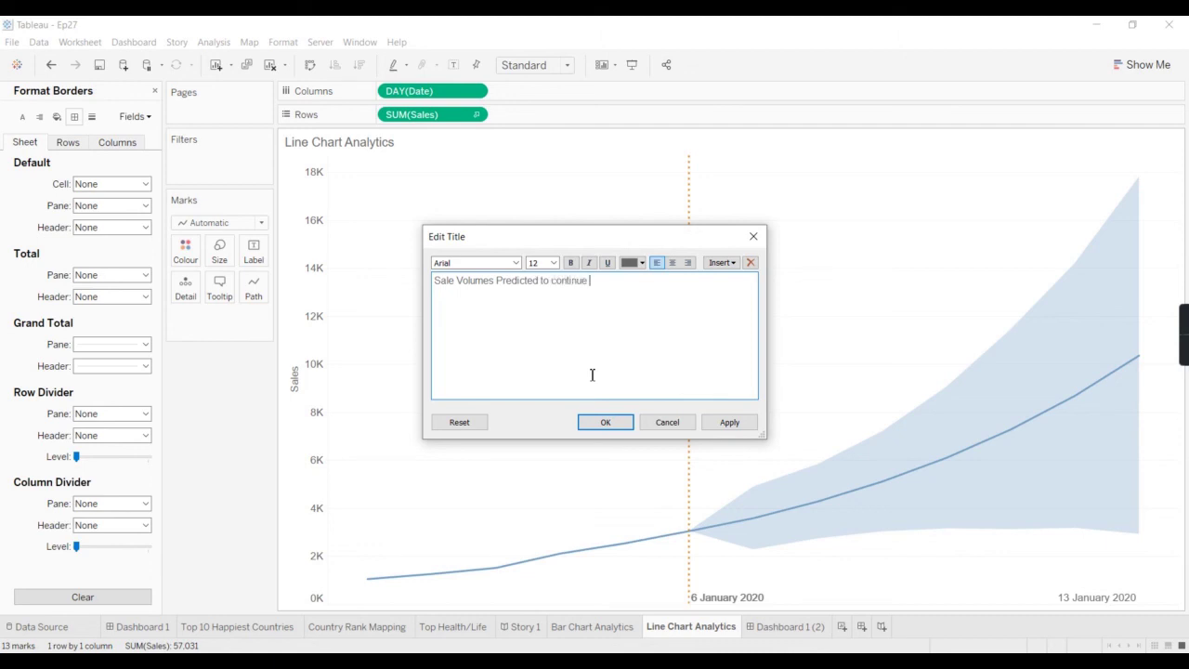
pyautogui.write(' in rise')
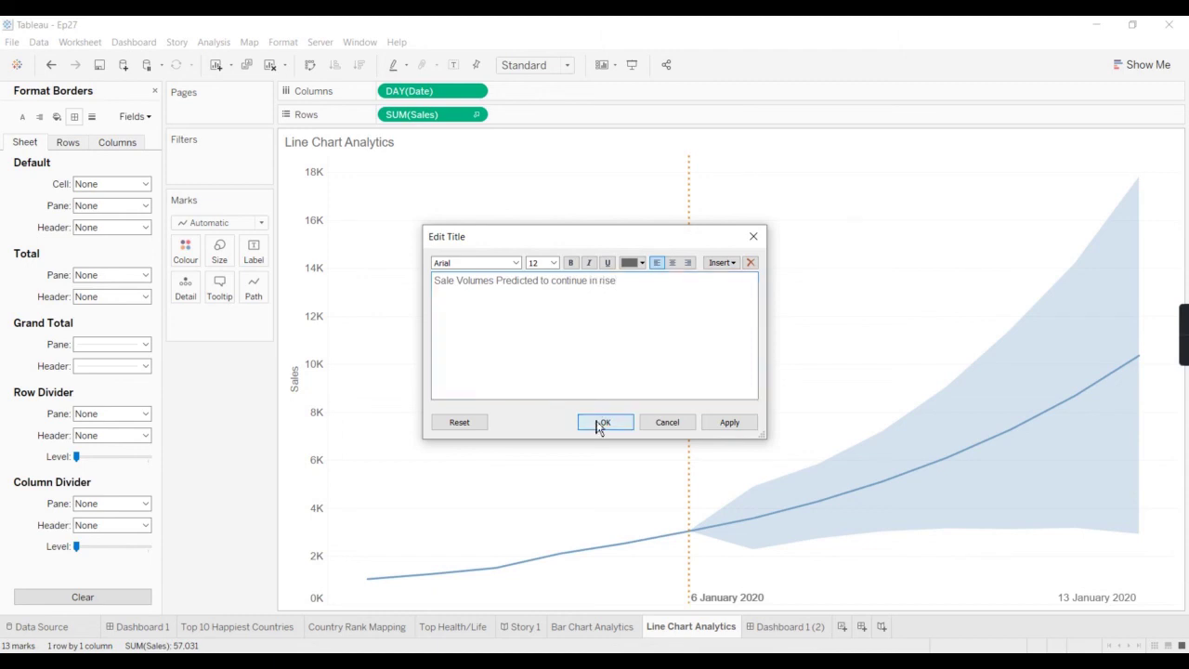
pyautogui.click(602, 422)
pyautogui.click(805, 626)
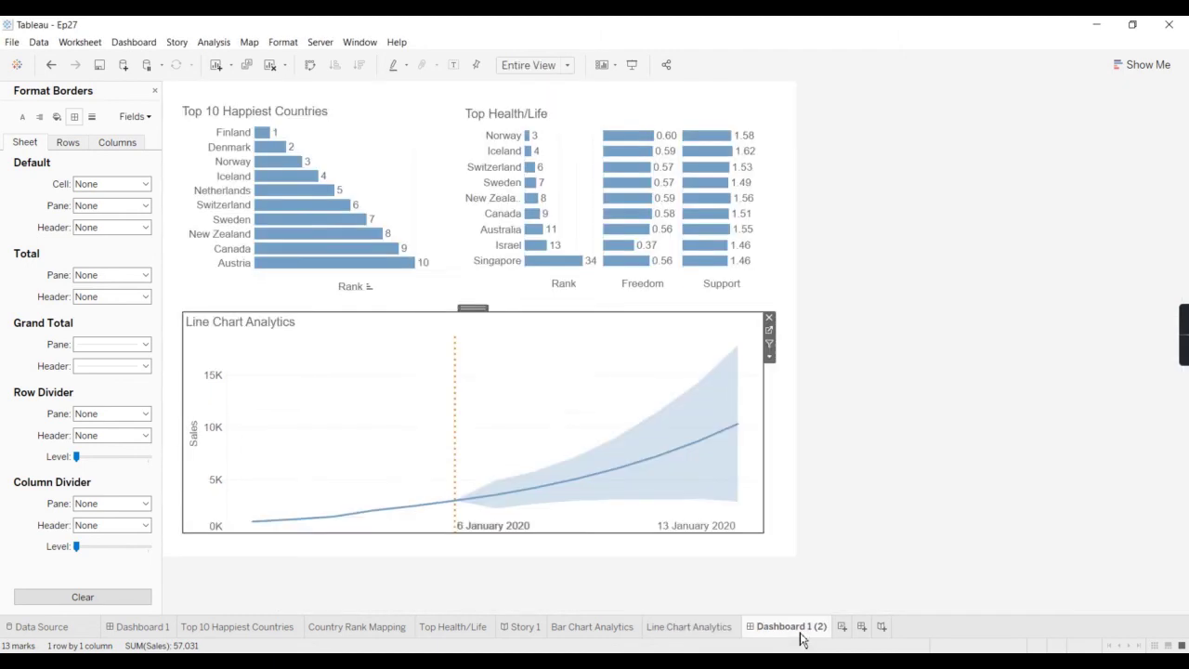
# Step: Deselect the line chart and close the Format Borders pane to show the sheets and objects list
pyautogui.click(920, 506)
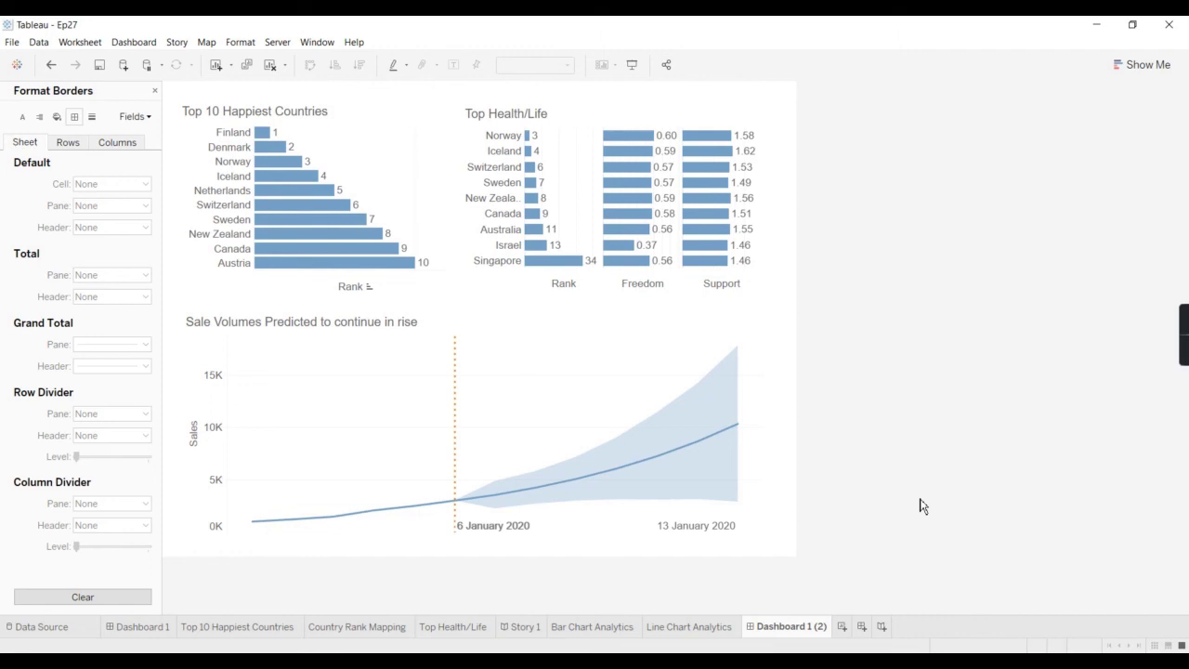
pyautogui.click(154, 90)
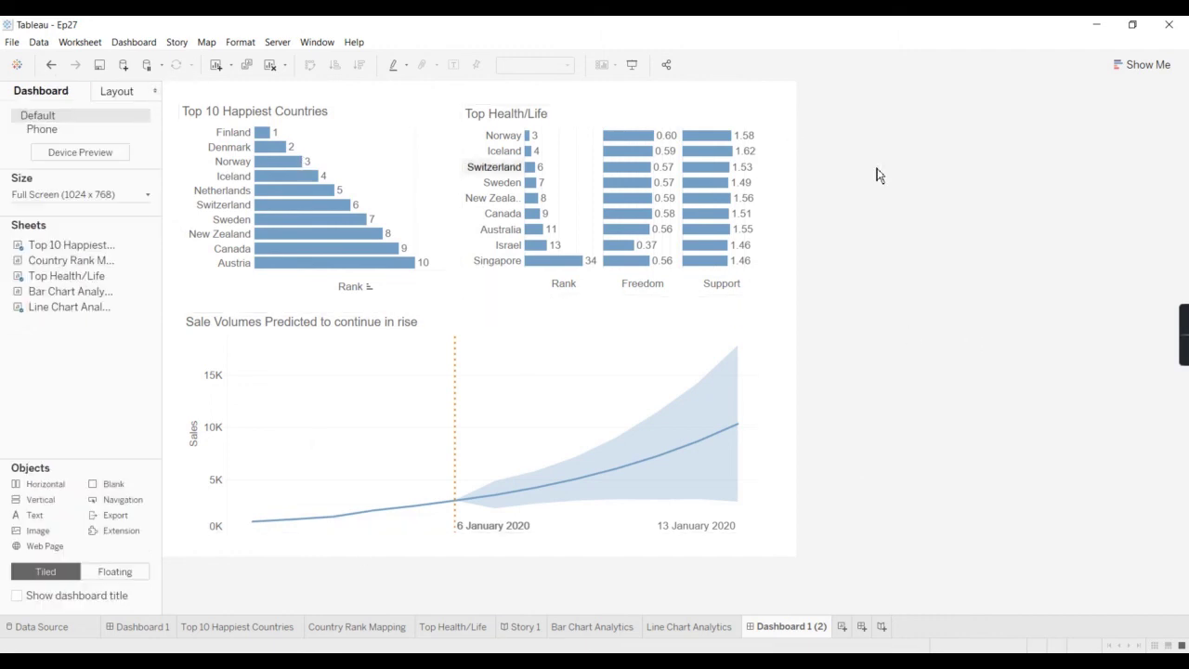